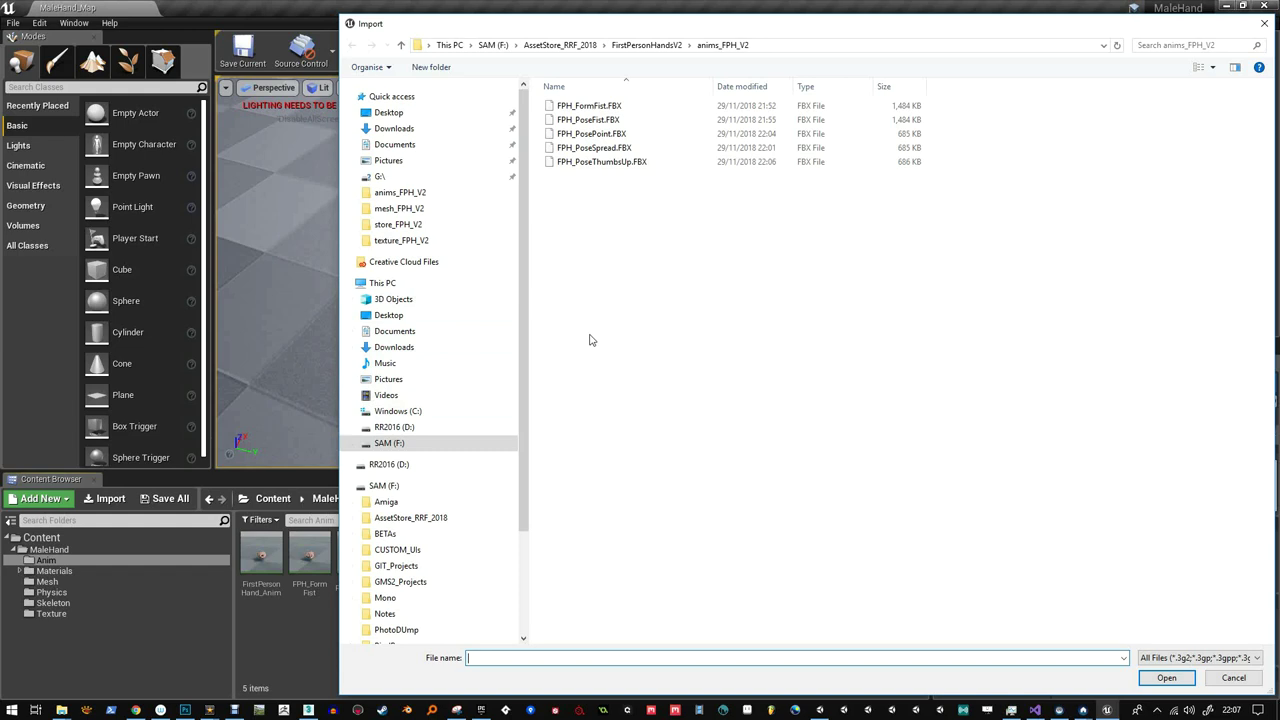
# - Pick FPH_PoseThumbsUp.FBX from the anims_FPH_V2 folder as the file to import
pyautogui.click(596, 106)
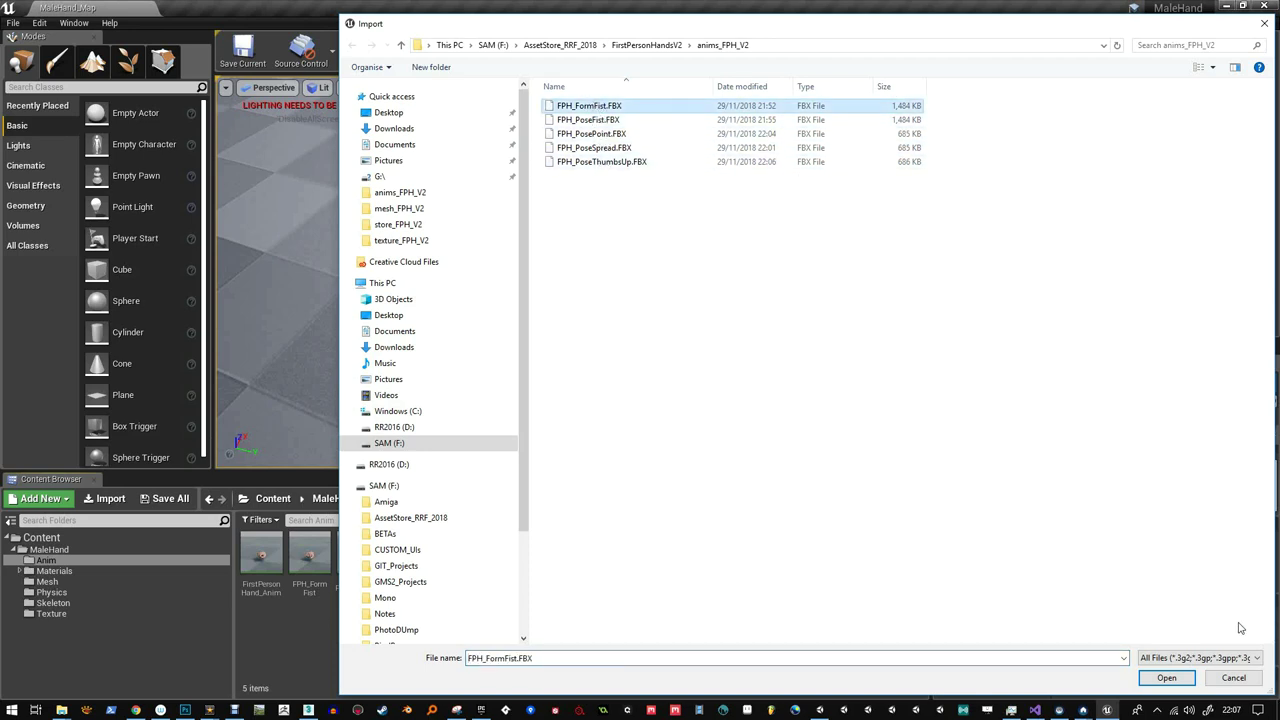
pyautogui.click(605, 161)
pyautogui.moveTo(617, 29)
pyautogui.mouseDown()
pyautogui.moveTo(840, 66)
pyautogui.moveTo(1111, 184)
pyautogui.moveTo(840, 66)
pyautogui.moveTo(776, 74)
pyautogui.moveTo(618, 29)
pyautogui.mouseUp()
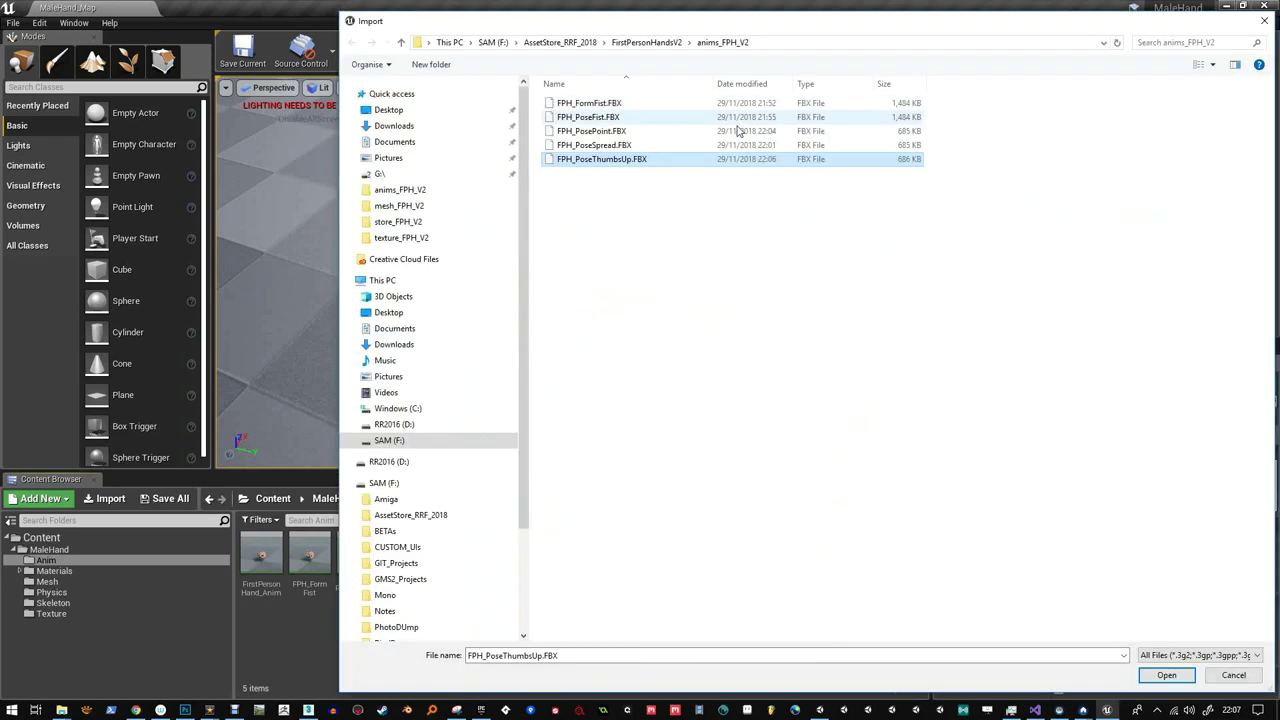
pyautogui.click(607, 165)
pyautogui.click(622, 194)
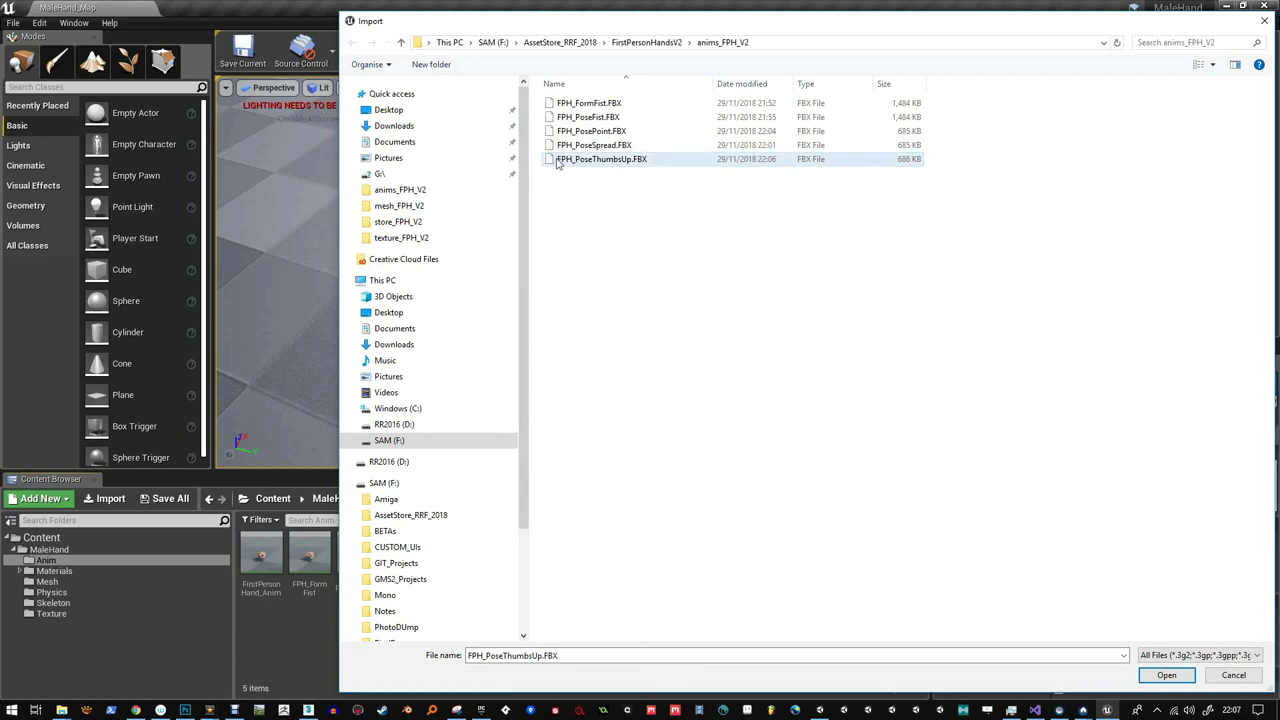
pyautogui.click(1167, 675)
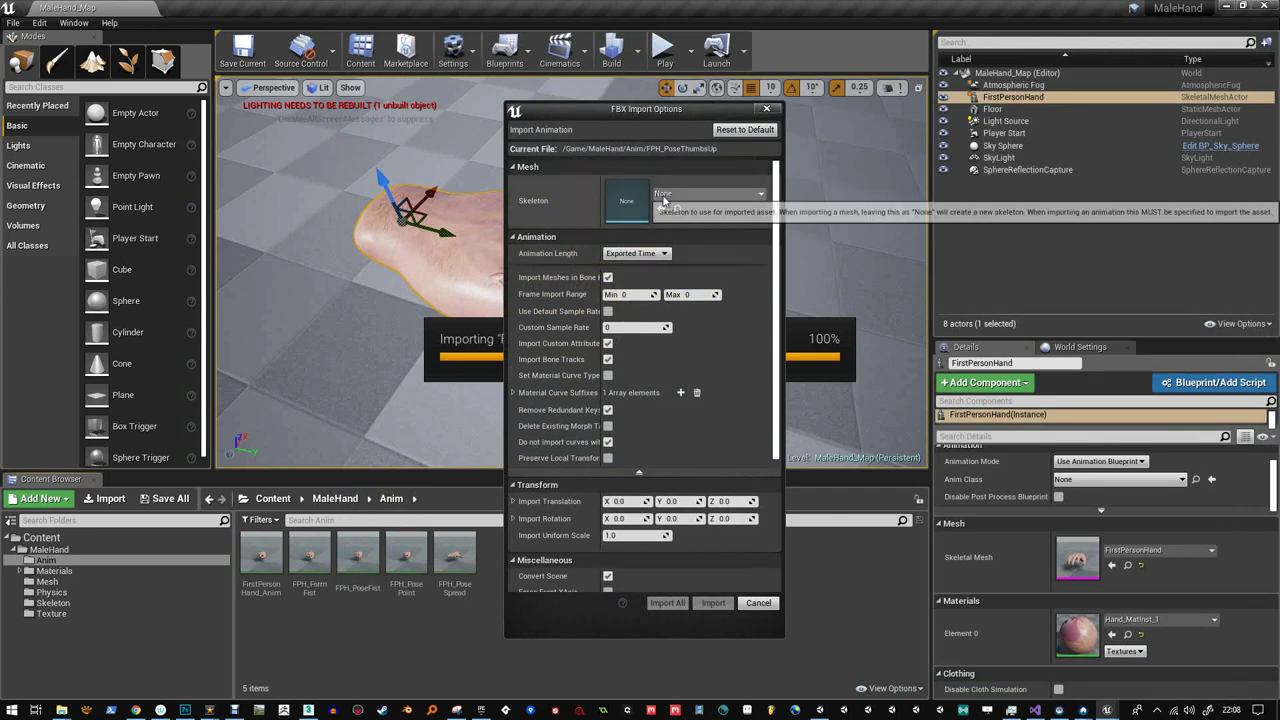
# - Import FPH_PoseThumbsUp with FirstPersonHand_Skeleton as its skeleton
pyautogui.click(705, 193)
pyautogui.click(685, 291)
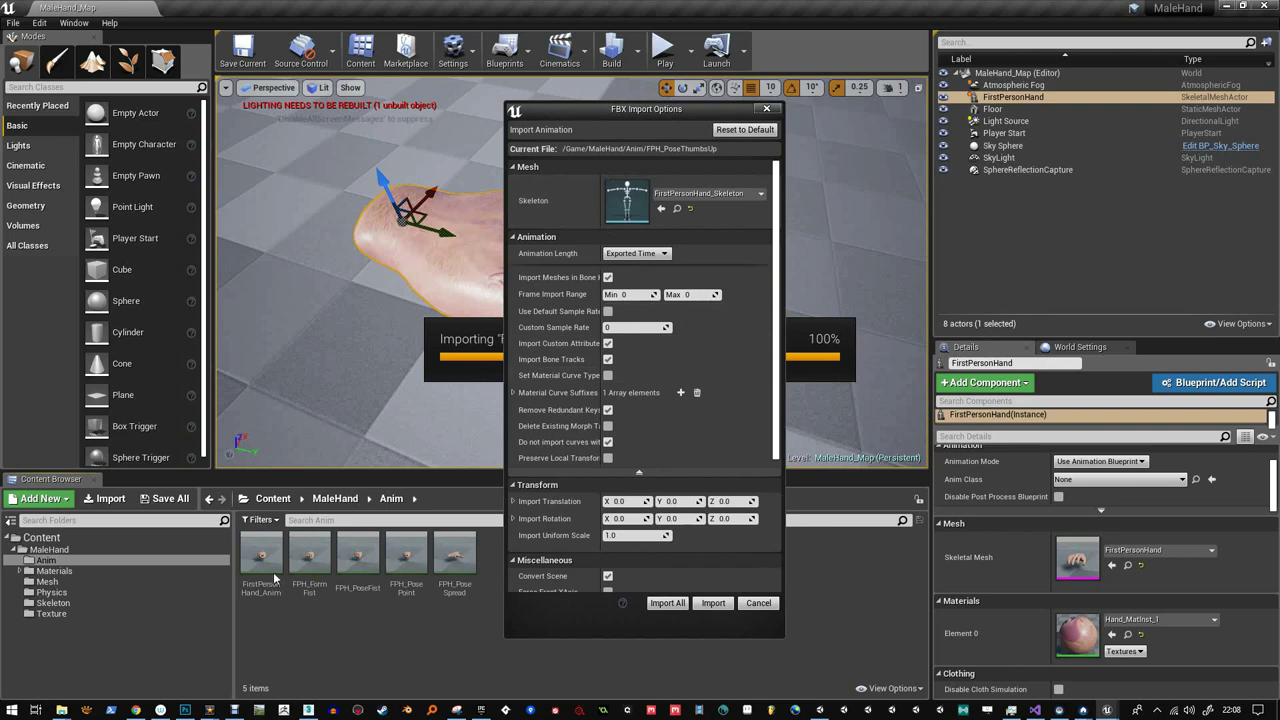
pyautogui.click(713, 603)
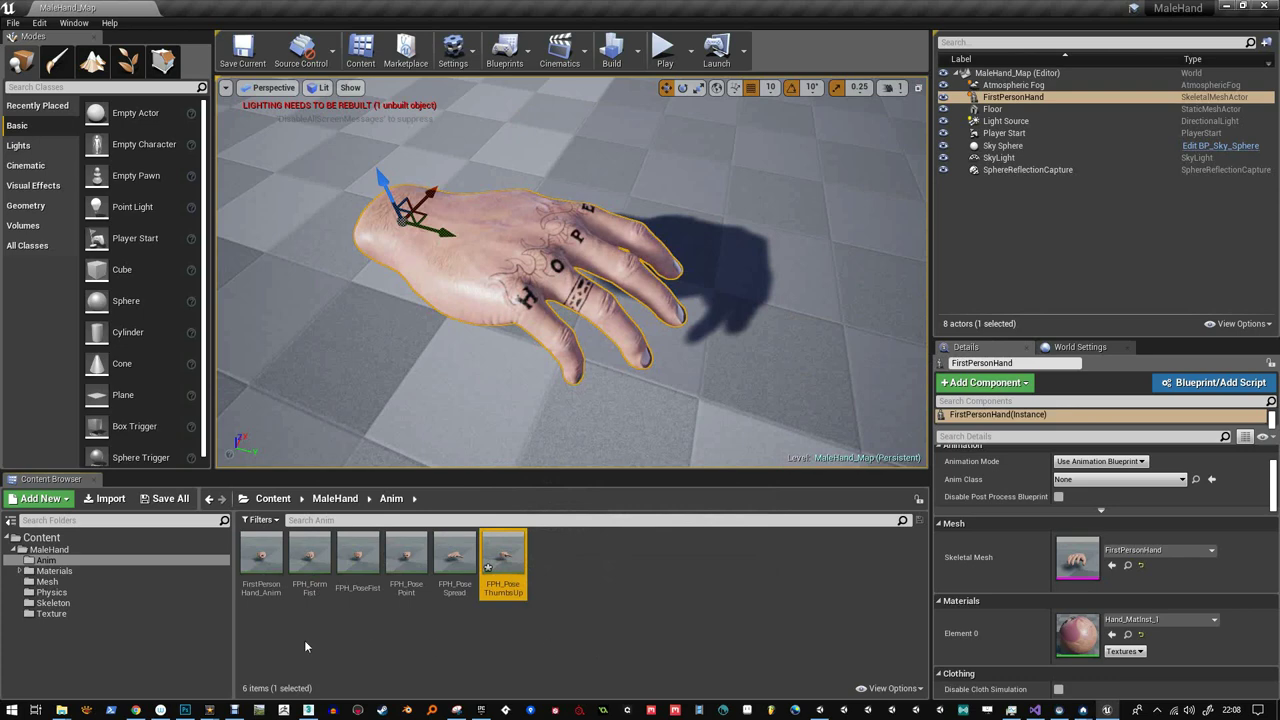
# - Save the new FPH_PoseThumbsUp animation asset in the Anim folder
pyautogui.click(261, 558)
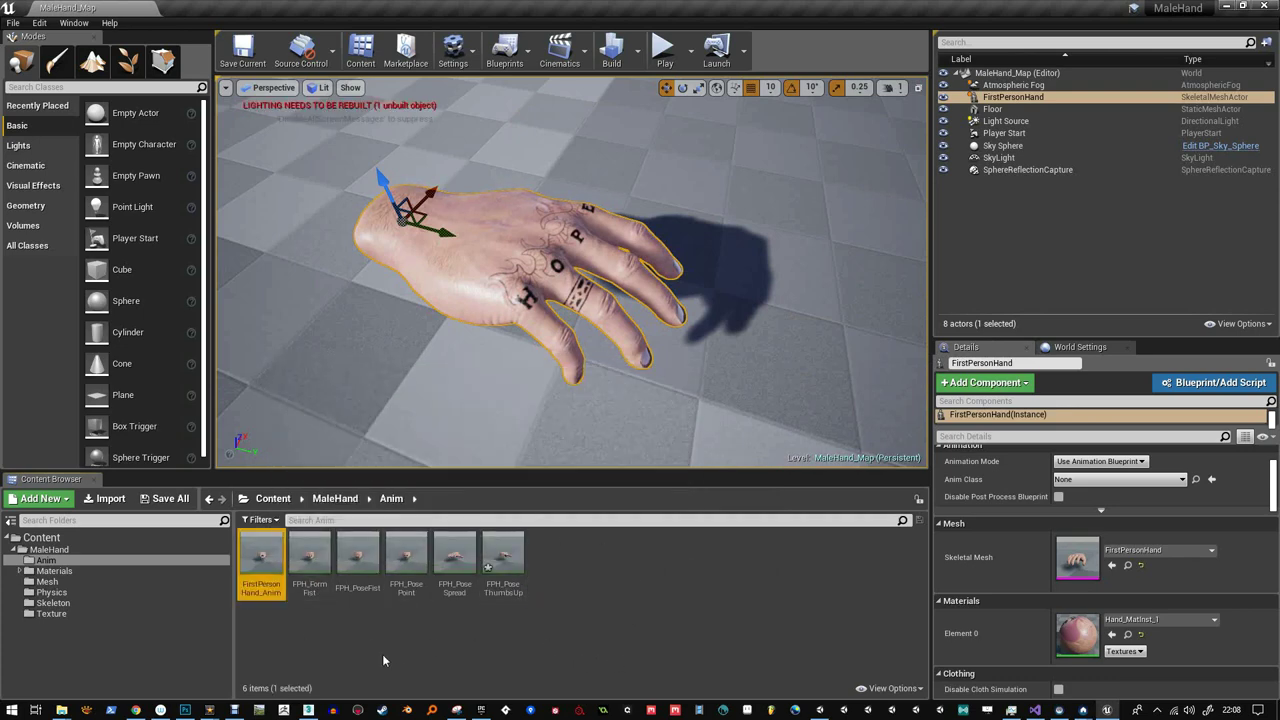
pyautogui.moveTo(270, 568)
pyautogui.moveTo(524, 588)
pyautogui.hotkey('ctrl', 'shift', 's')
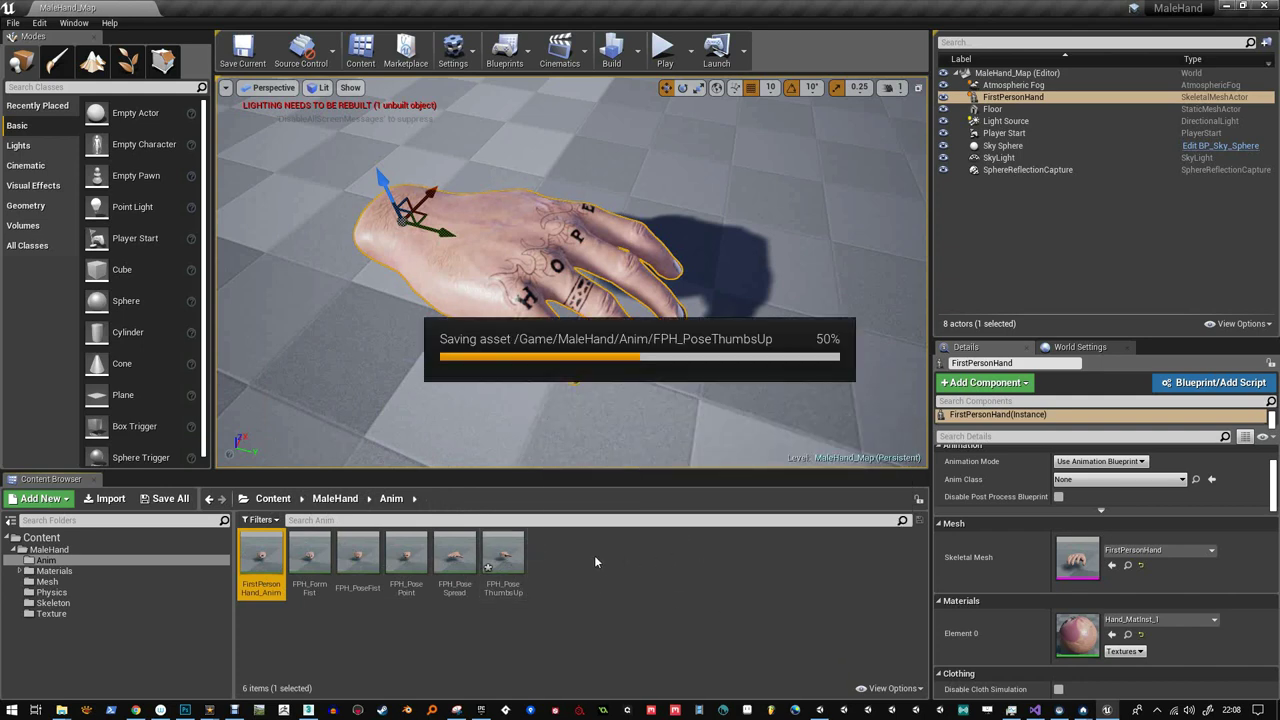
pyautogui.moveTo(316, 555)
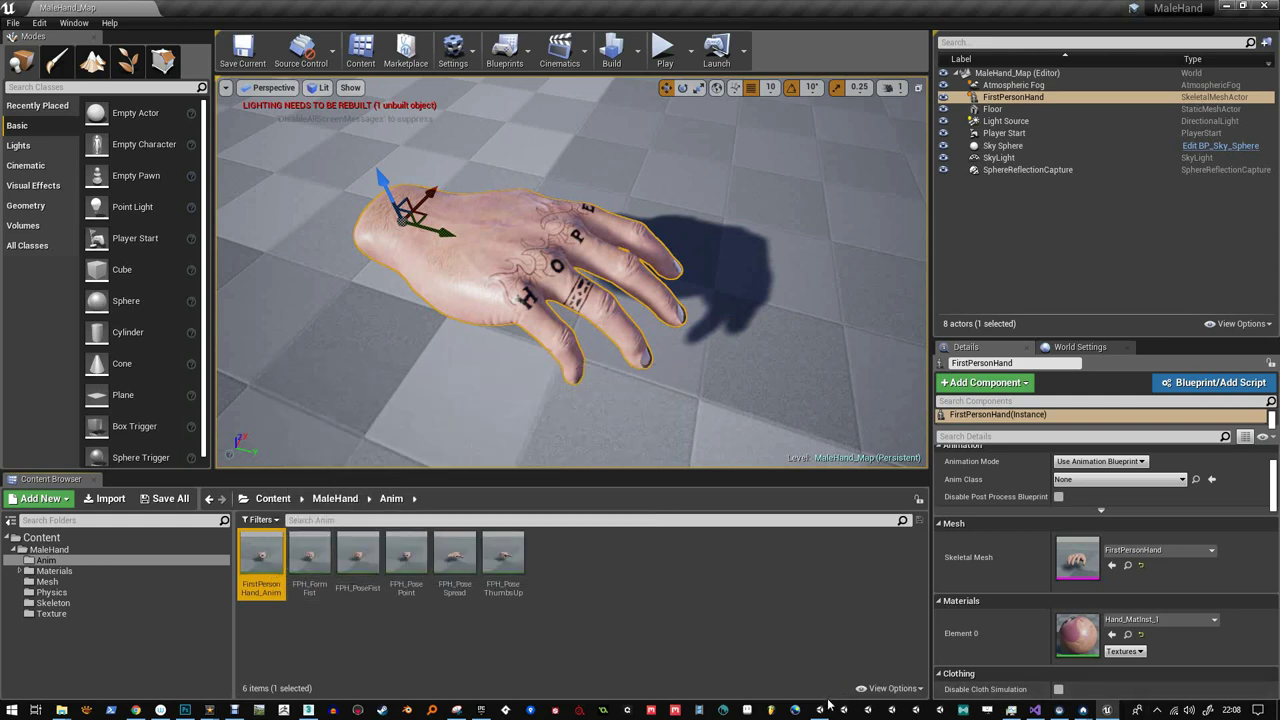
# - In 3ds Max, set the animation time range to frames 0–600
pyautogui.click(311, 709)
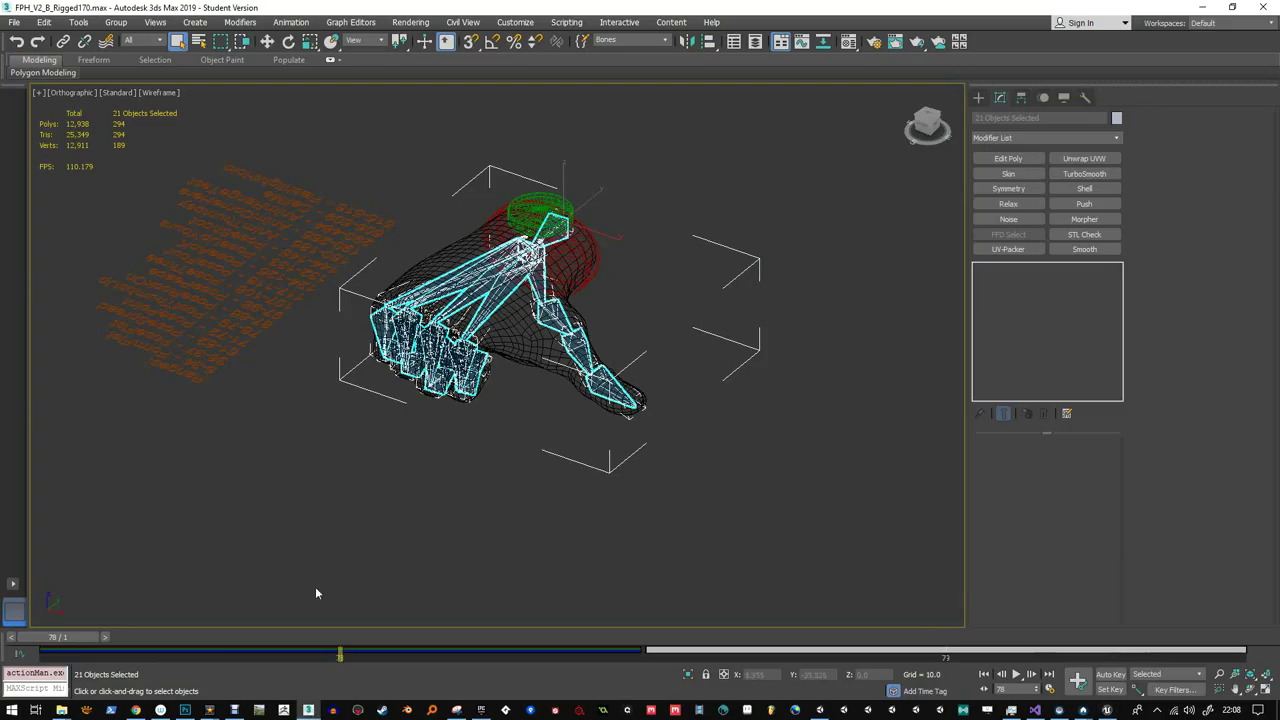
pyautogui.click(1049, 689)
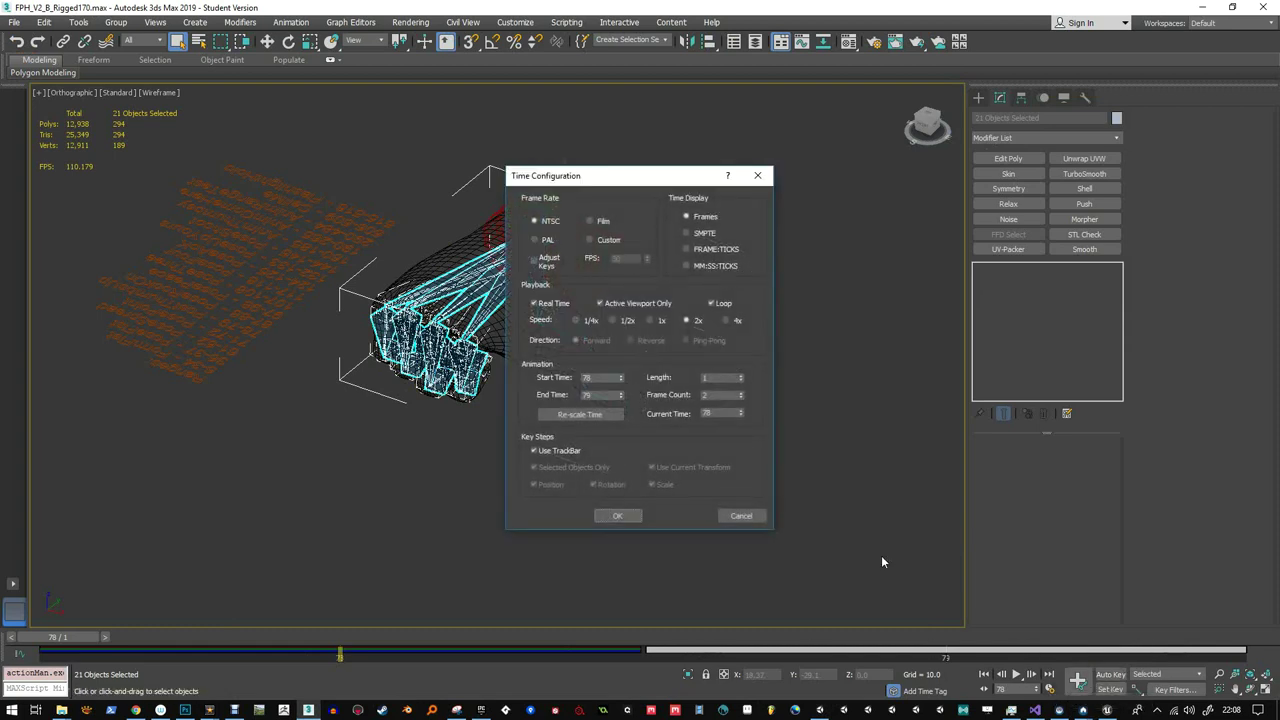
pyautogui.rightClick(620, 381)
pyautogui.doubleClick(600, 395)
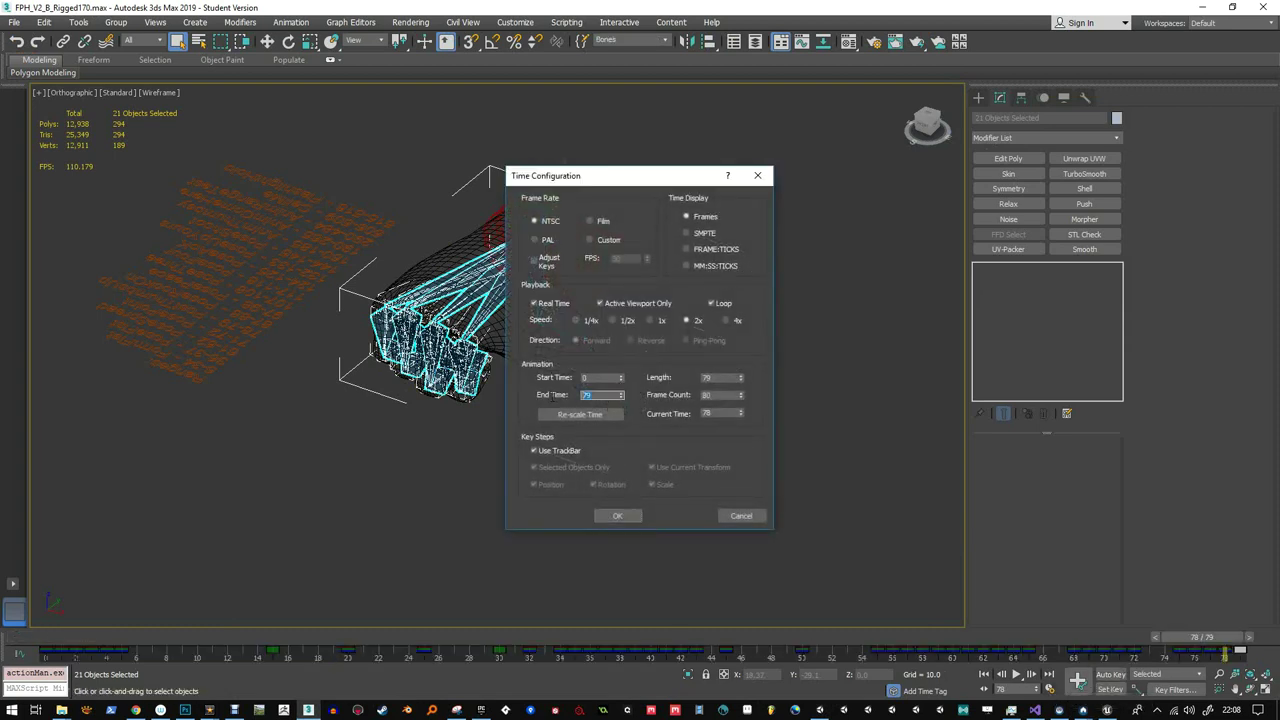
pyautogui.click(617, 515)
# - Scrub the timeline to preview the fist closing, then add the hand mesh to the selection
pyautogui.moveTo(228, 637); pyautogui.dragTo(15, 590)
pyautogui.press('q')
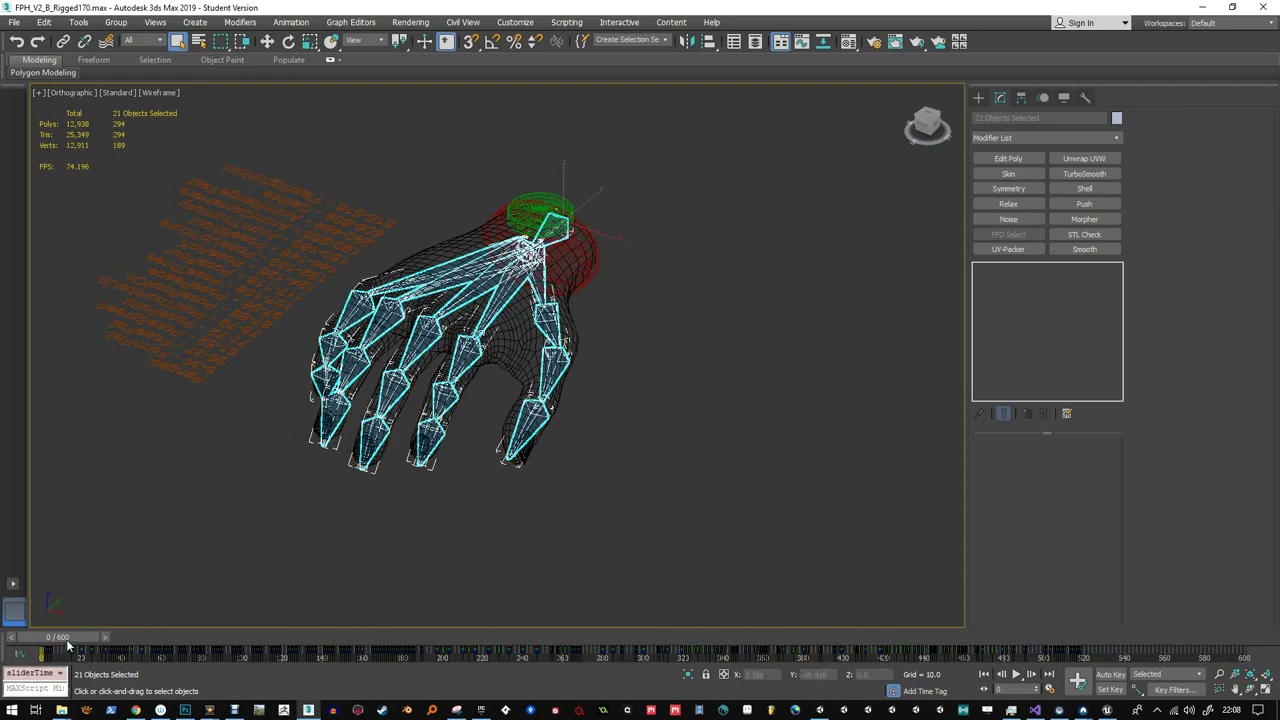
pyautogui.moveTo(67, 645)
pyautogui.mouseDown()
pyautogui.moveTo(288, 640)
pyautogui.moveTo(68, 642)
pyautogui.mouseUp()
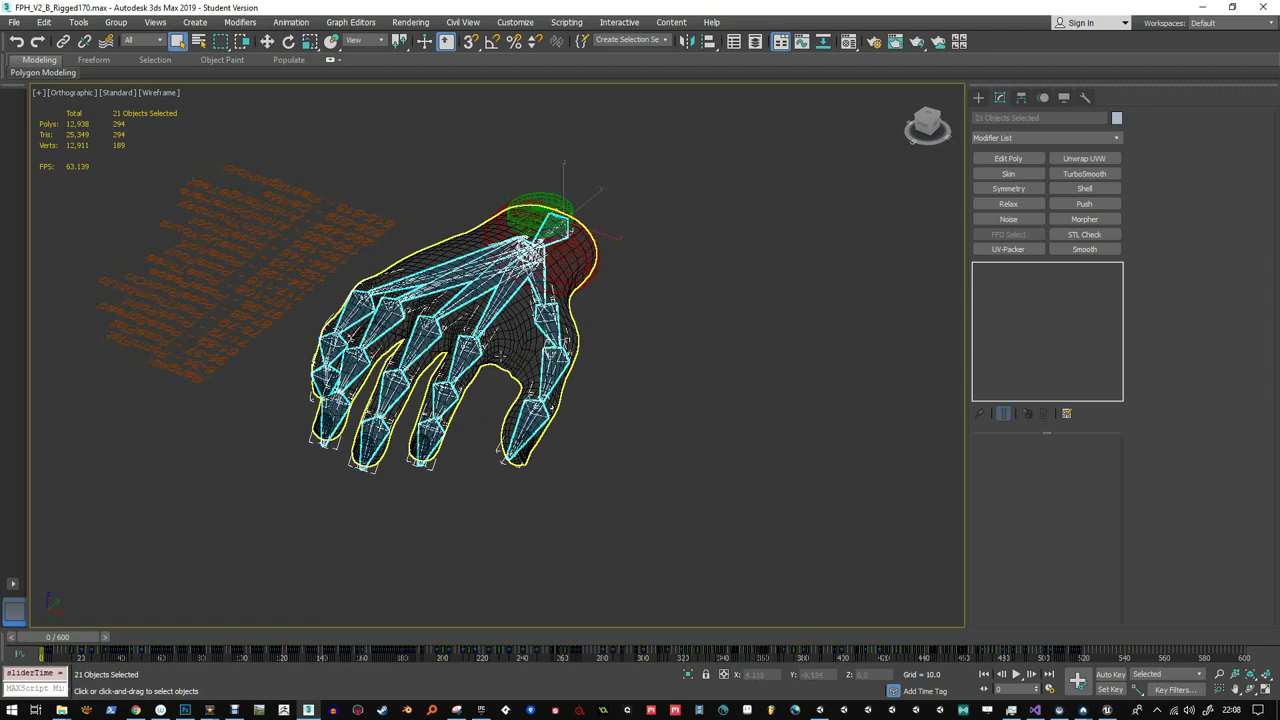
pyautogui.keyDown('ctrl'); pyautogui.click(499, 354); pyautogui.keyUp('ctrl')
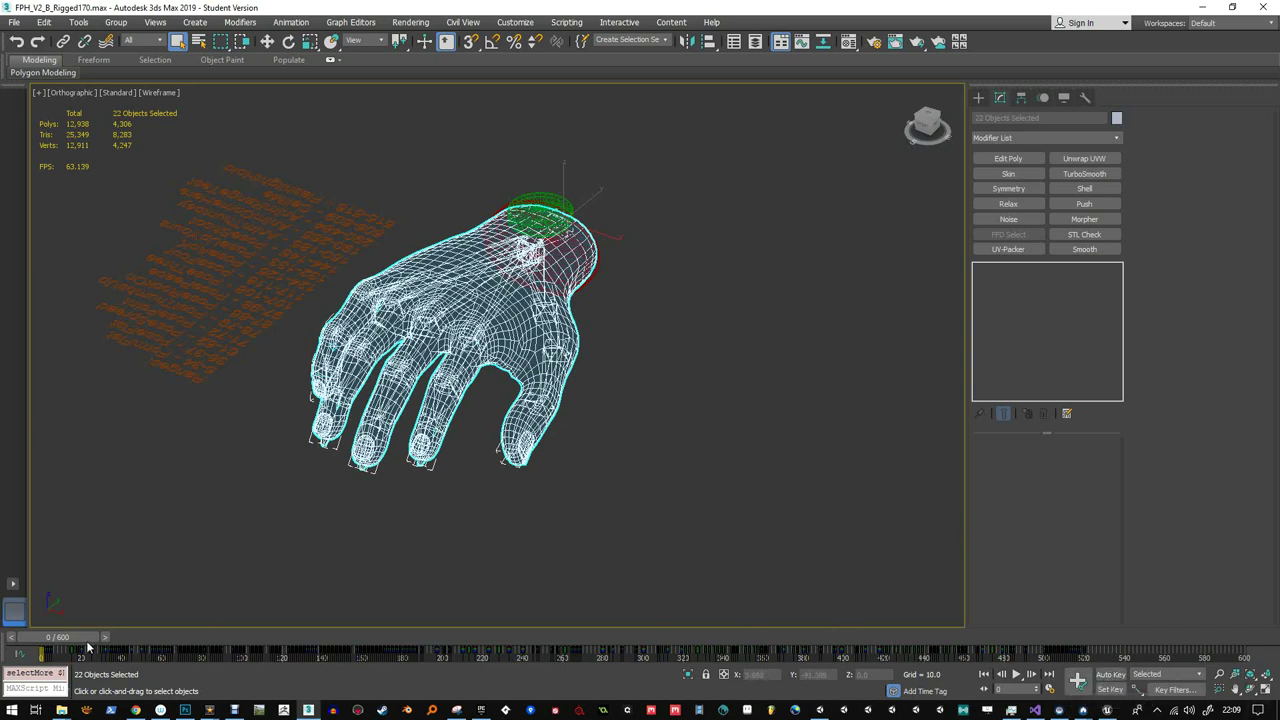
# - Move the current frame to 1 and save the scene incrementally as FPH_V2_B_Rigged171.max
pyautogui.keyDown('ctrl'); pyautogui.keyDown('alt'); pyautogui.moveTo(87, 648); pyautogui.dragTo(1150, 650, button='right'); pyautogui.keyUp('alt'); pyautogui.keyUp('ctrl')
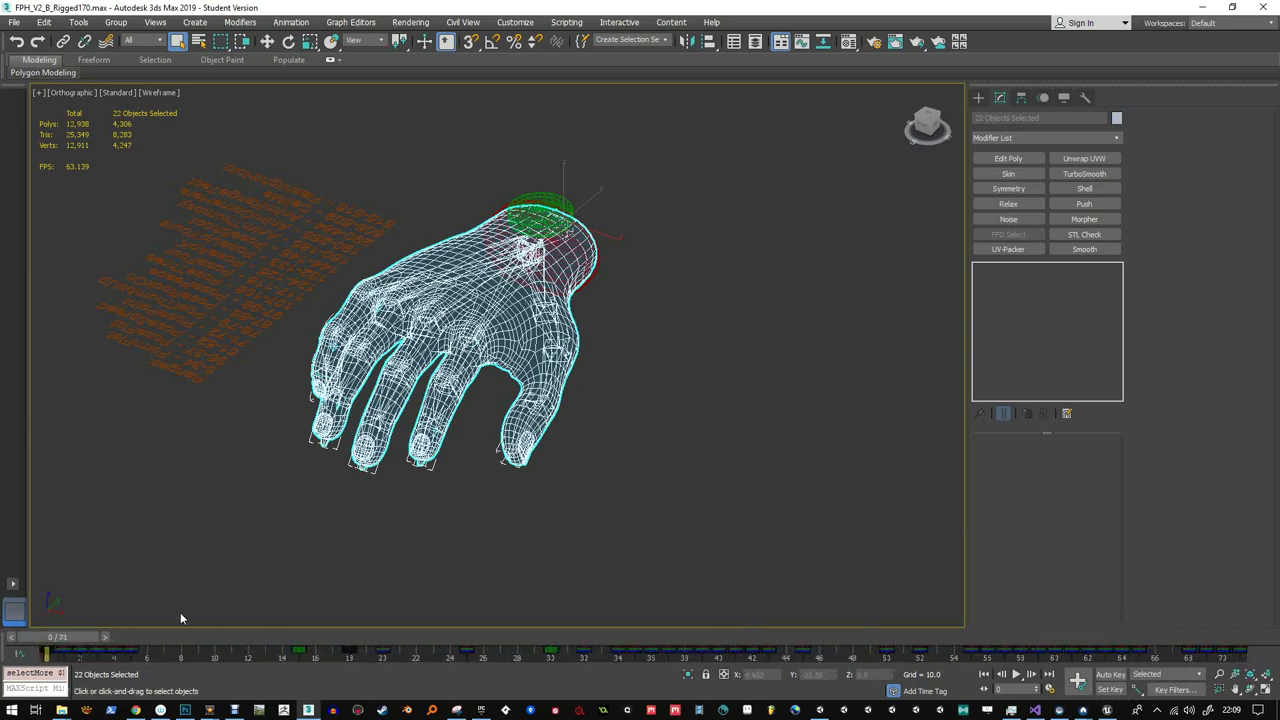
pyautogui.click(47, 645)
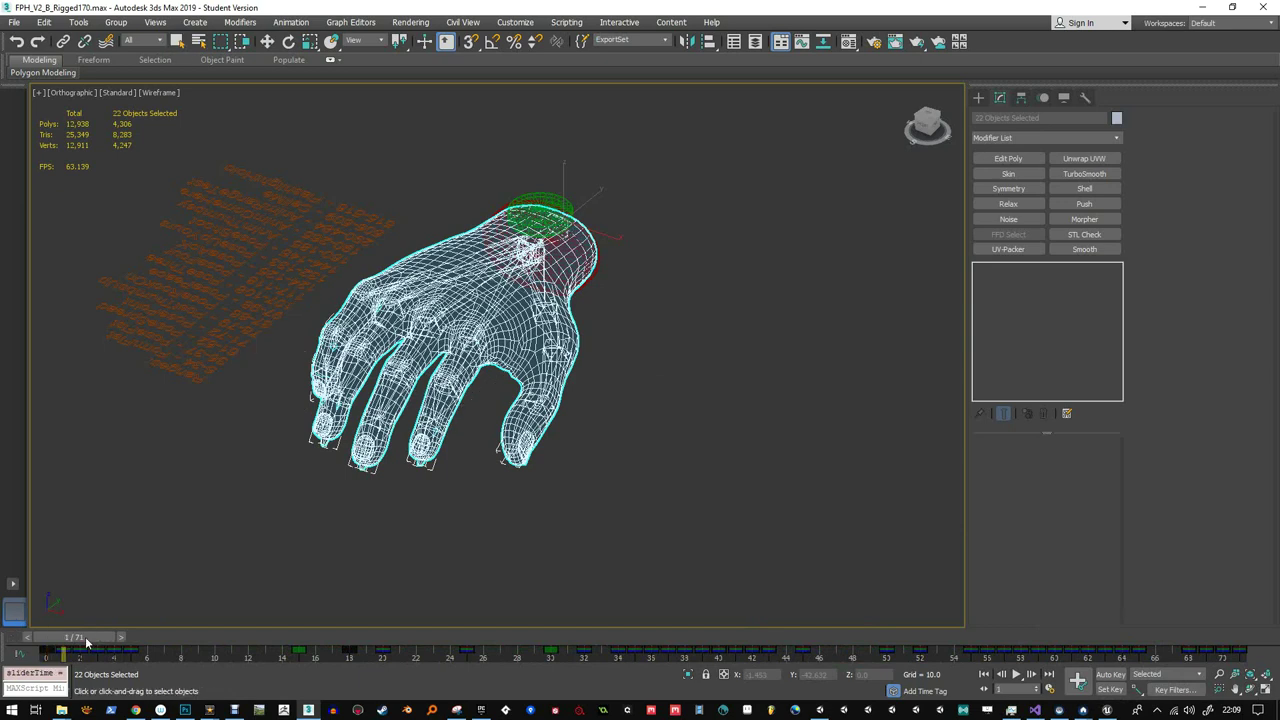
pyautogui.moveTo(67, 641)
pyautogui.mouseDown()
pyautogui.moveTo(79, 645)
pyautogui.moveTo(64, 643)
pyautogui.mouseUp()
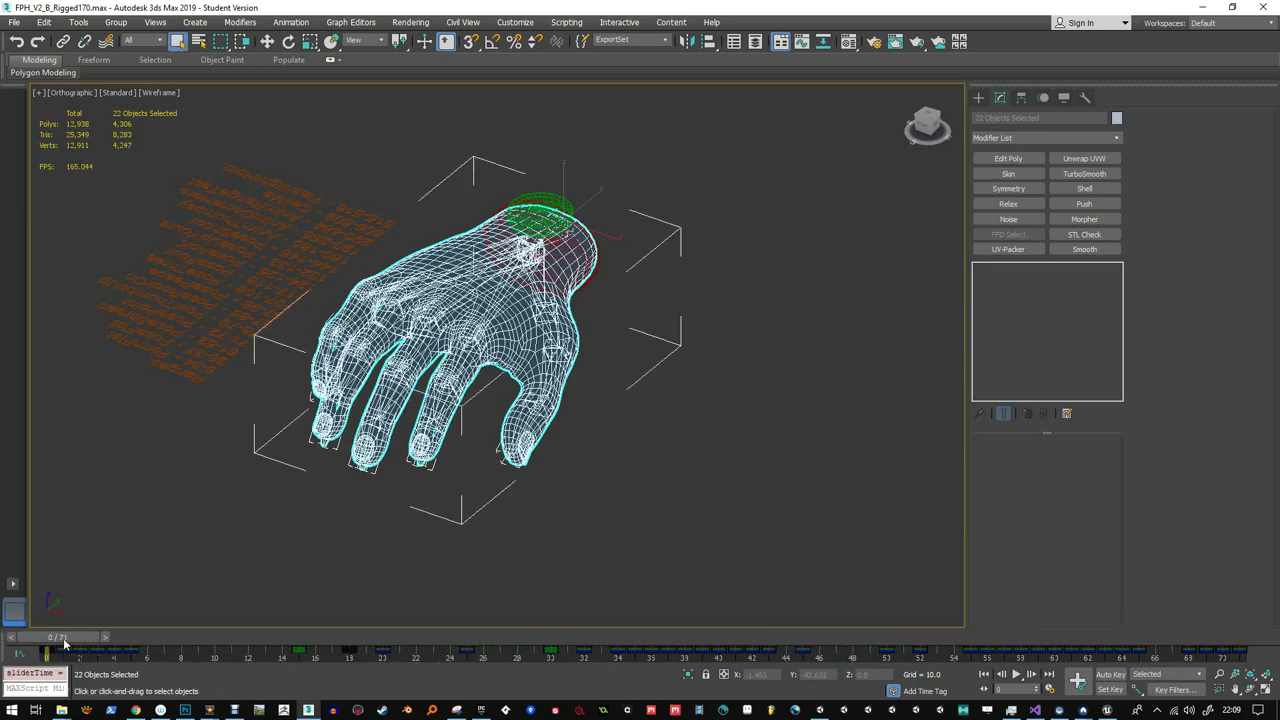
pyautogui.hotkey('ctrl', 's')
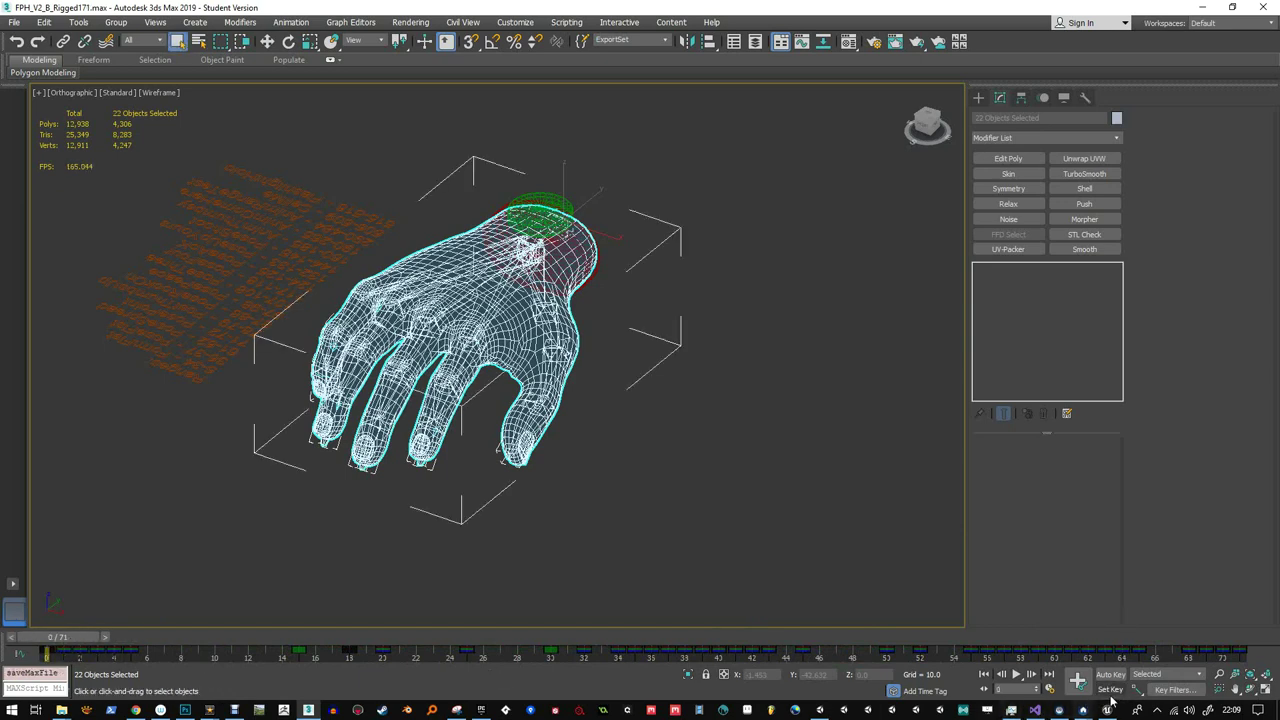
# - Set the animation End Time to 1, making the range frames 0–1
pyautogui.click(1050, 689)
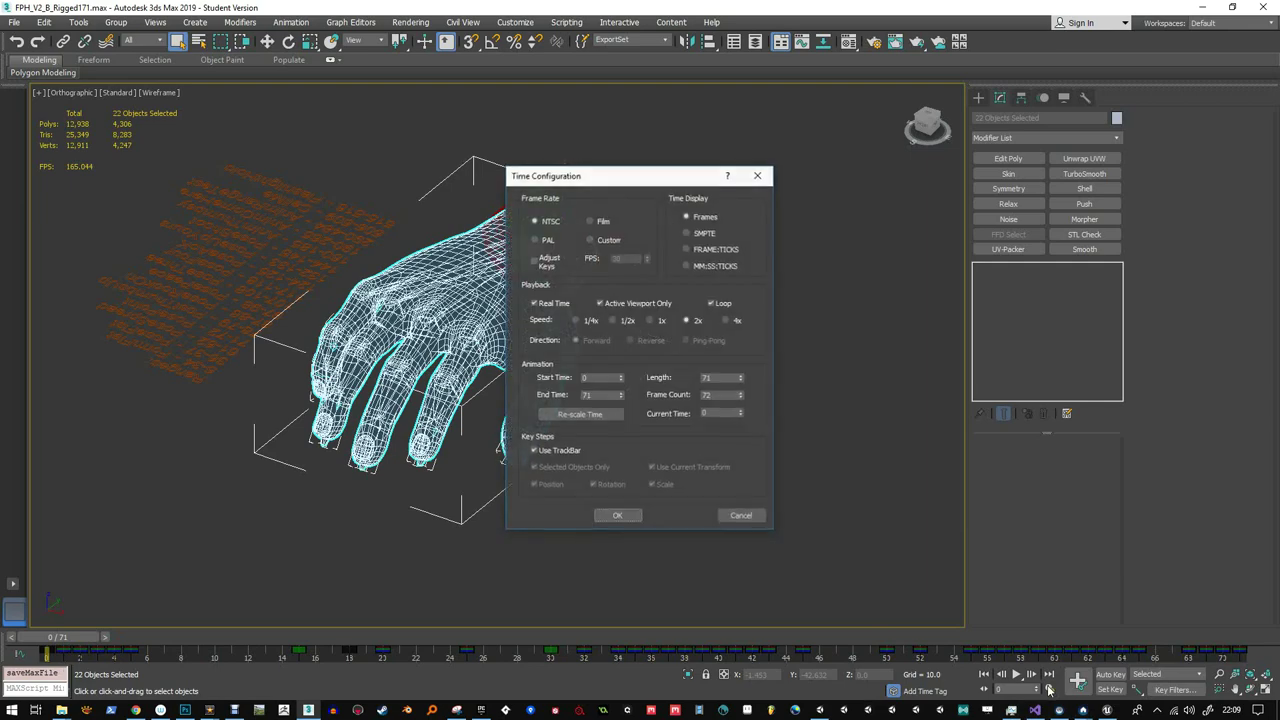
pyautogui.click(590, 377)
pyautogui.click(600, 395)
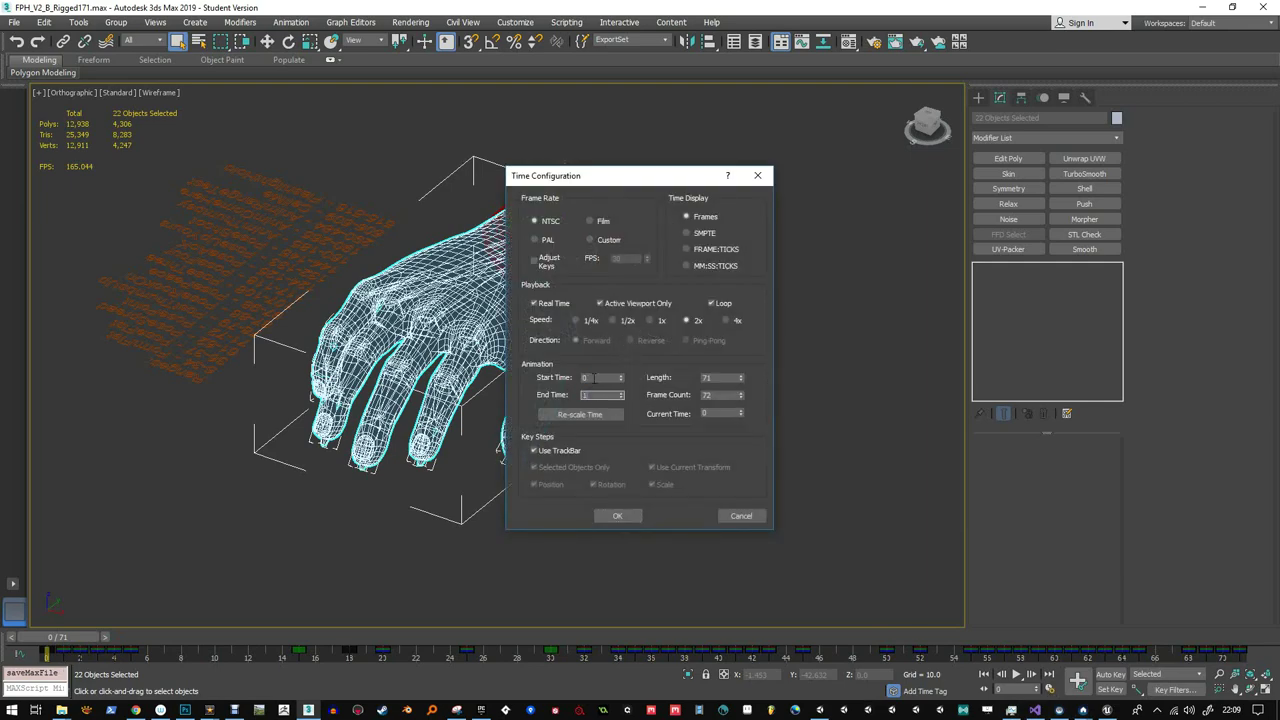
pyautogui.write('1')
pyautogui.click(620, 516)
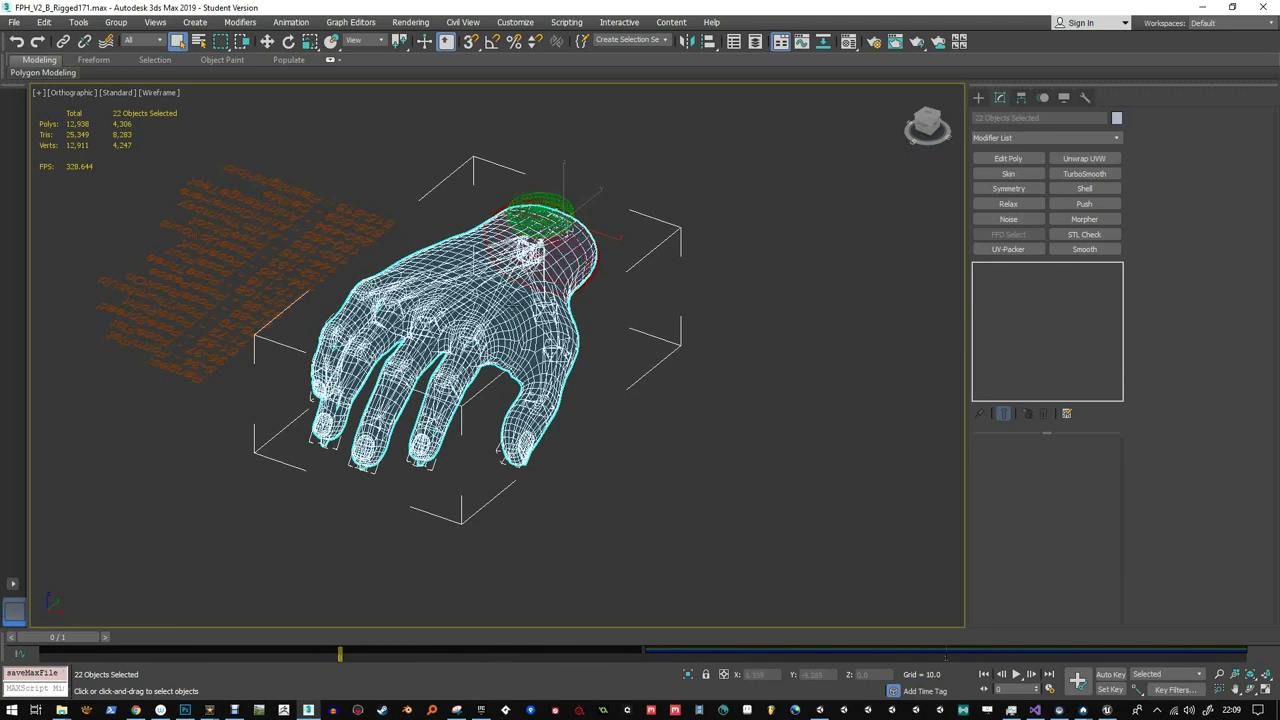
# - Export the selected objects to FirstPersonHand.FBX in the mesh_FPH_V2 folder
pyautogui.click(14, 22)
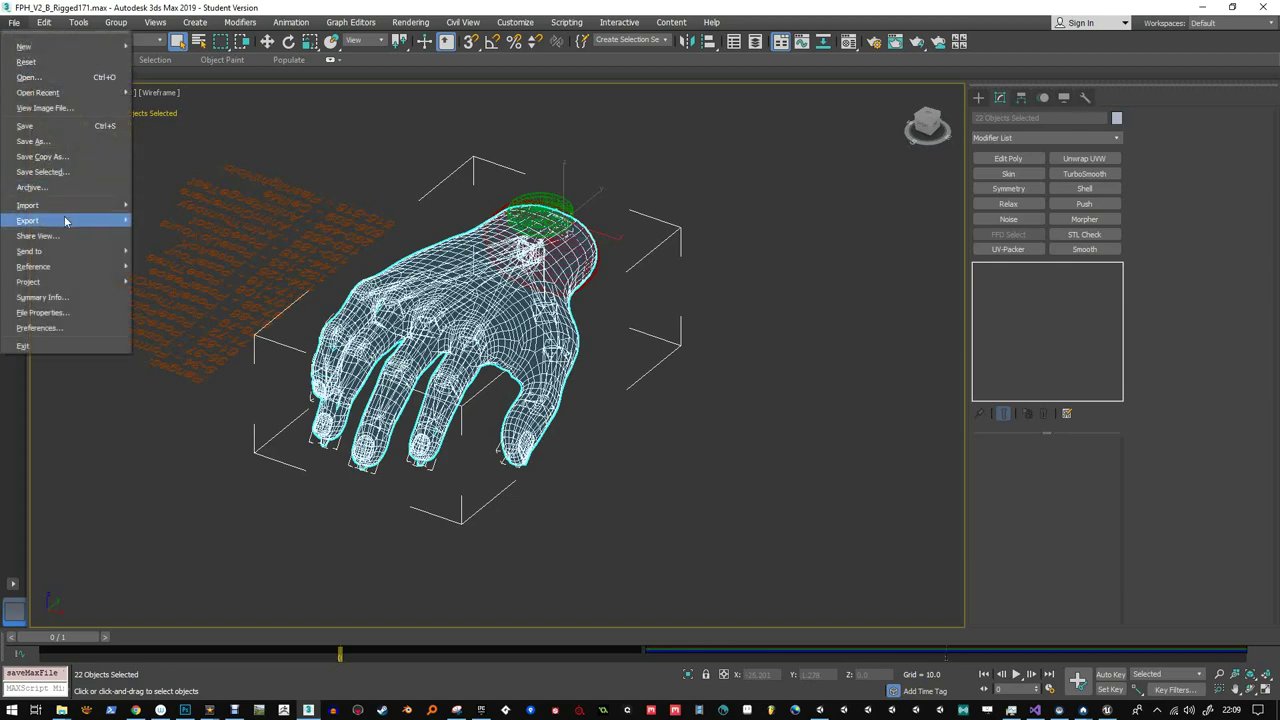
pyautogui.moveTo(64, 218)
pyautogui.click(224, 241)
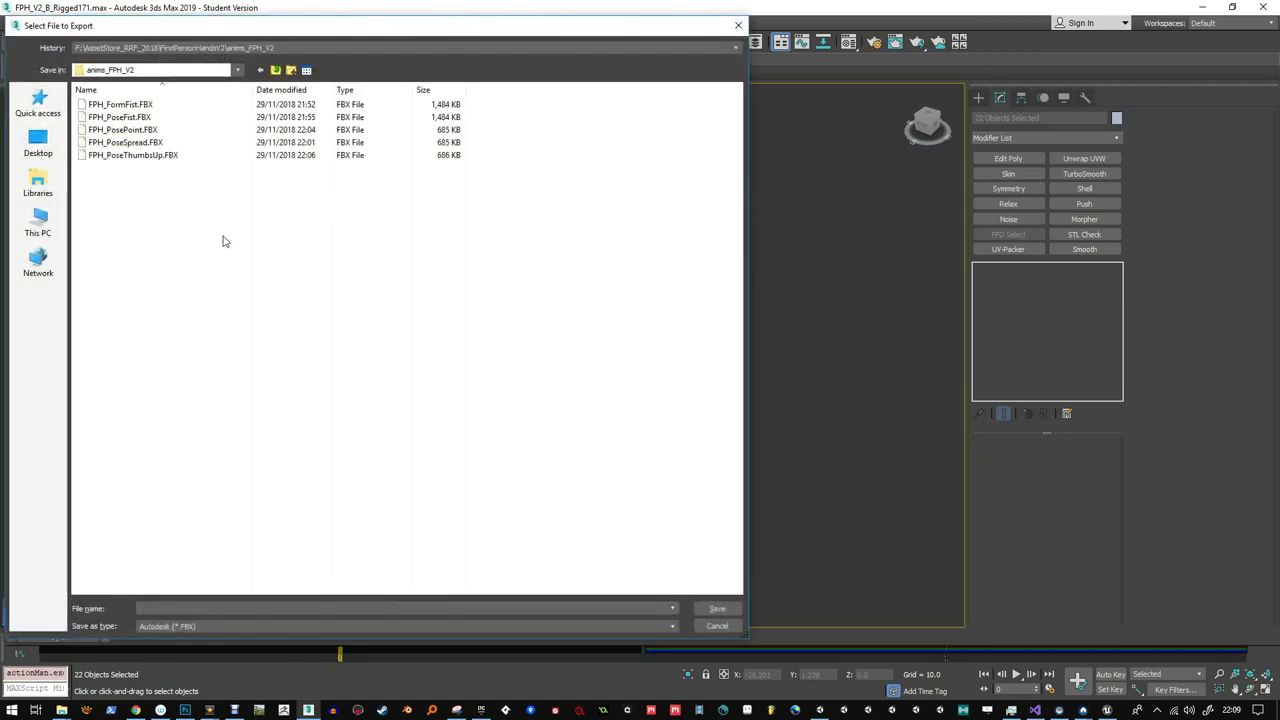
pyautogui.click(283, 70)
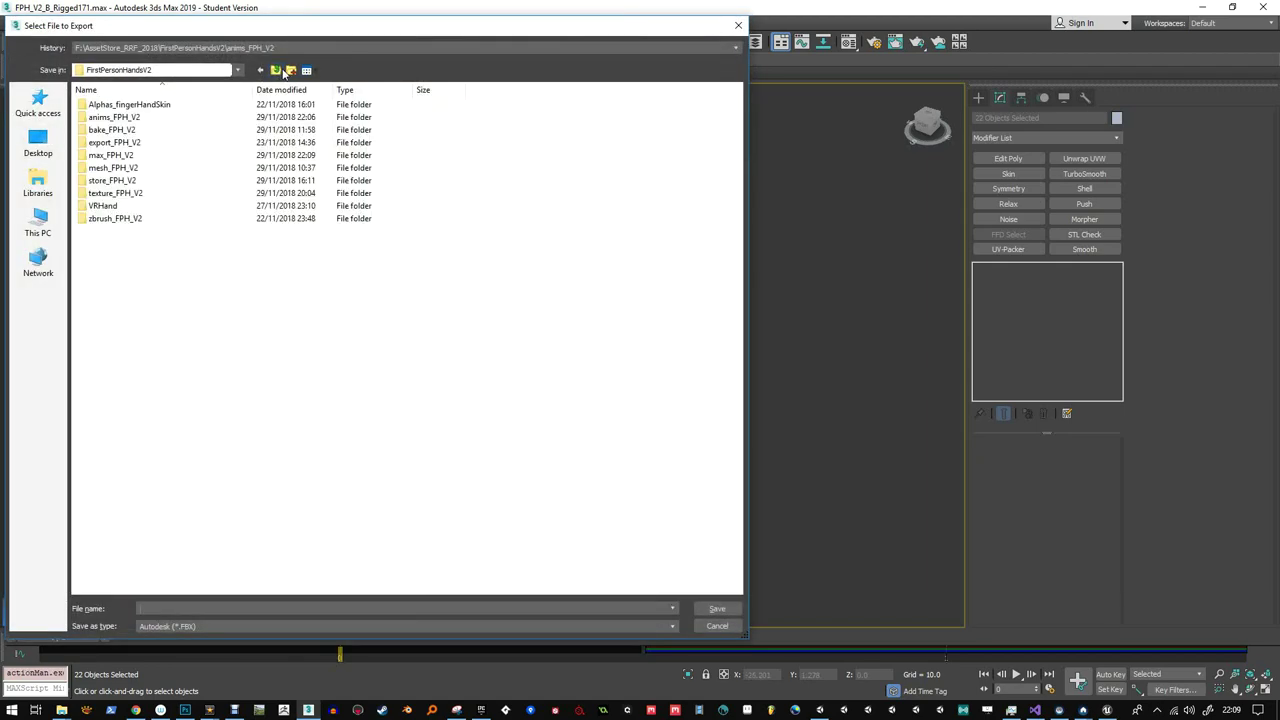
pyautogui.doubleClick(112, 168)
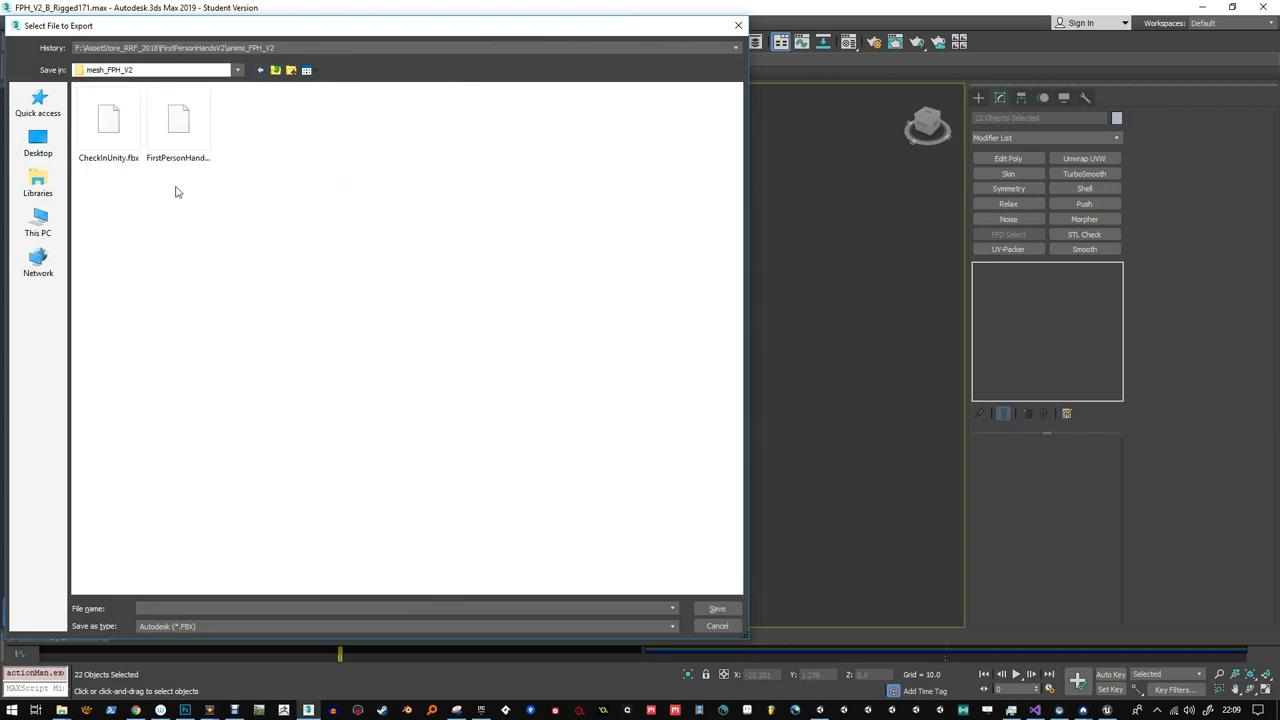
pyautogui.click(184, 140)
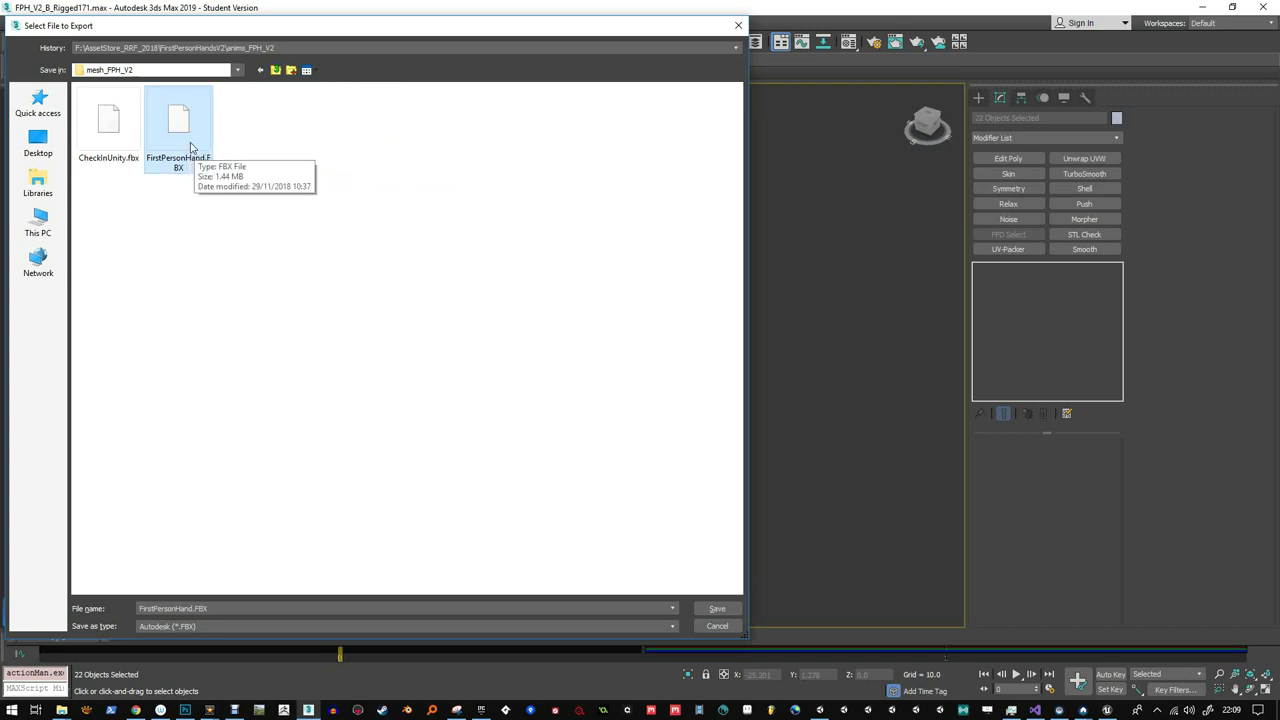
pyautogui.doubleClick(190, 143)
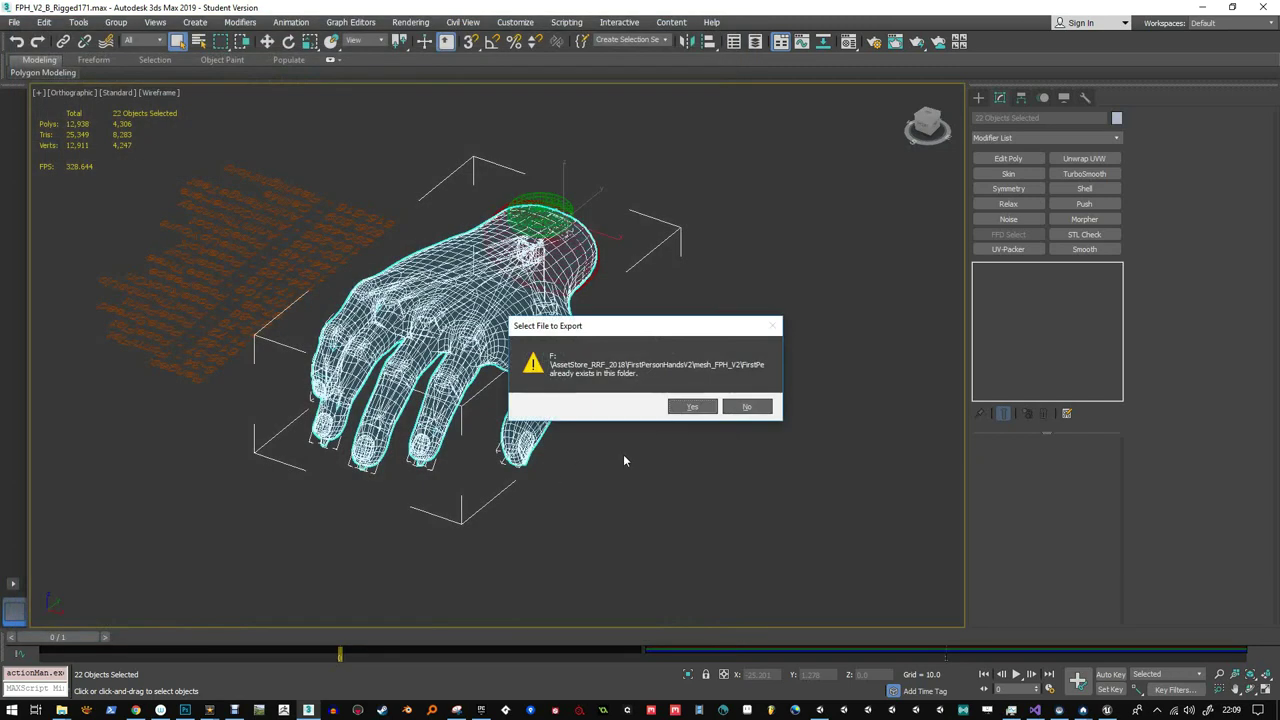
# - Confirm overwriting the FBX, accept the export settings, and bring up the Epic Games Launcher
pyautogui.click(688, 410)
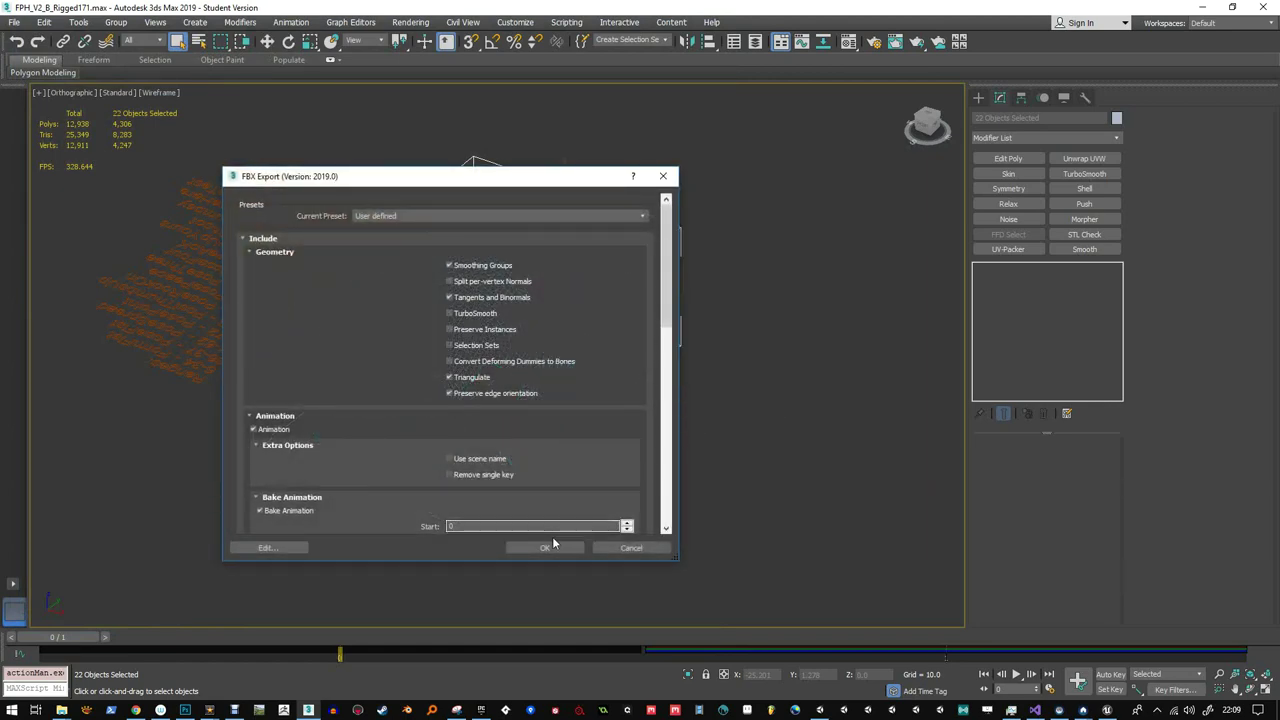
pyautogui.scroll(-2, 602, 413)
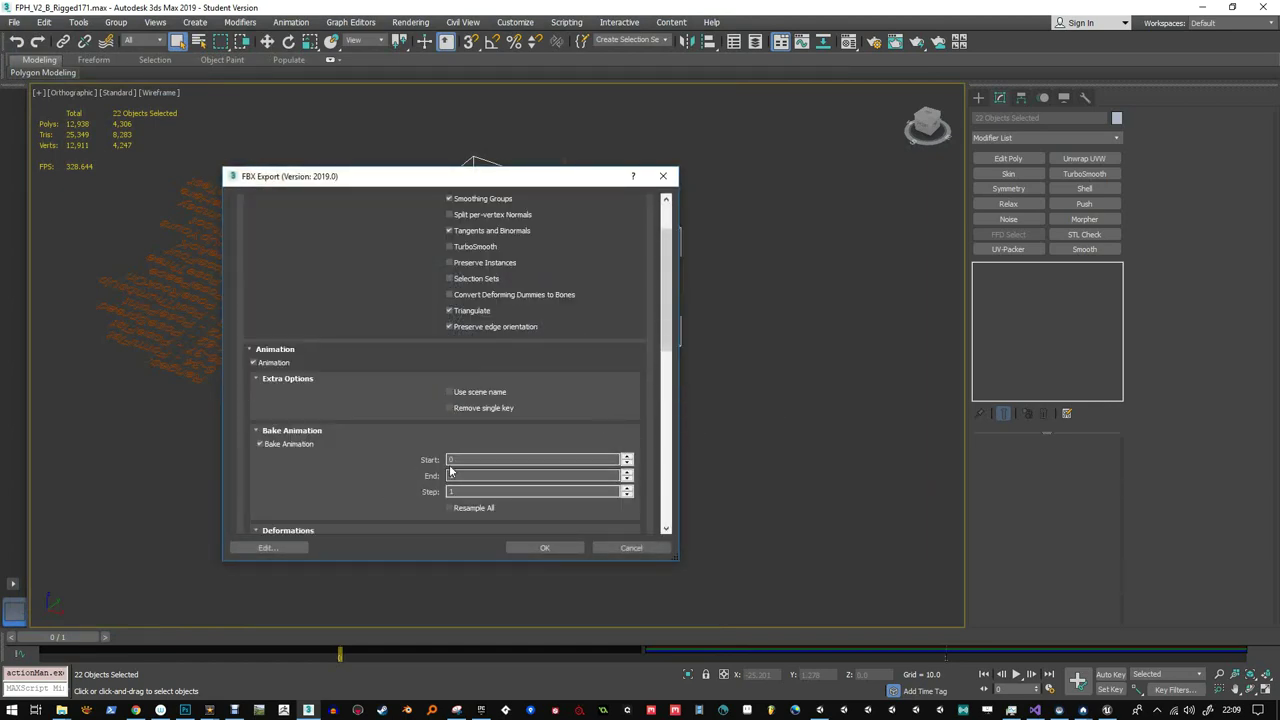
pyautogui.click(544, 547)
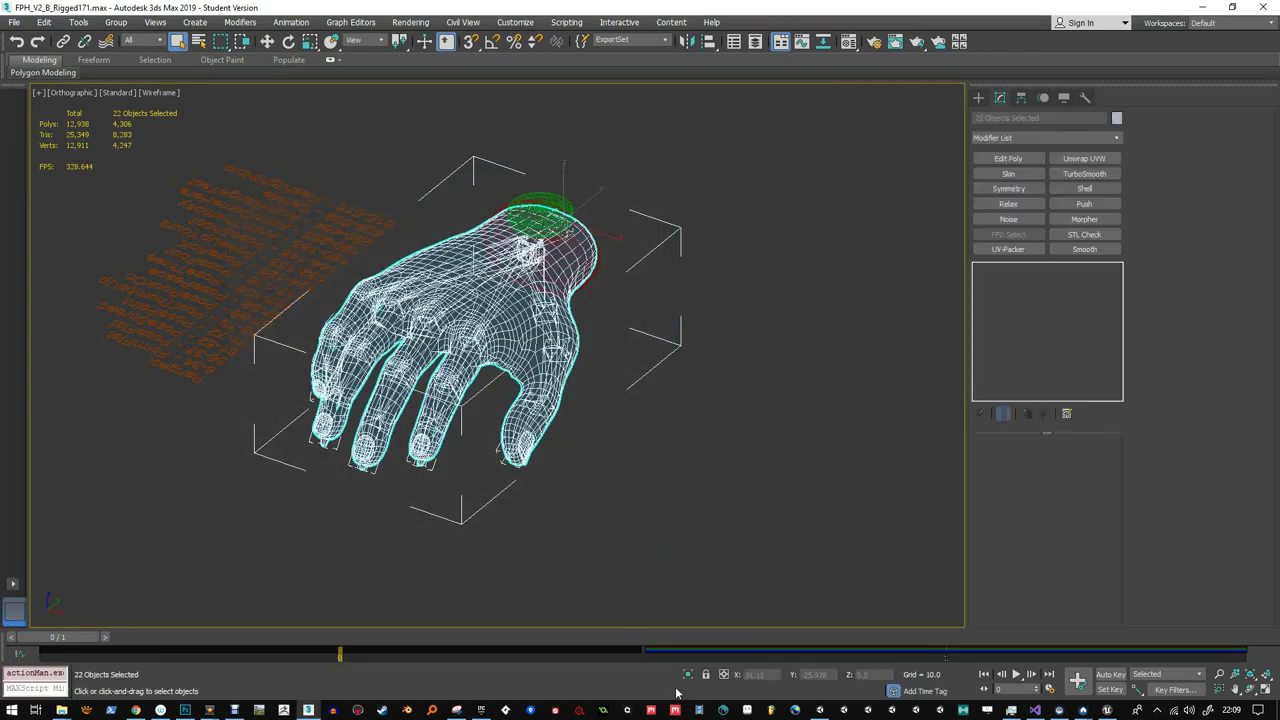
pyautogui.click(481, 709)
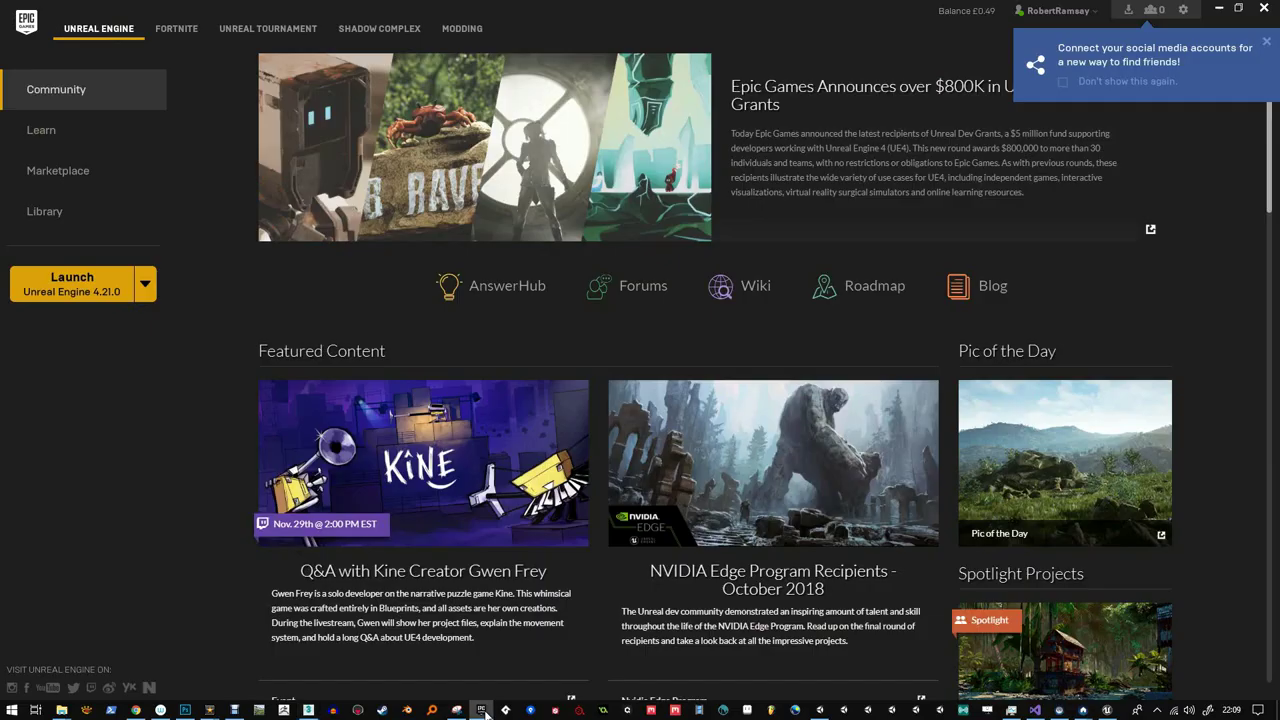
# - Return to the Unreal Editor and inspect the FirstPersonHand mesh in the Mesh folder
pyautogui.click(1106, 709)
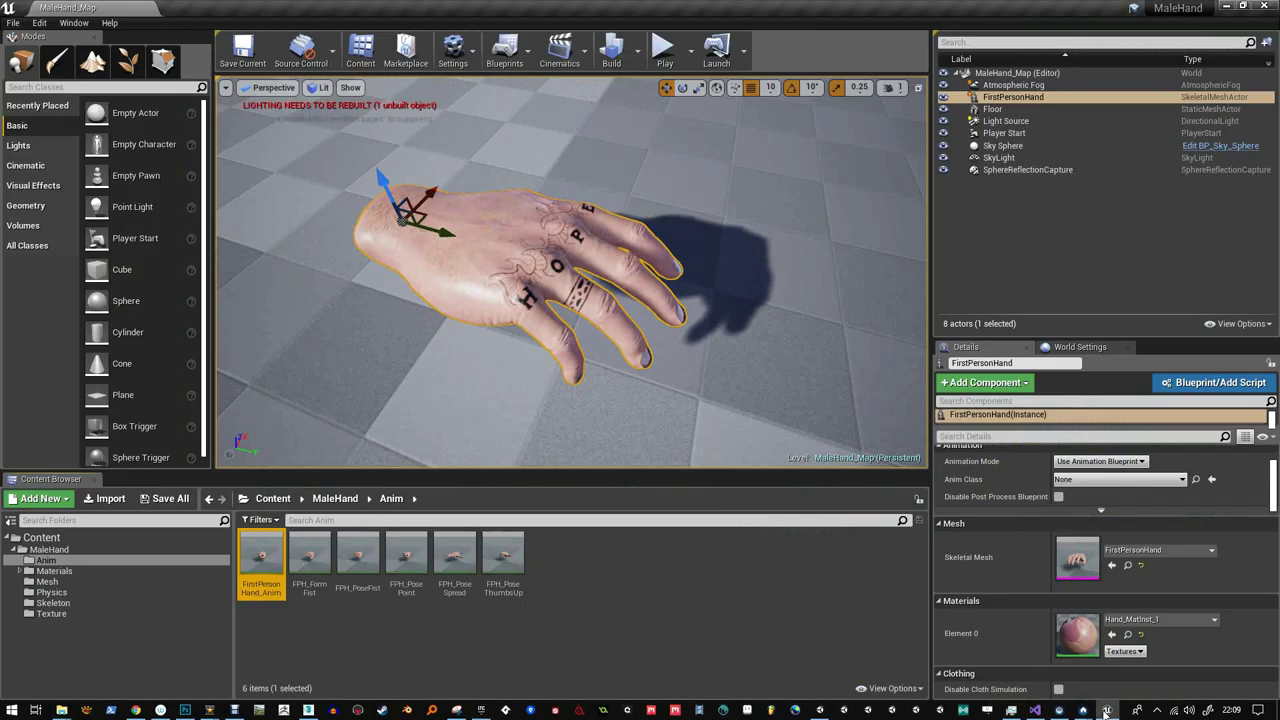
pyautogui.click(60, 581)
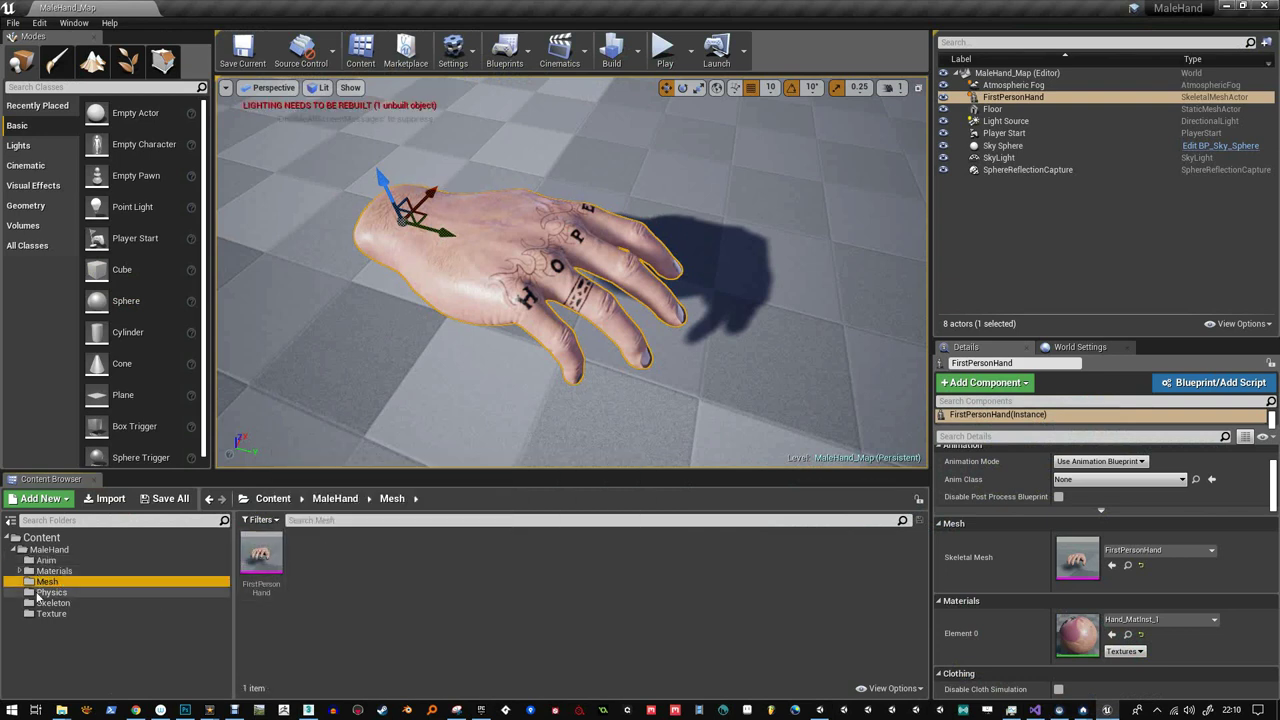
pyautogui.click(269, 577)
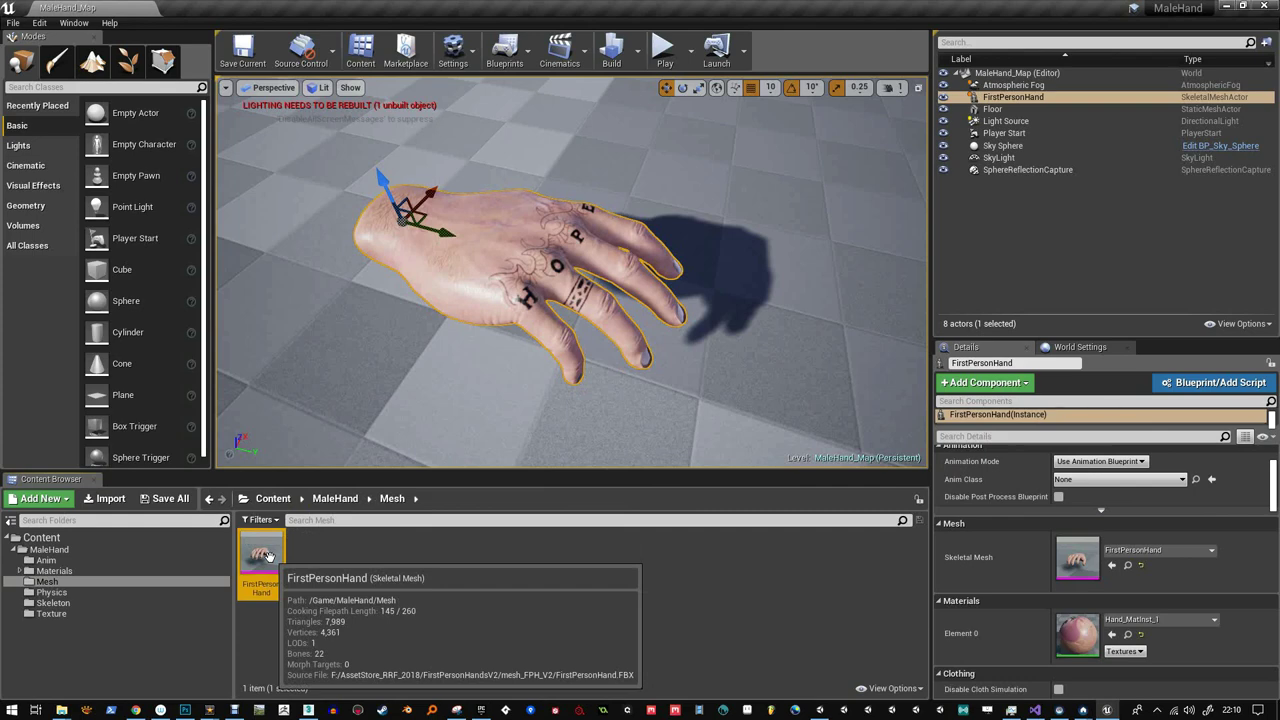
# - Review the Anim folder's animations and select FPH_FormFist
pyautogui.click(46, 560)
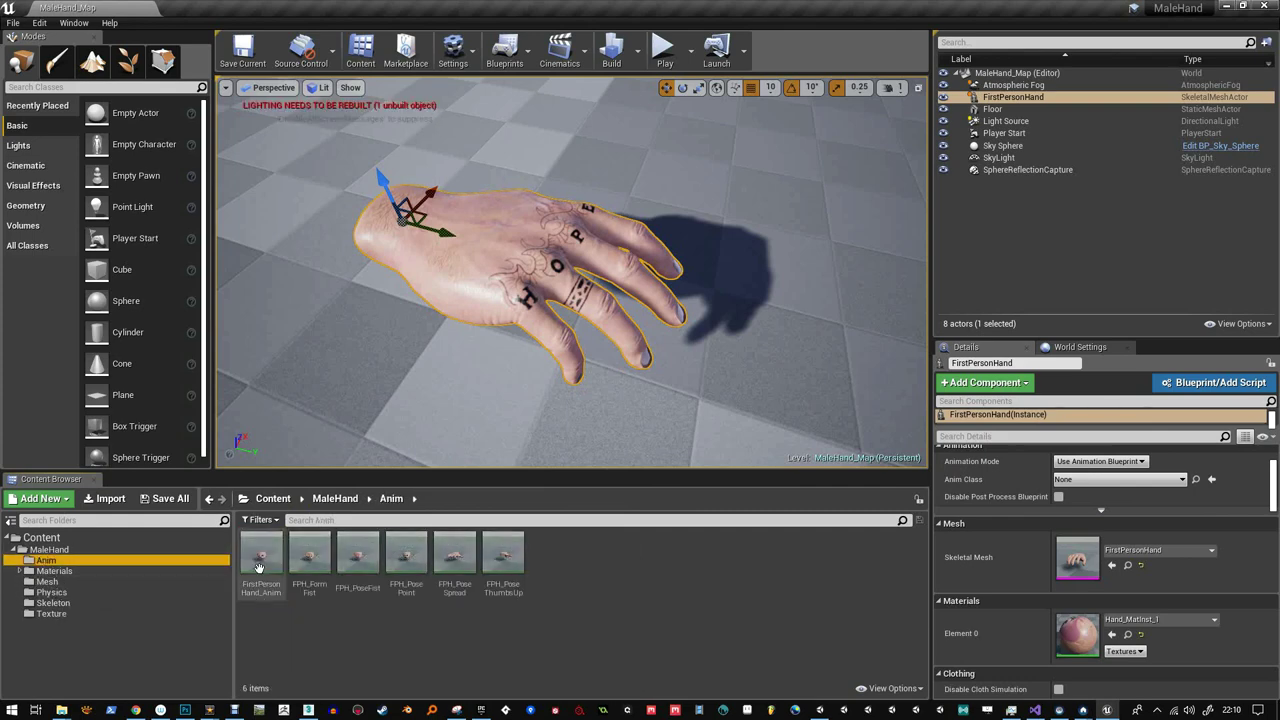
pyautogui.moveTo(258, 572)
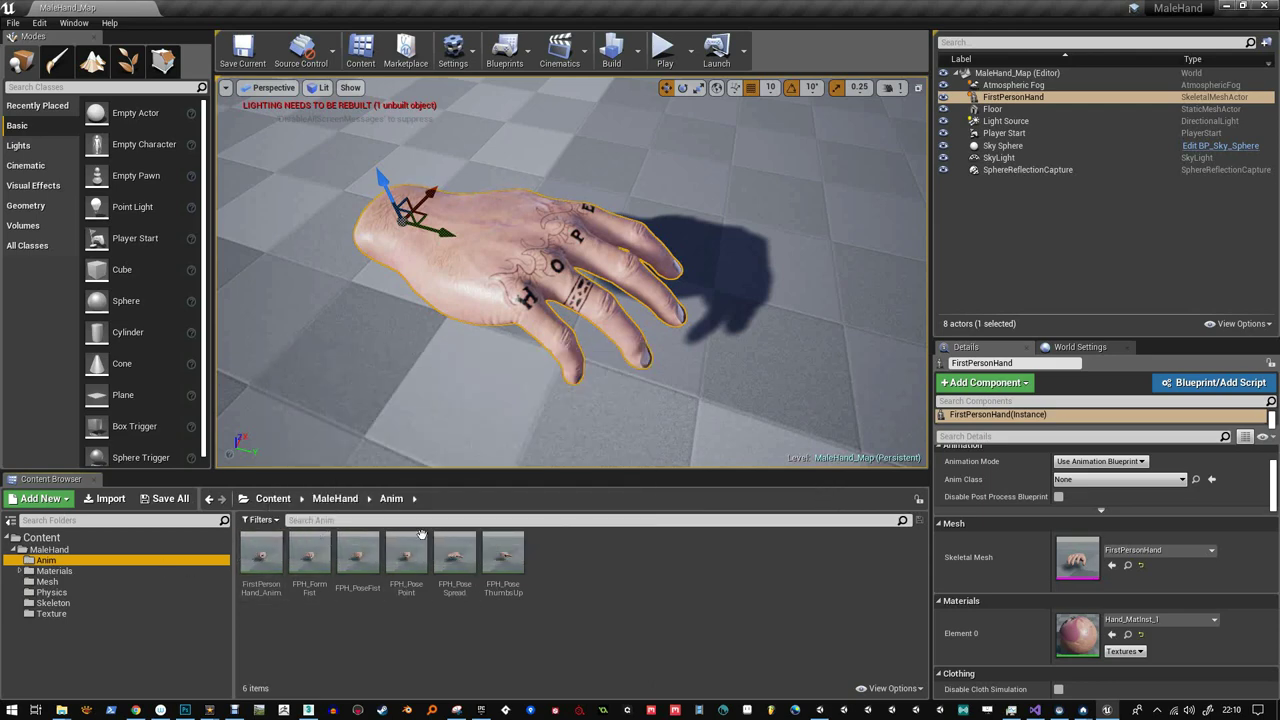
pyautogui.moveTo(314, 590)
pyautogui.click(309, 560)
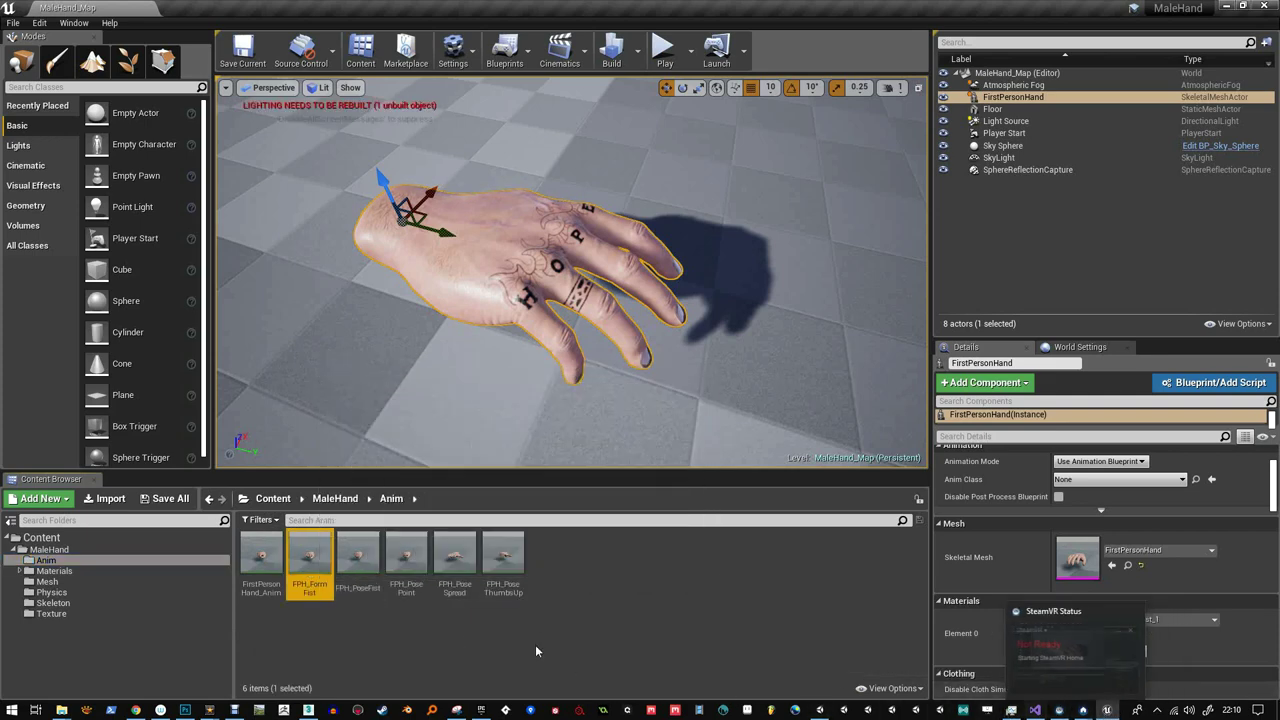
pyautogui.moveTo(268, 550)
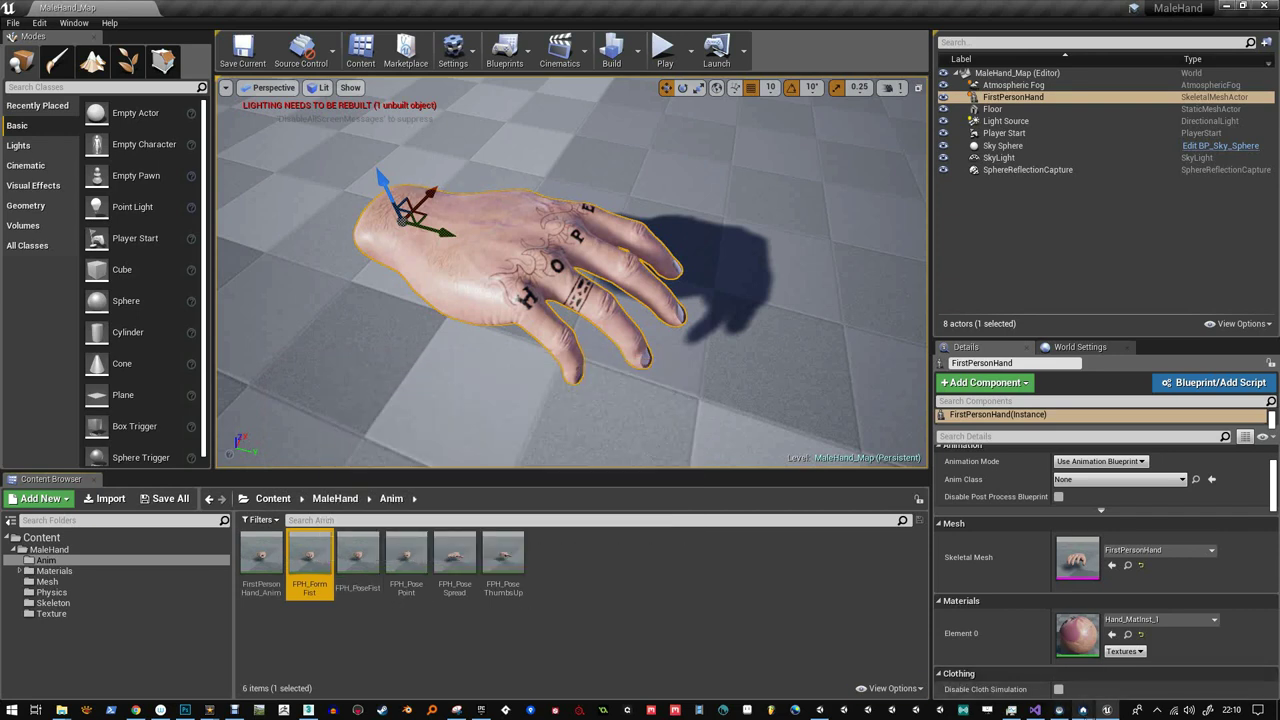
# - Back in 3ds Max, deselect the hand mesh so only the rig stays selected
pyautogui.click(308, 710)
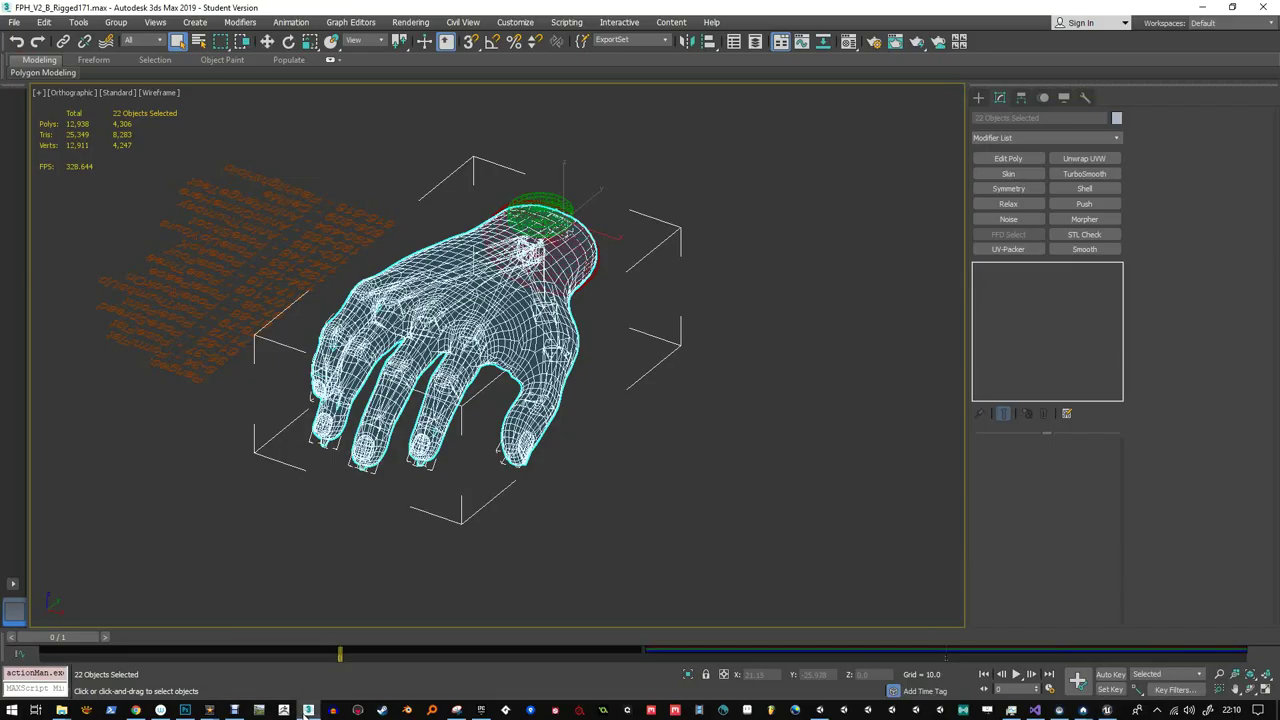
pyautogui.keyDown('alt'); pyautogui.click(339, 268); pyautogui.keyUp('alt')
pyautogui.keyDown('alt'); pyautogui.moveTo(339, 268); pyautogui.dragTo(238, 296, button='middle'); pyautogui.keyUp('alt')
pyautogui.keyDown('alt'); pyautogui.moveTo(598, 273); pyautogui.dragTo(569, 216, button='middle'); pyautogui.keyUp('alt')
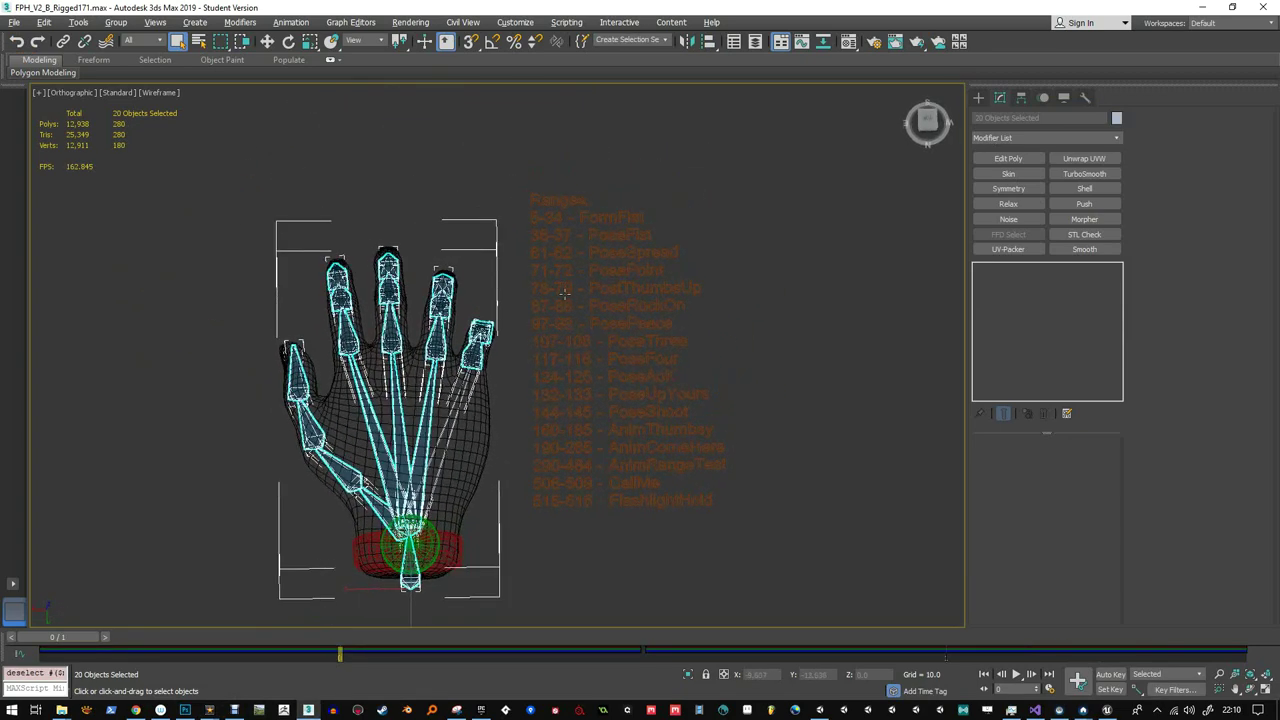
pyautogui.keyDown('alt'); pyautogui.moveTo(510, 287); pyautogui.dragTo(590, 250, button='middle'); pyautogui.keyUp('alt')
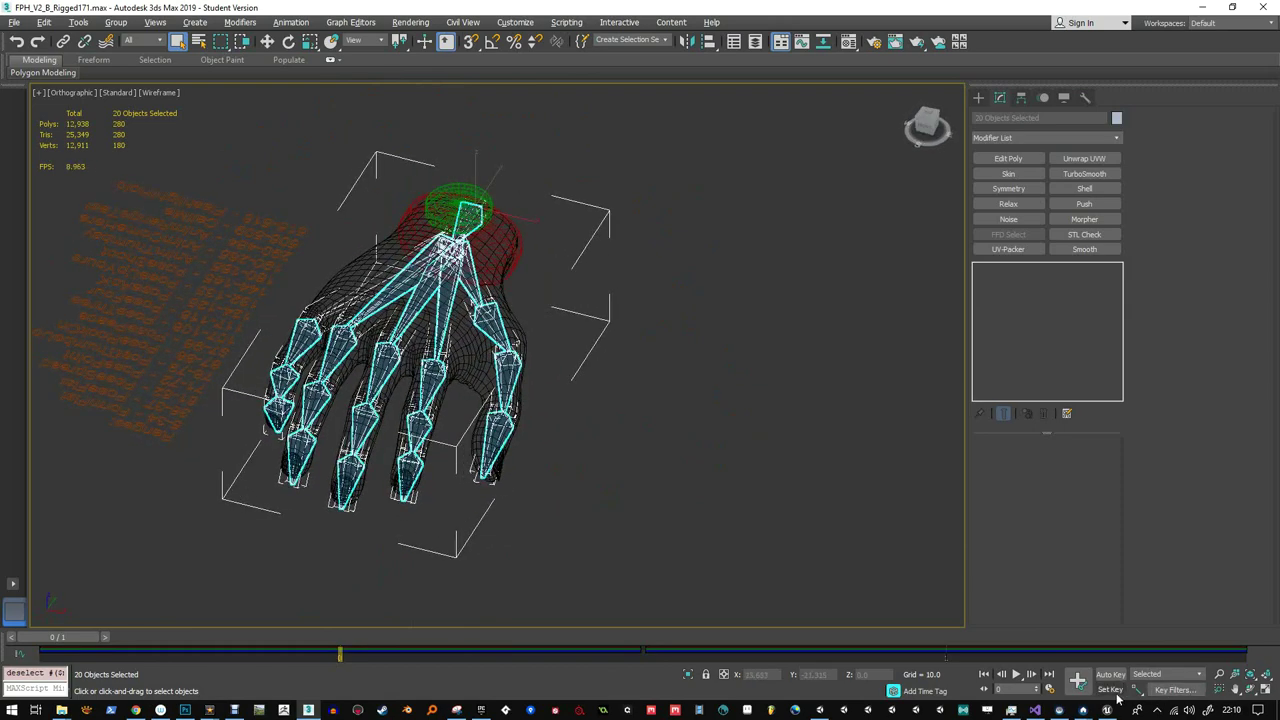
# - Set the animation Start Time to 5 and scrub to watch the fingers curl
pyautogui.click(1049, 689)
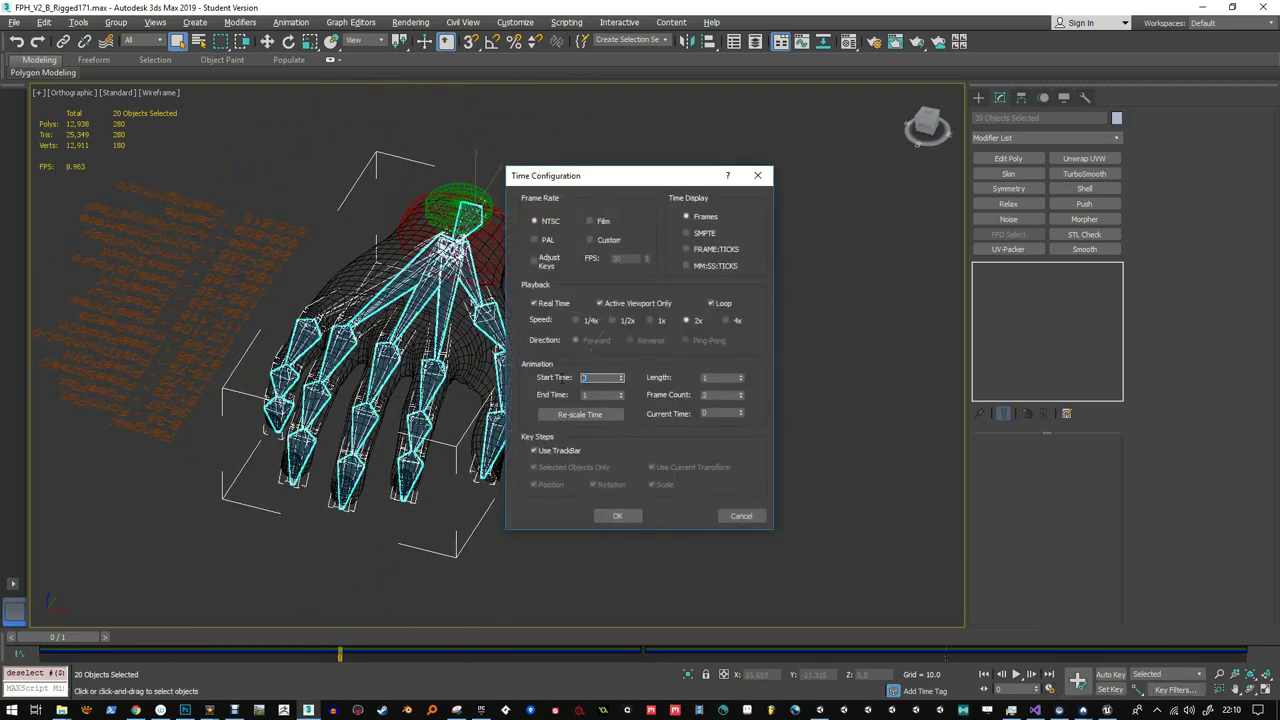
pyautogui.write('5')
pyautogui.press('Tab')
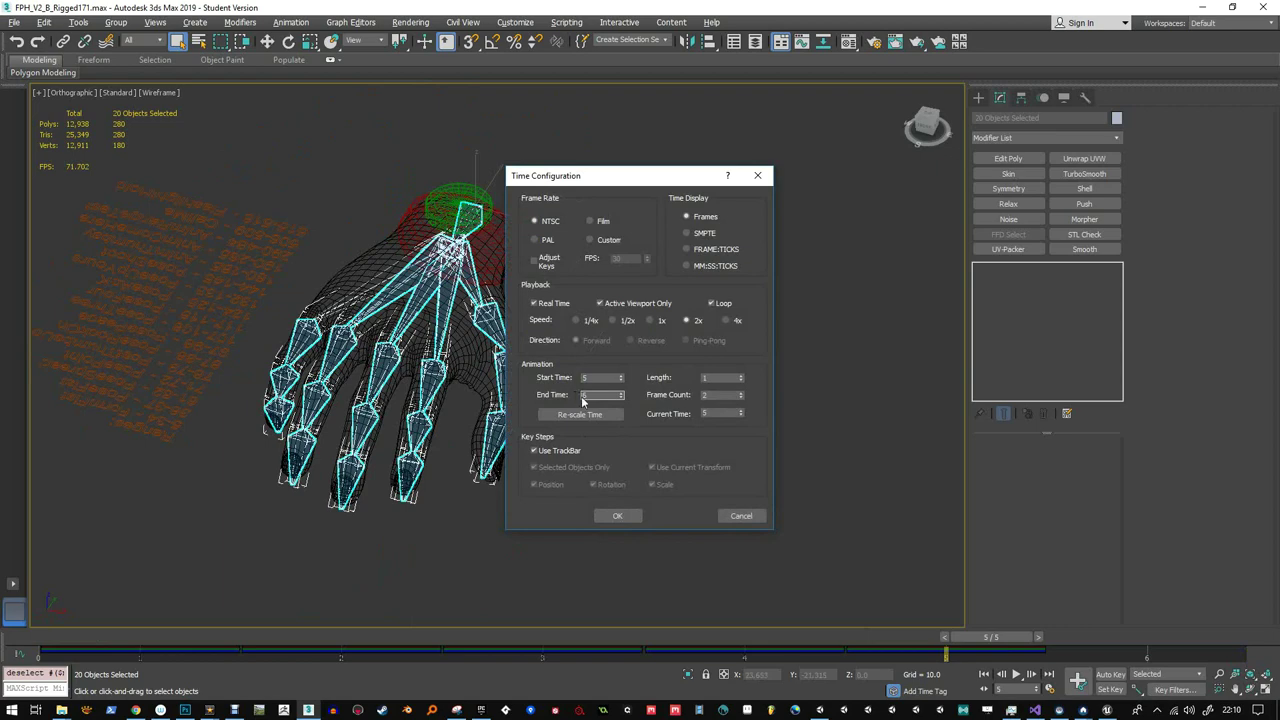
pyautogui.click(616, 514)
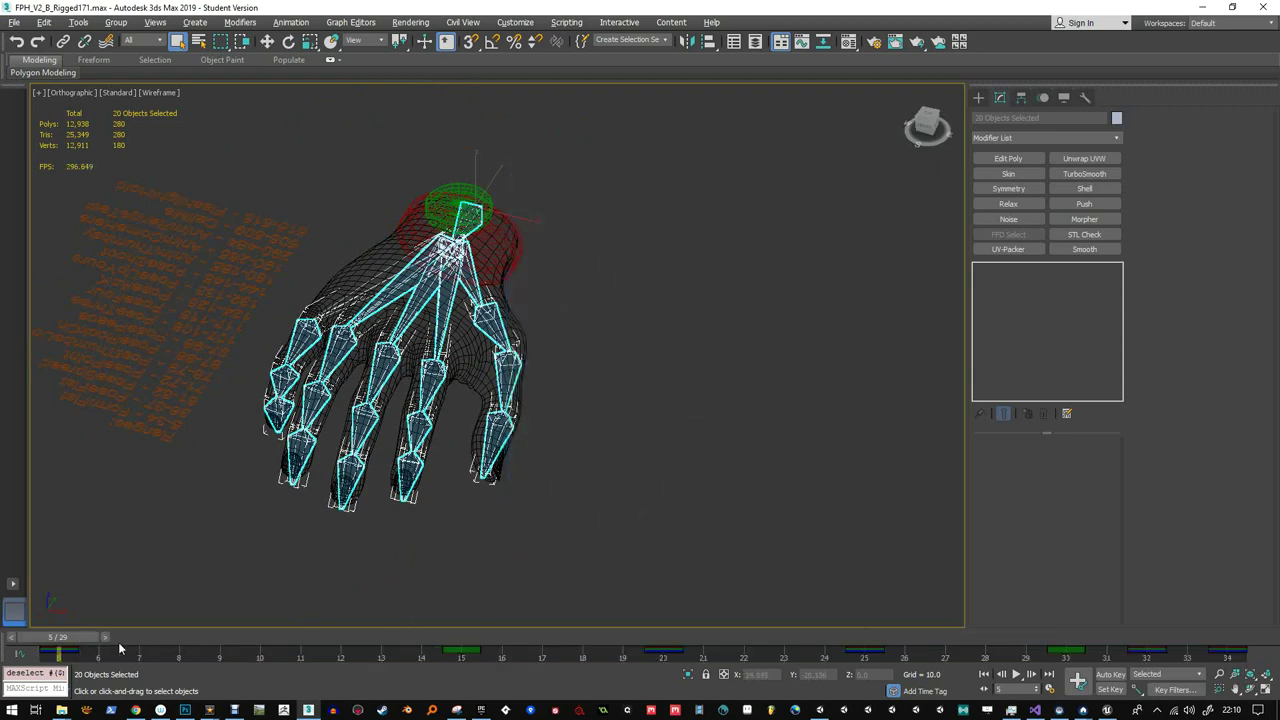
pyautogui.moveTo(72, 638); pyautogui.dragTo(3, 614)
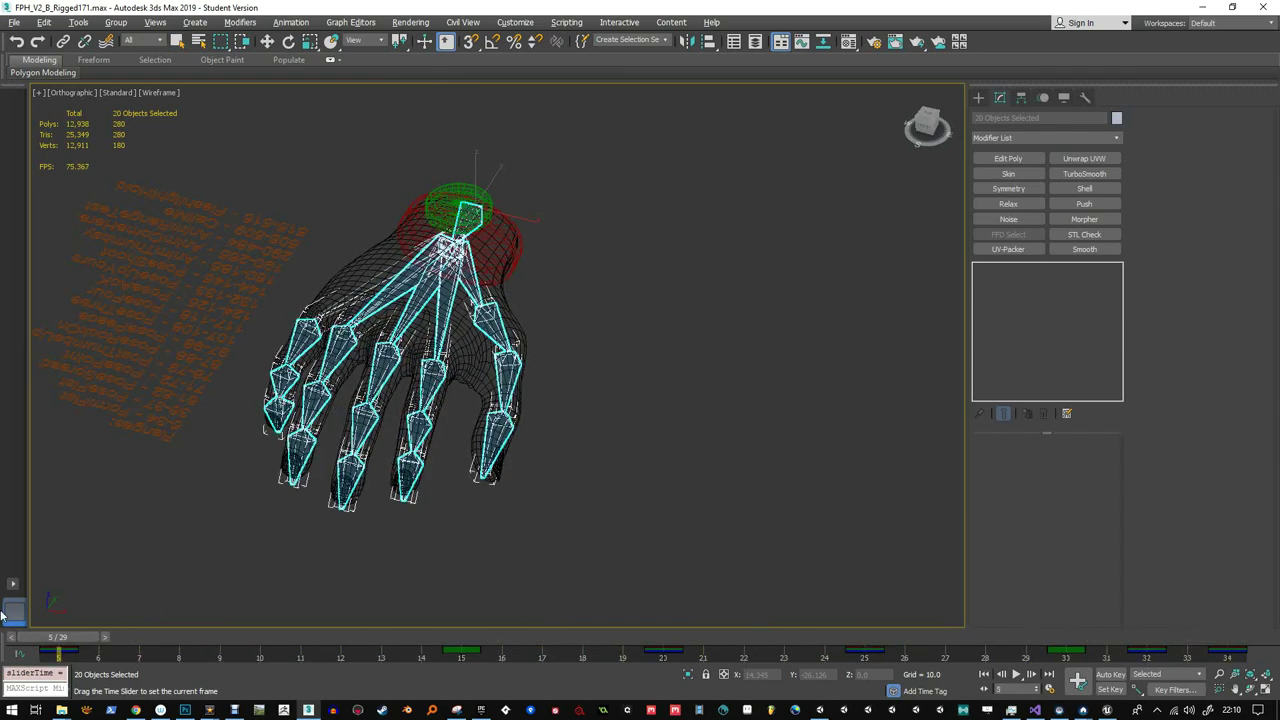
pyautogui.press('q')
pyautogui.keyDown('alt'); pyautogui.moveTo(451, 503); pyautogui.dragTo(495, 220, button='middle'); pyautogui.keyUp('alt')
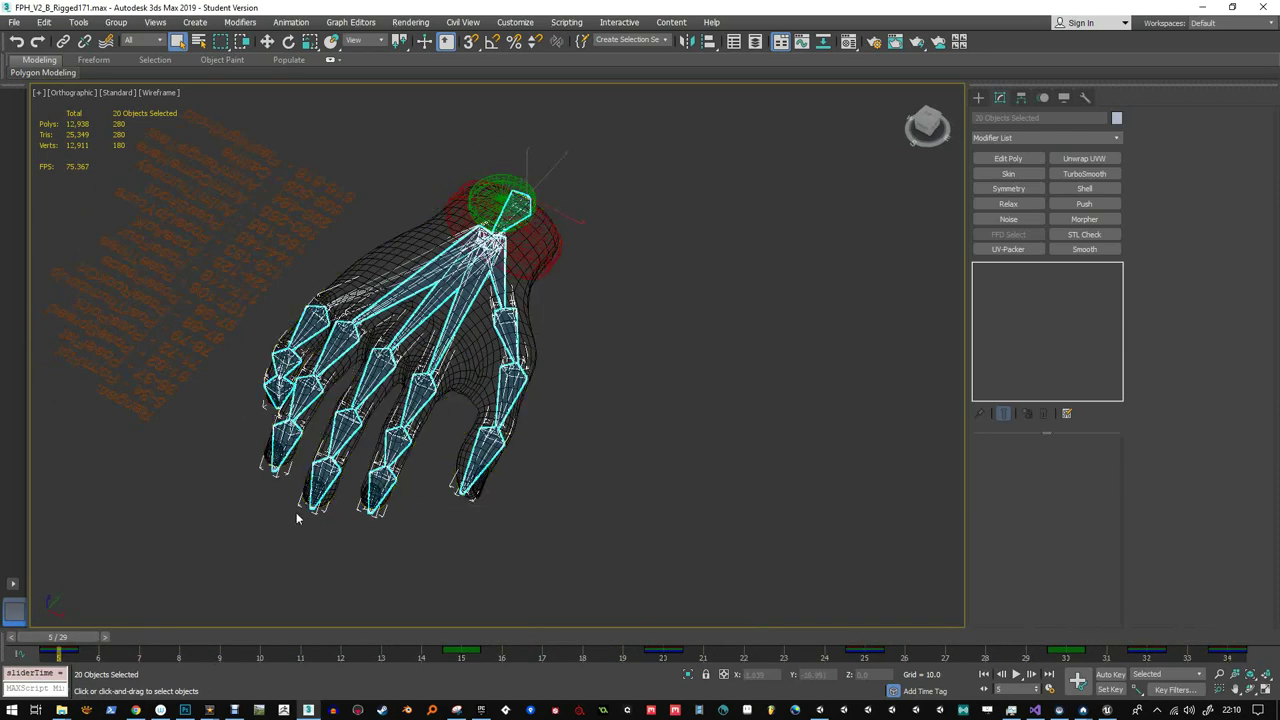
# - Set the selection filter to Bone and select all bones
pyautogui.click(145, 40)
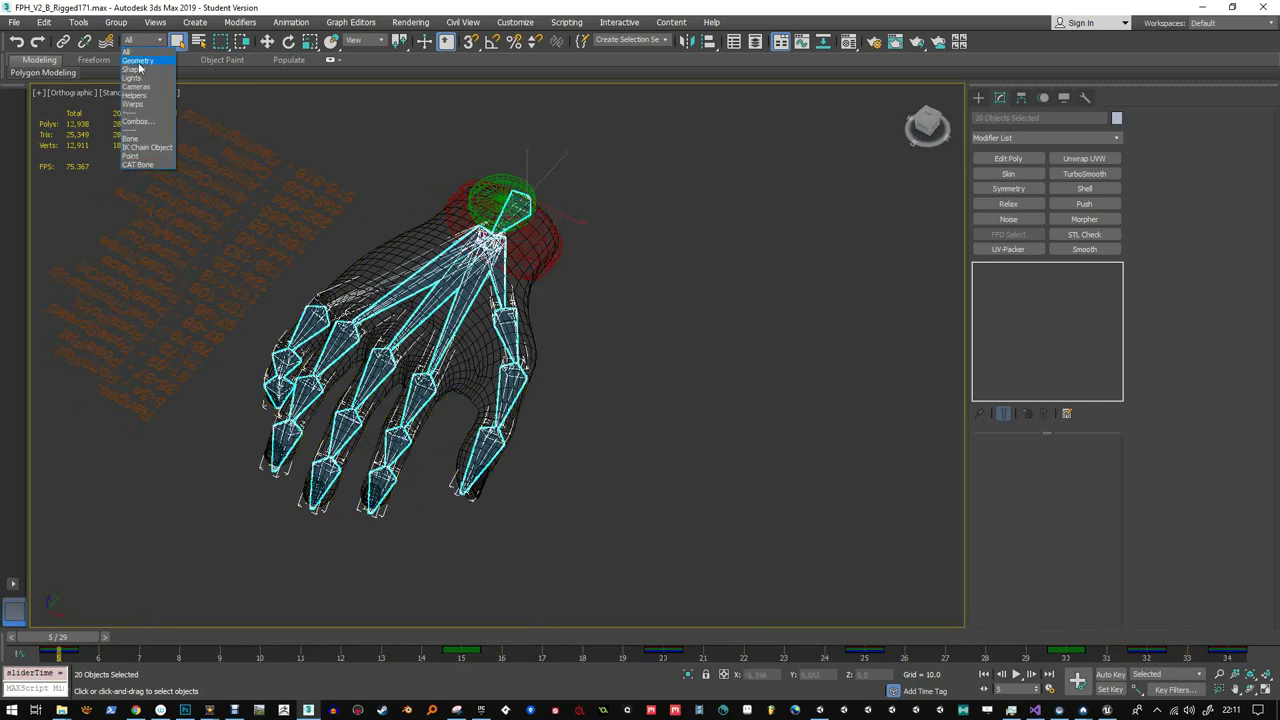
pyautogui.click(131, 138)
pyautogui.keyDown('alt'); pyautogui.moveTo(657, 379); pyautogui.dragTo(665, 380, button='middle'); pyautogui.keyUp('alt')
pyautogui.hotkey('ctrl', 'a')
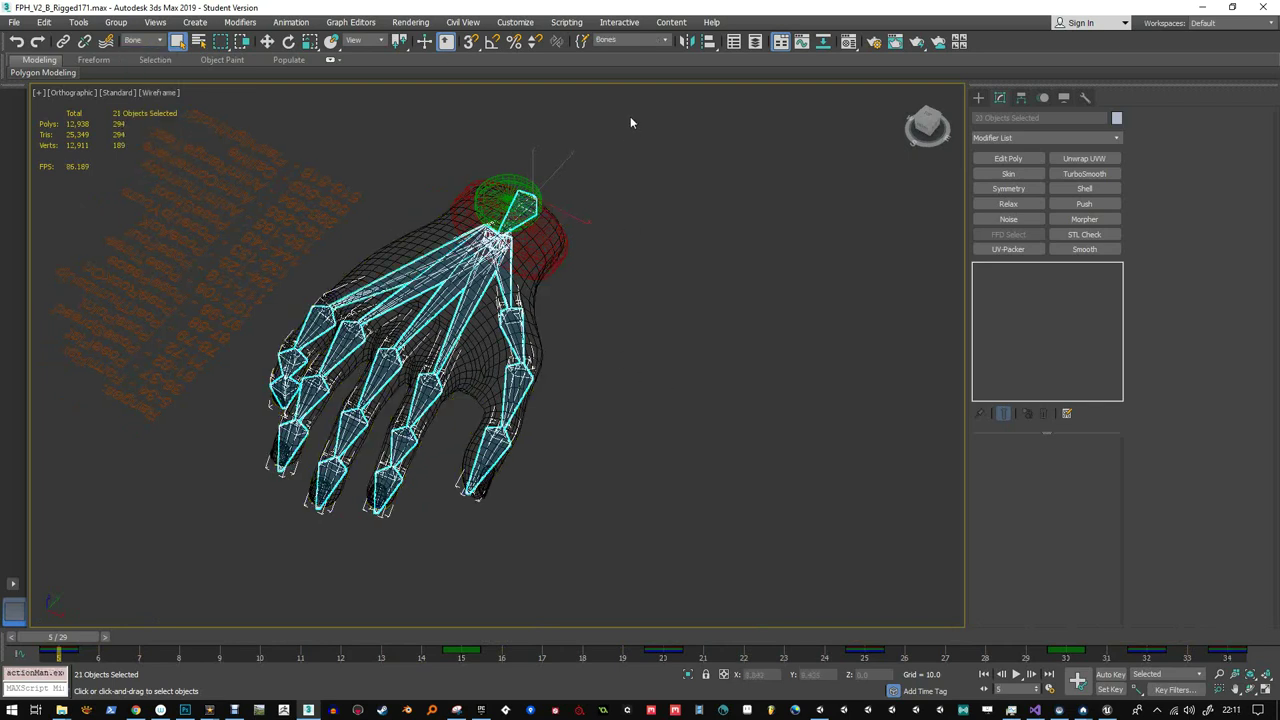
# - Check the members of the Bones named selection set in Manage Selection Sets
pyautogui.click(664, 41)
pyautogui.click(583, 45)
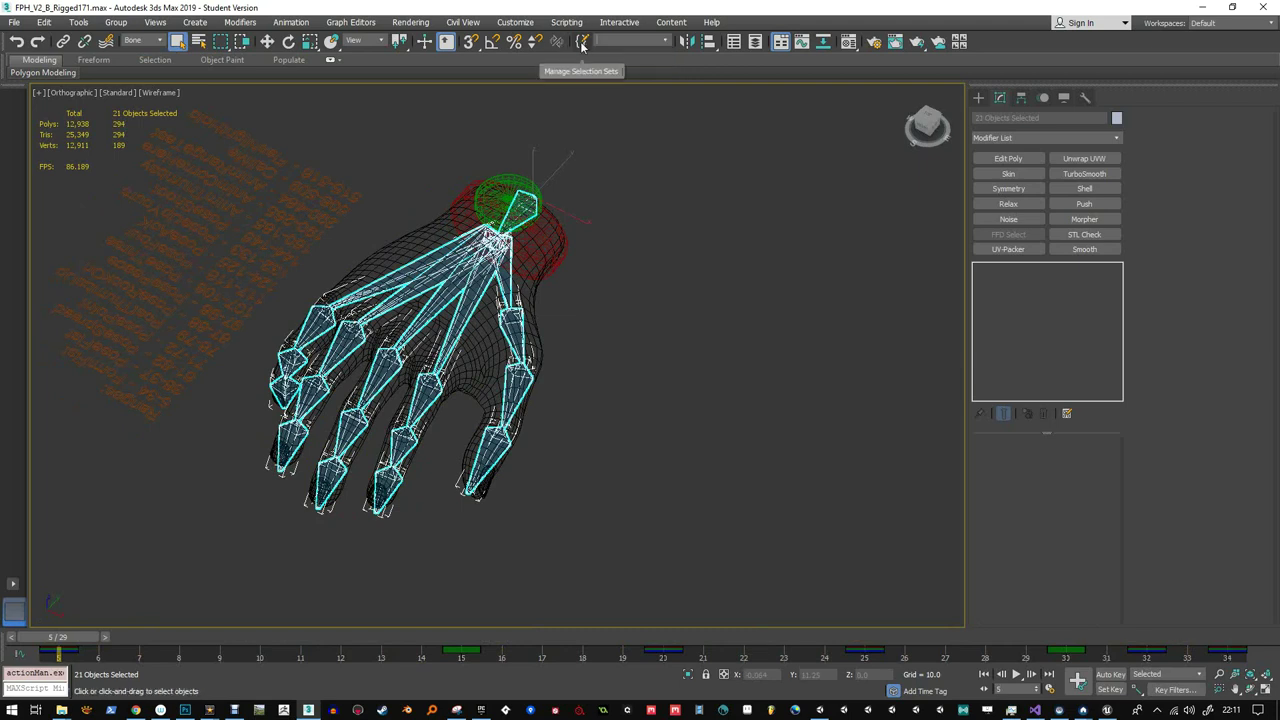
pyautogui.click(583, 43)
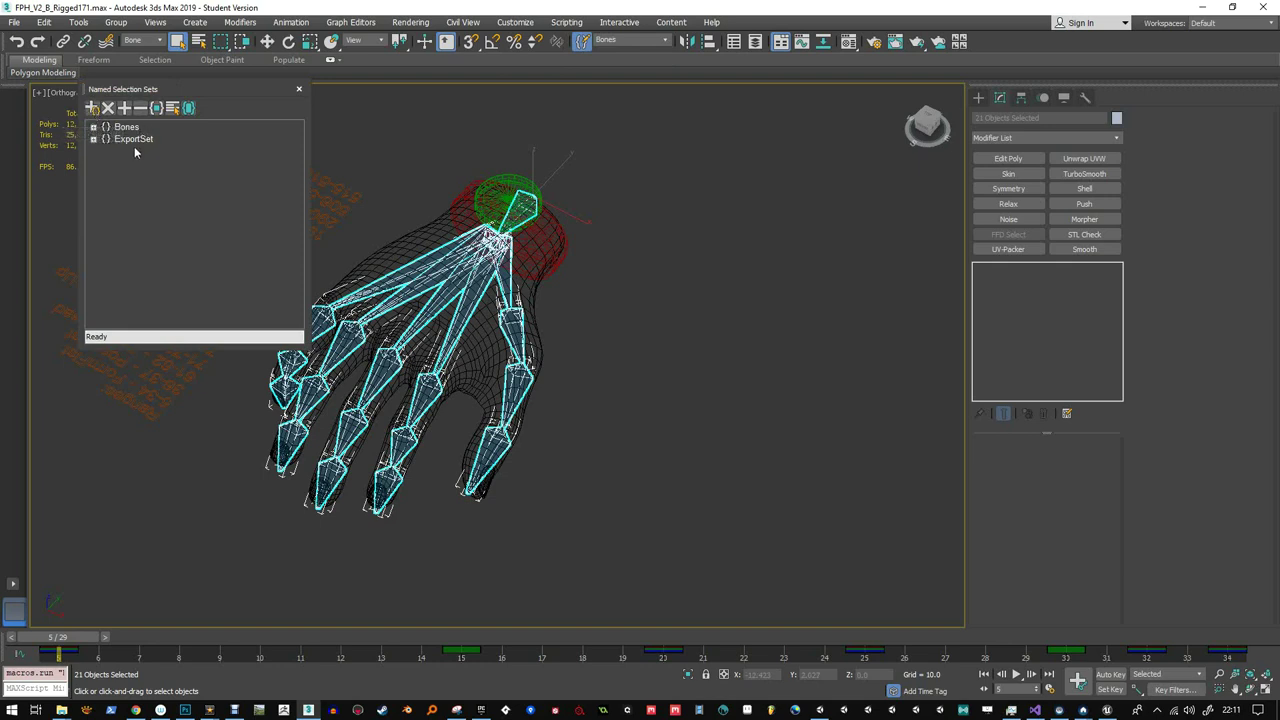
pyautogui.click(93, 128)
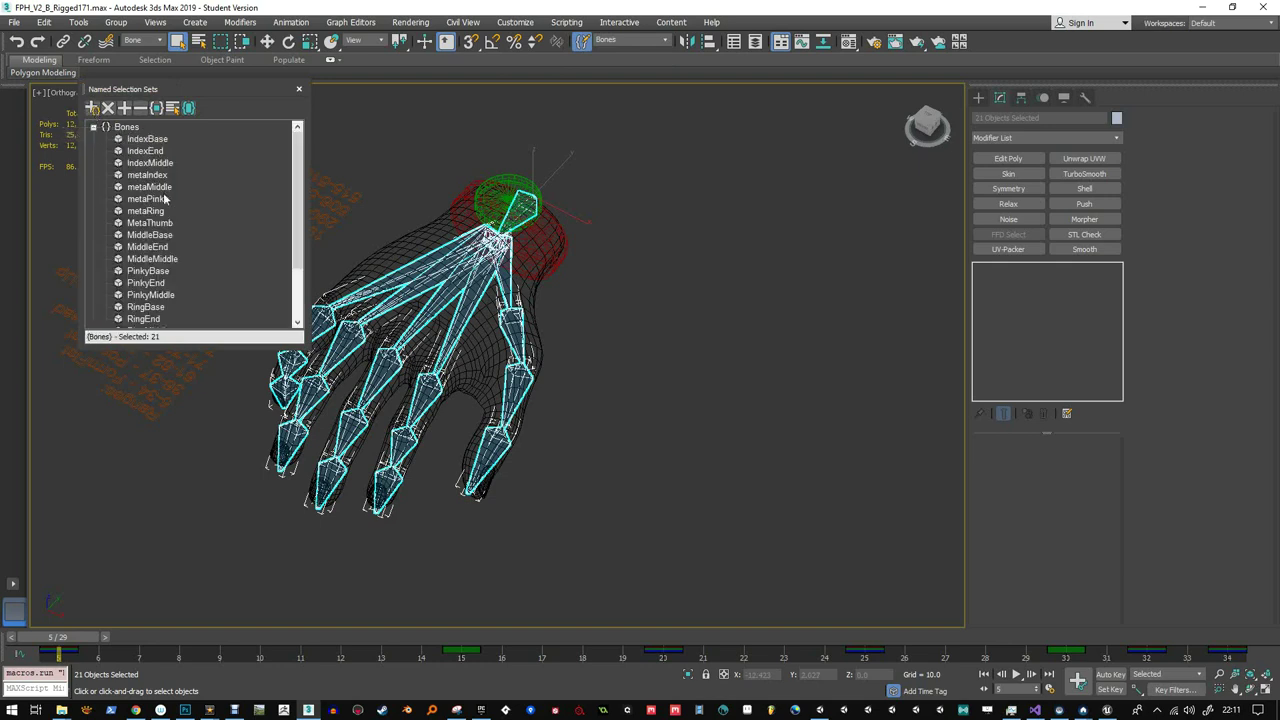
pyautogui.scroll(-2, 175, 240)
pyautogui.scroll(2, 120, 213)
pyautogui.click(299, 92)
# - Select the 21 bones via the Bones named selection set
pyautogui.click(780, 190)
pyautogui.click(630, 40)
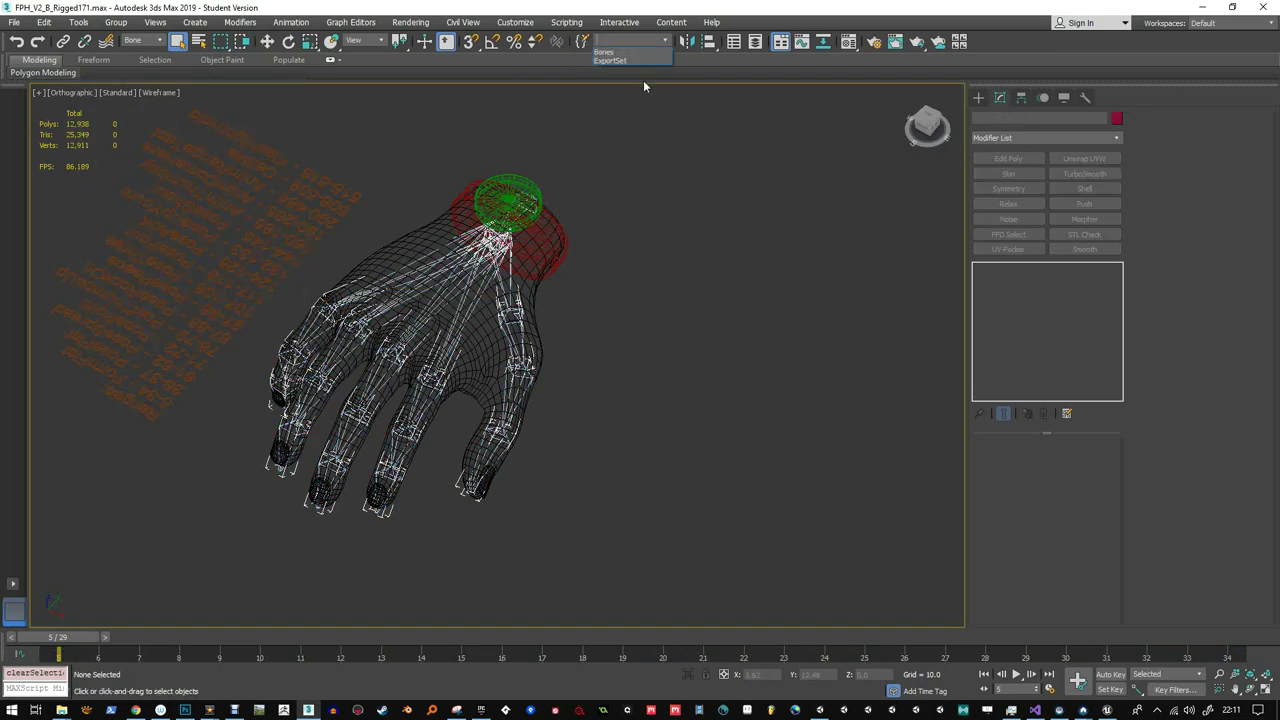
pyautogui.click(610, 52)
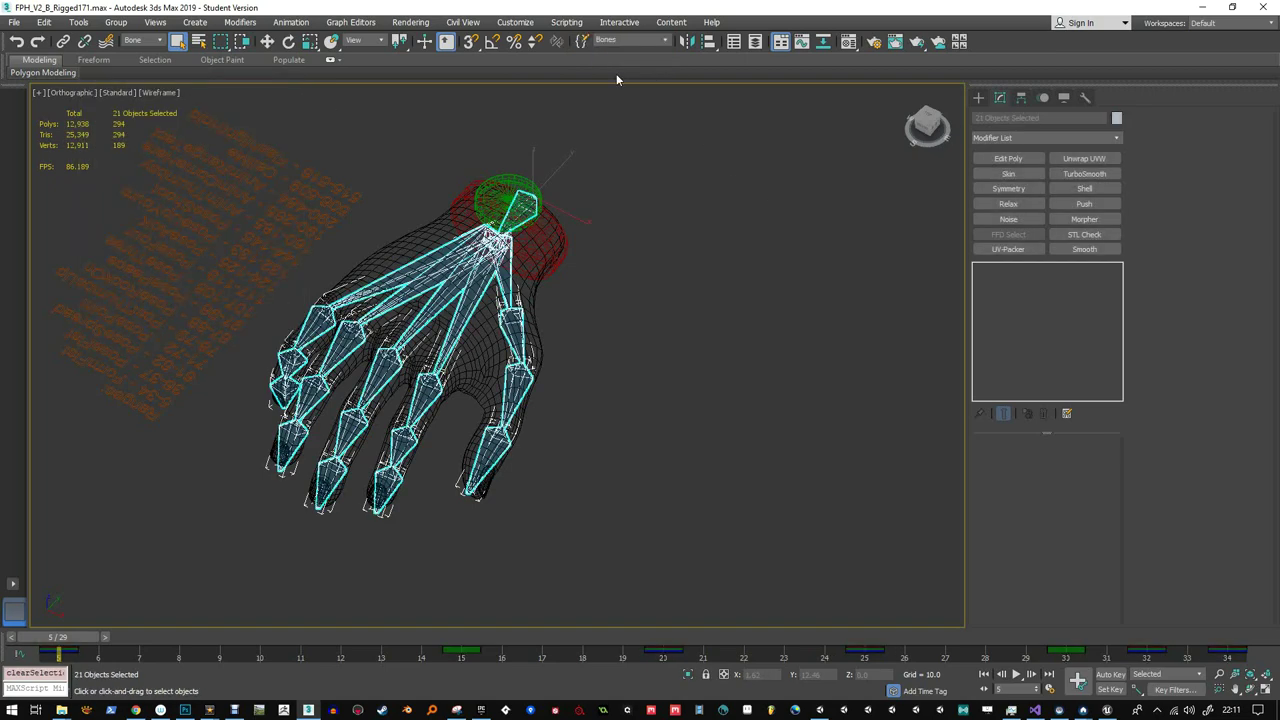
pyautogui.click(14, 22)
# - Export the selected bones over FPH_FormFist.FBX in anims_FPH_V2, confirming the overwrite
pyautogui.moveTo(50, 220)
pyautogui.click(200, 244)
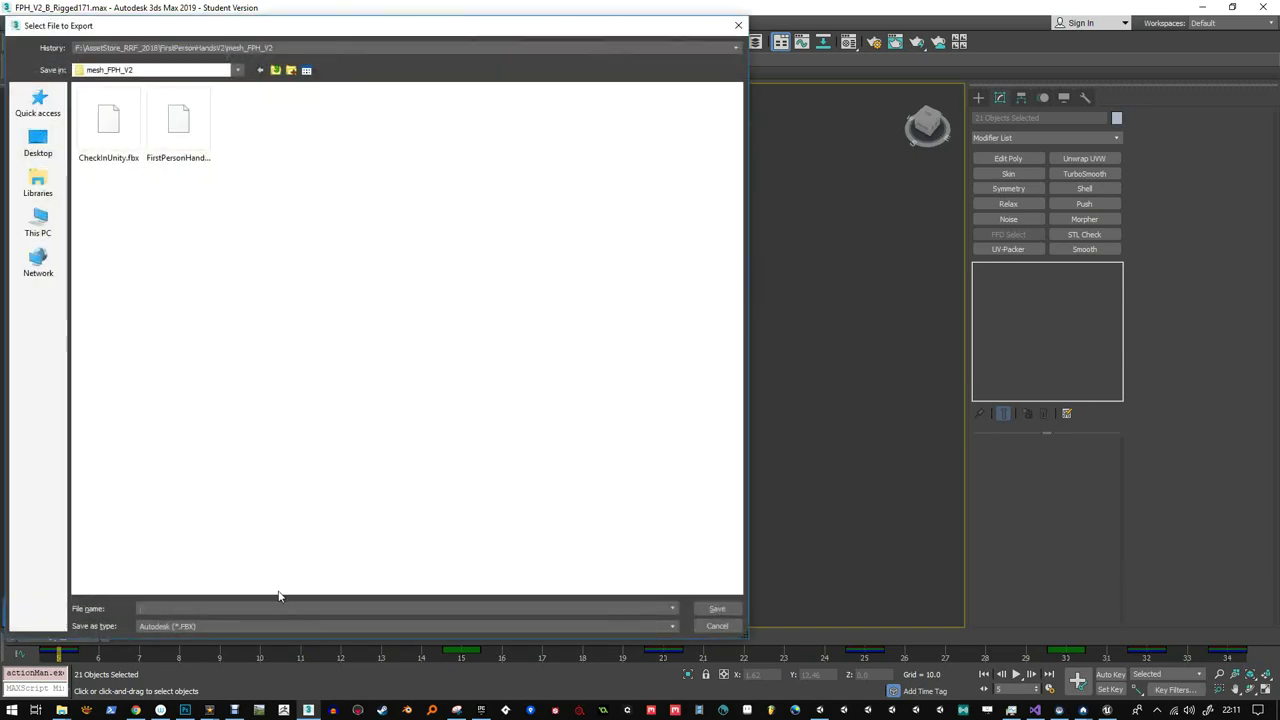
pyautogui.click(278, 72)
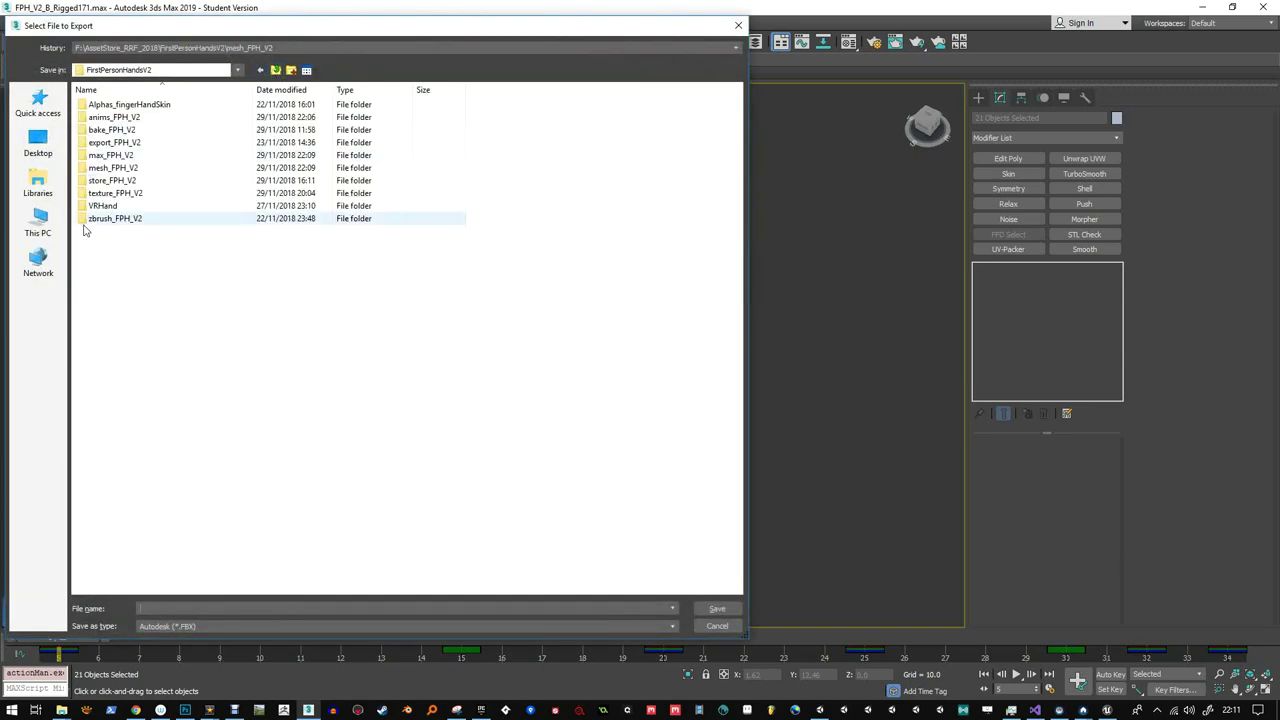
pyautogui.doubleClick(100, 118)
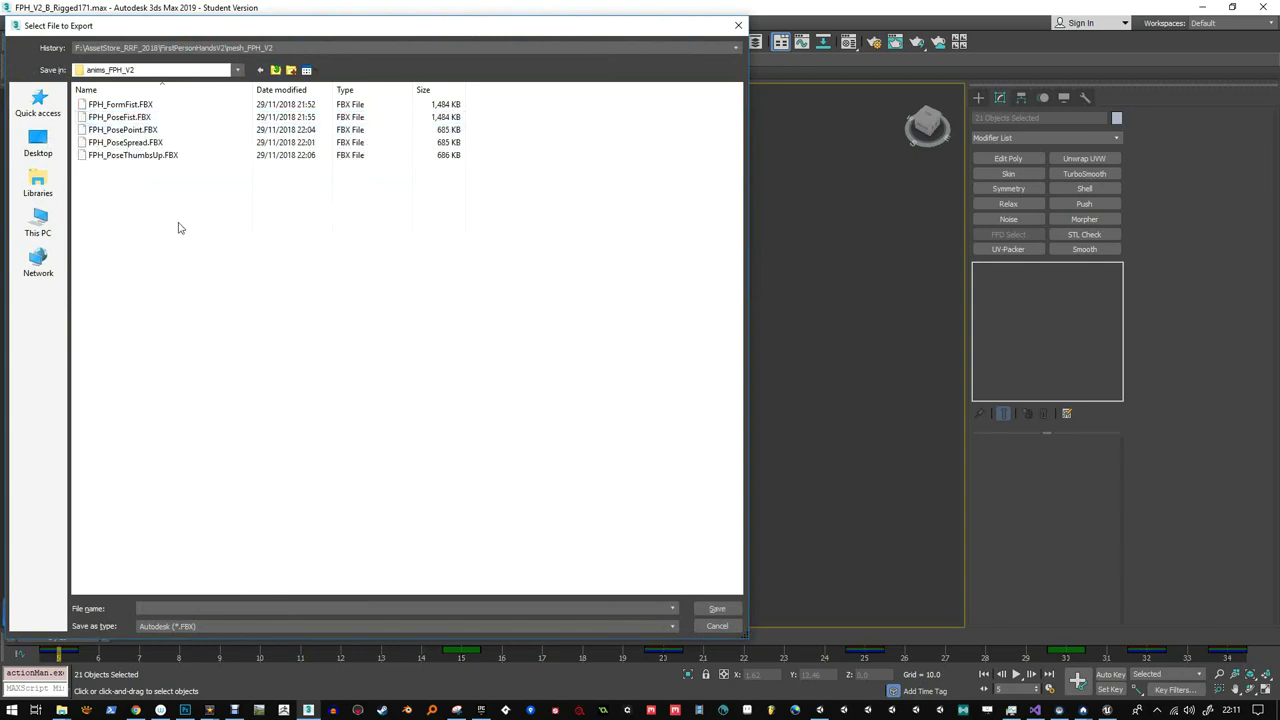
pyautogui.doubleClick(118, 106)
pyautogui.click(689, 407)
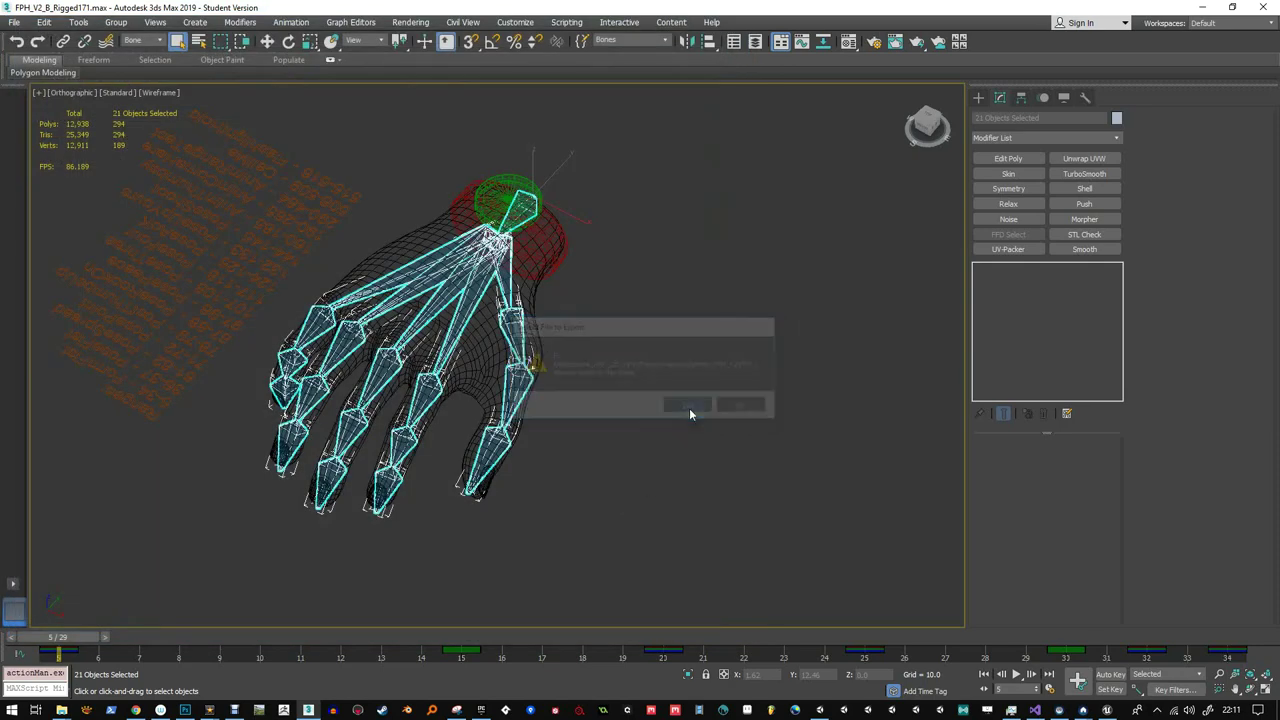
pyautogui.click(544, 549)
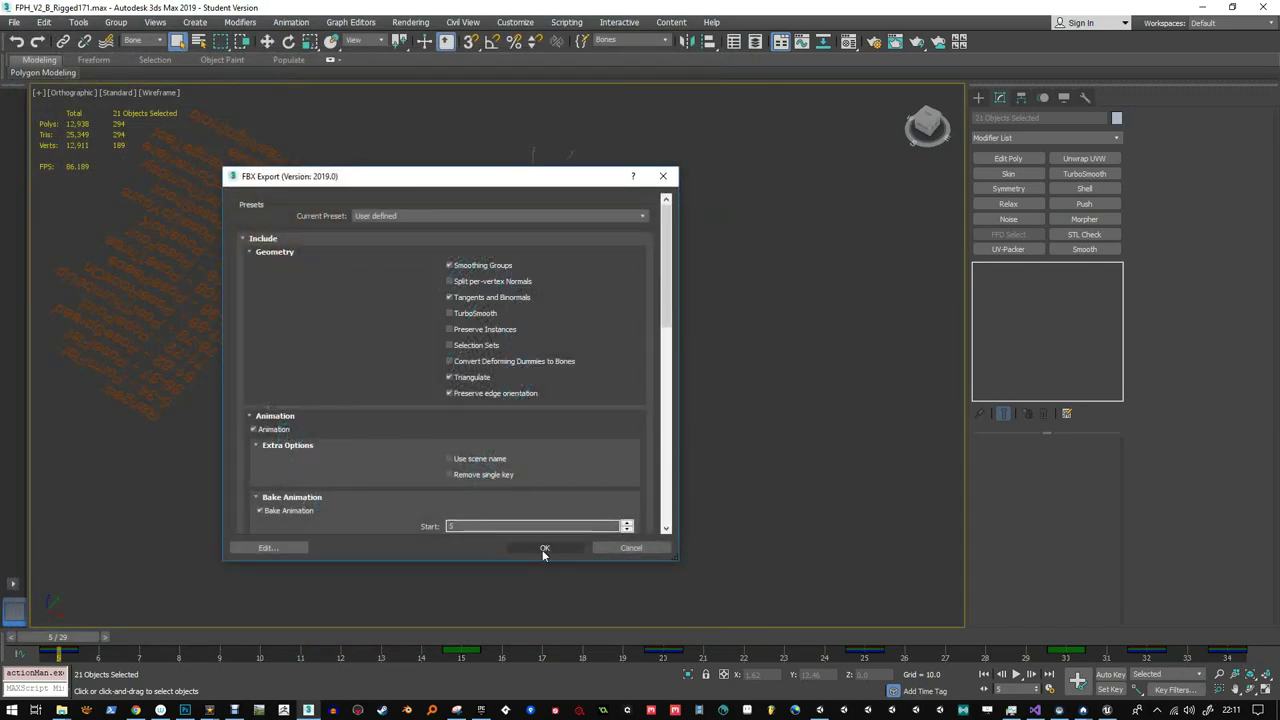
pyautogui.scroll(-1, 640, 314)
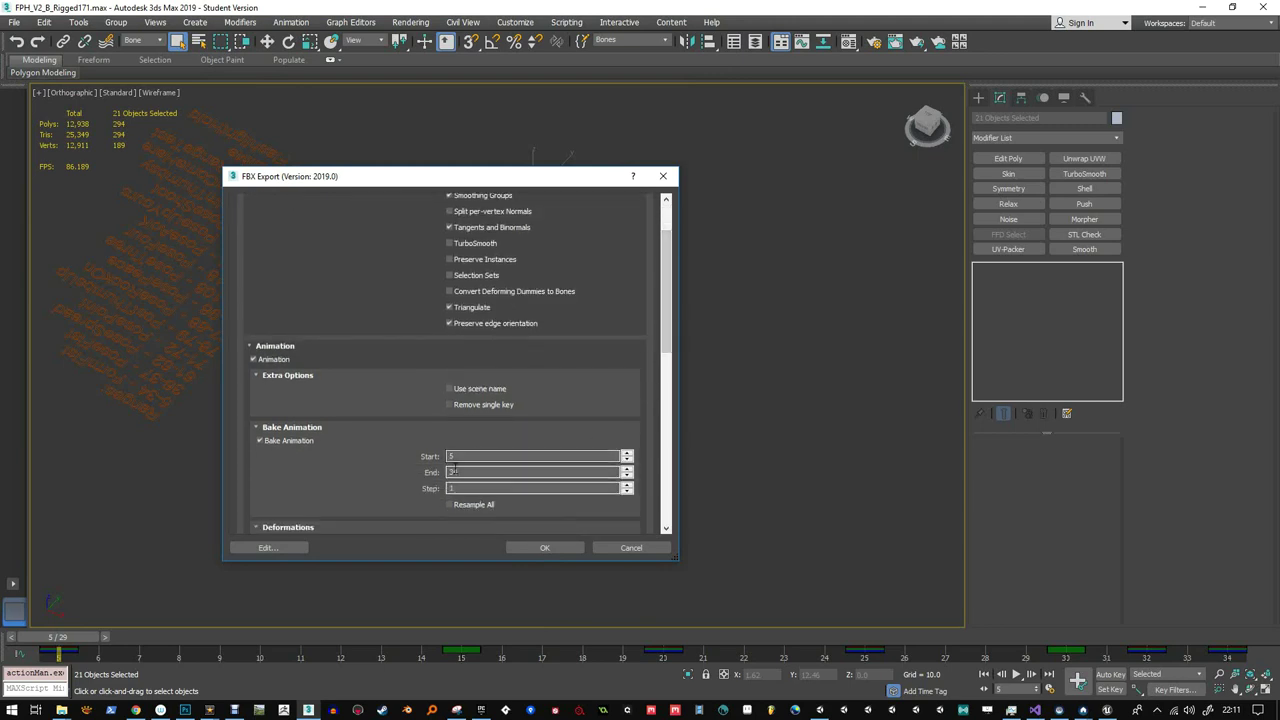
pyautogui.click(548, 547)
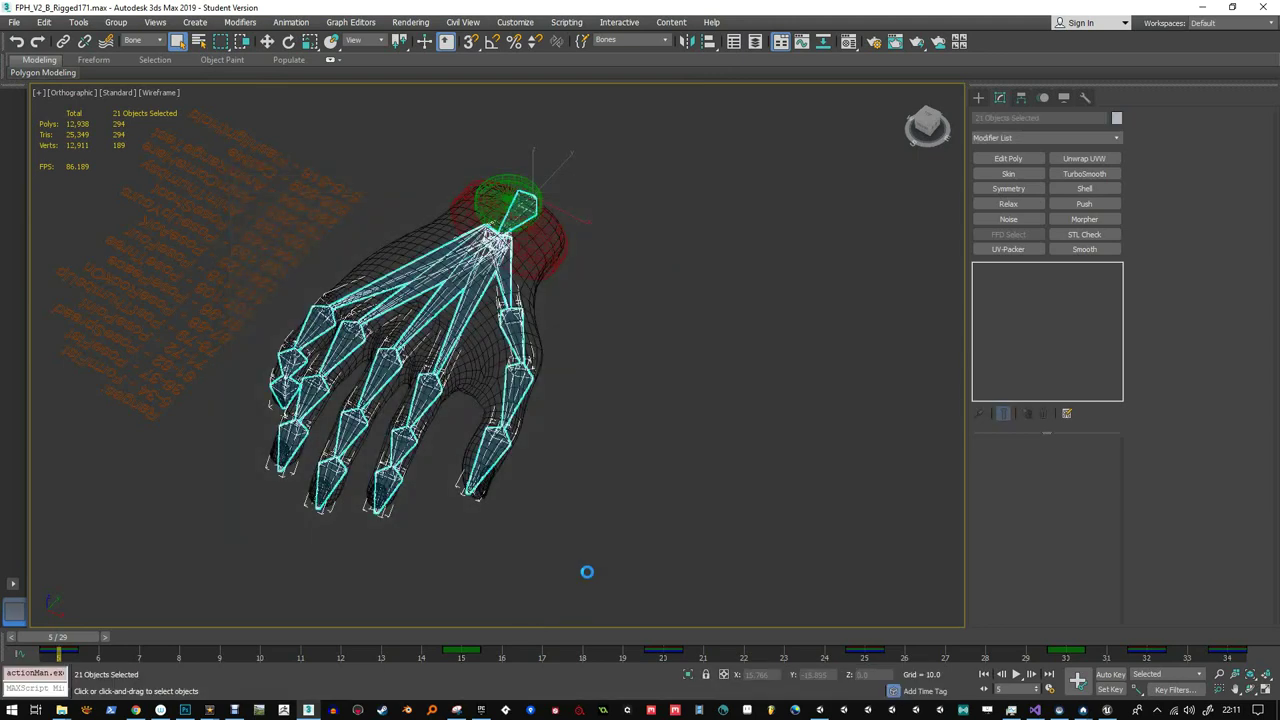
# - In the Unreal Editor, reimport FPH_FormFist from its updated FBX
pyautogui.click(481, 709)
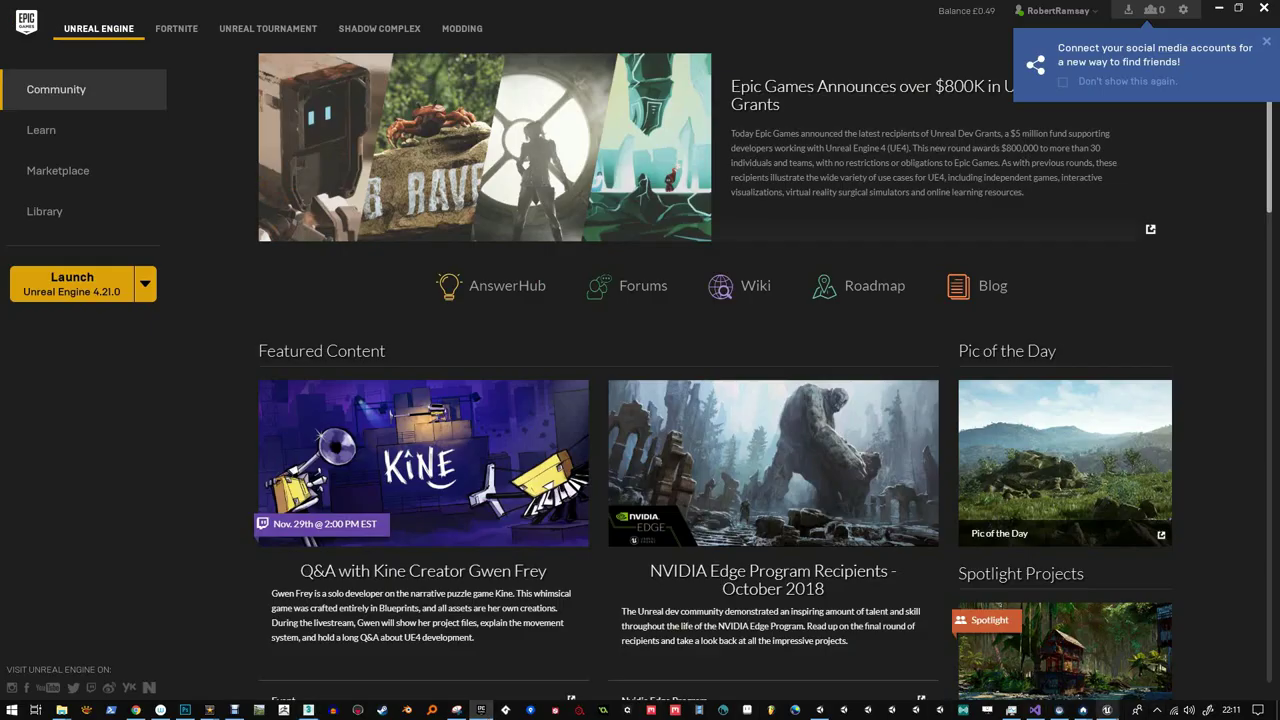
pyautogui.click(1106, 709)
pyautogui.click(308, 619)
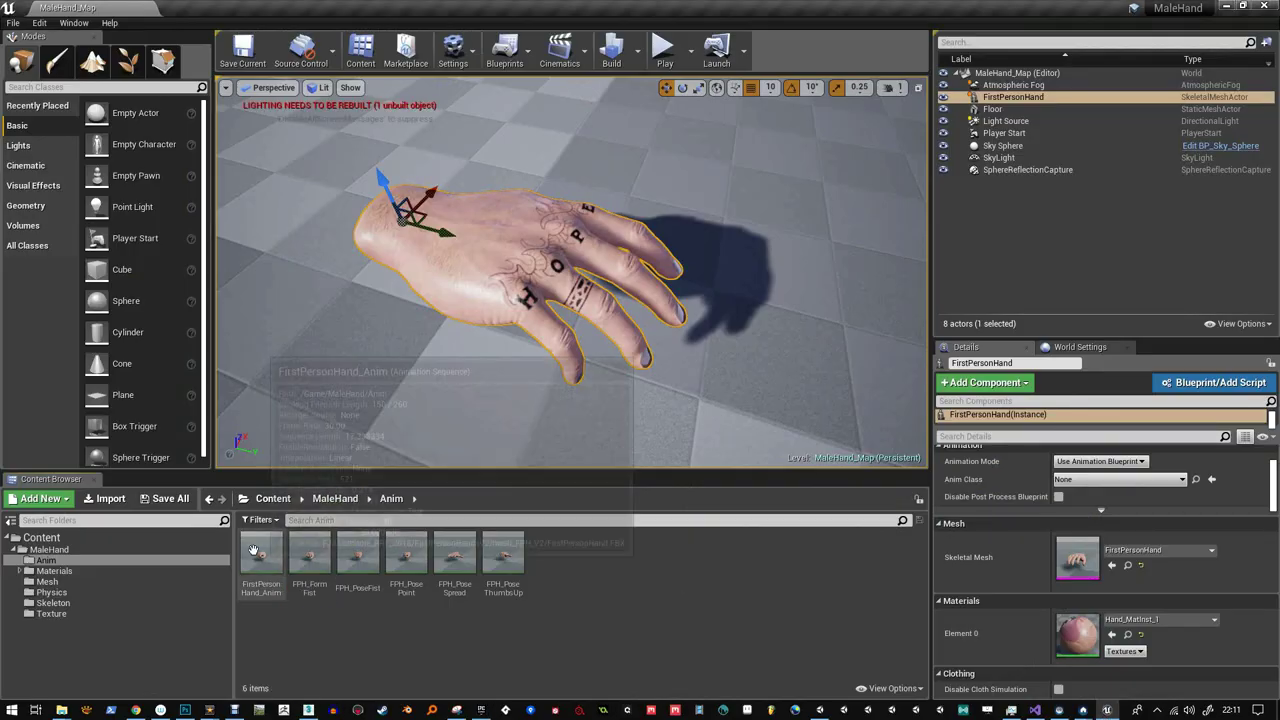
pyautogui.click(315, 556)
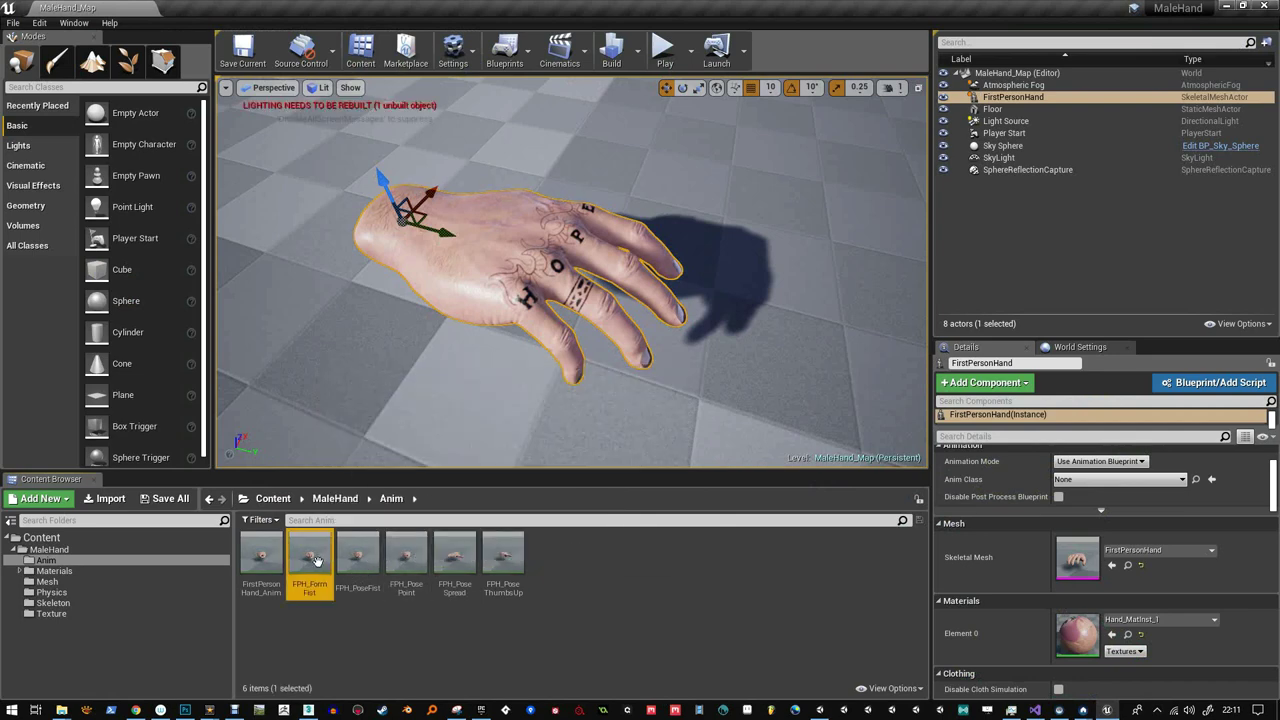
pyautogui.rightClick(314, 556)
pyautogui.moveTo(385, 207)
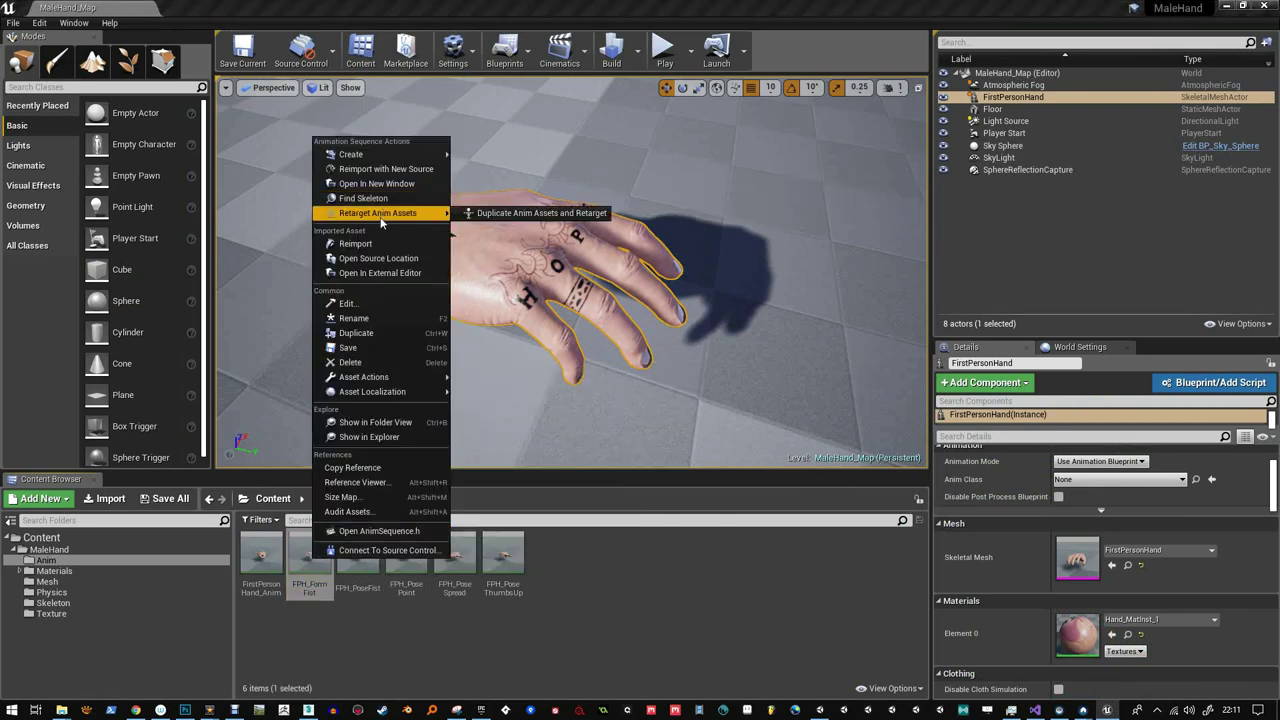
pyautogui.click(384, 244)
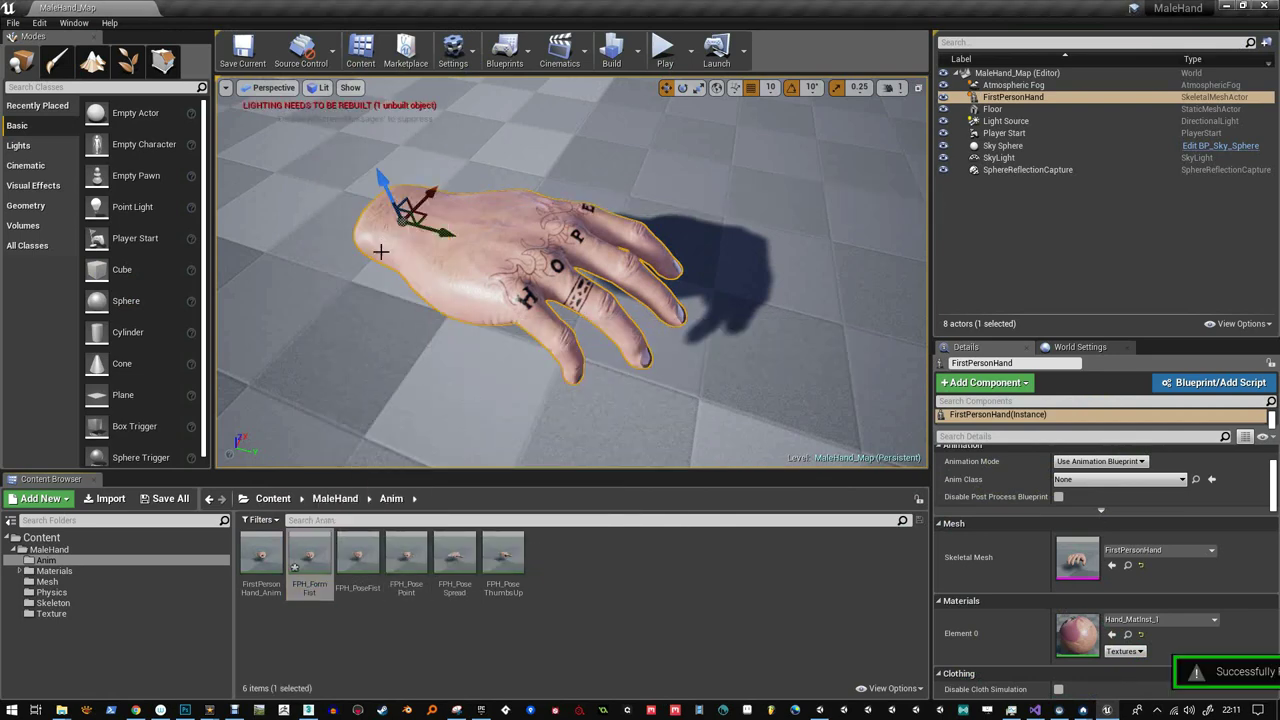
# - Preview the clenching fist animation, then select FPH_PoseThumbsUp and return to 3ds Max
pyautogui.doubleClick(314, 552)
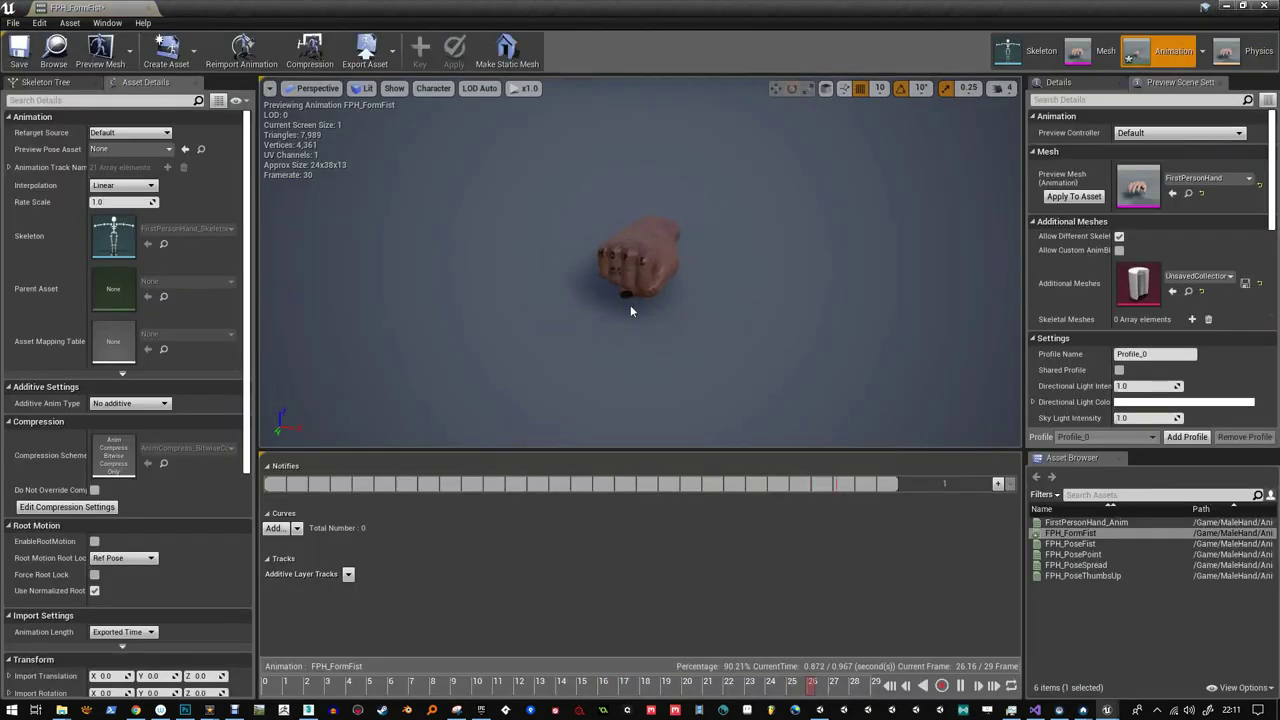
pyautogui.scroll(5, 716, 260)
pyautogui.moveTo(716, 281); pyautogui.dragTo(788, 230)
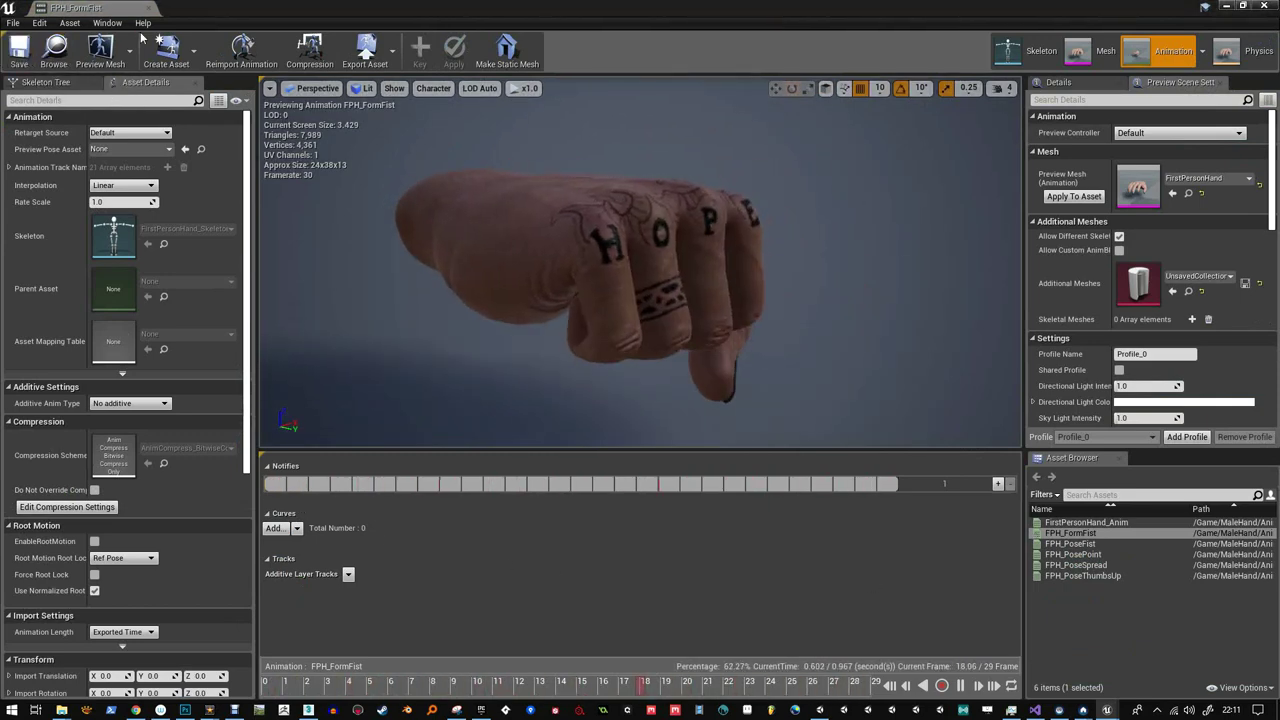
pyautogui.click(112, 7)
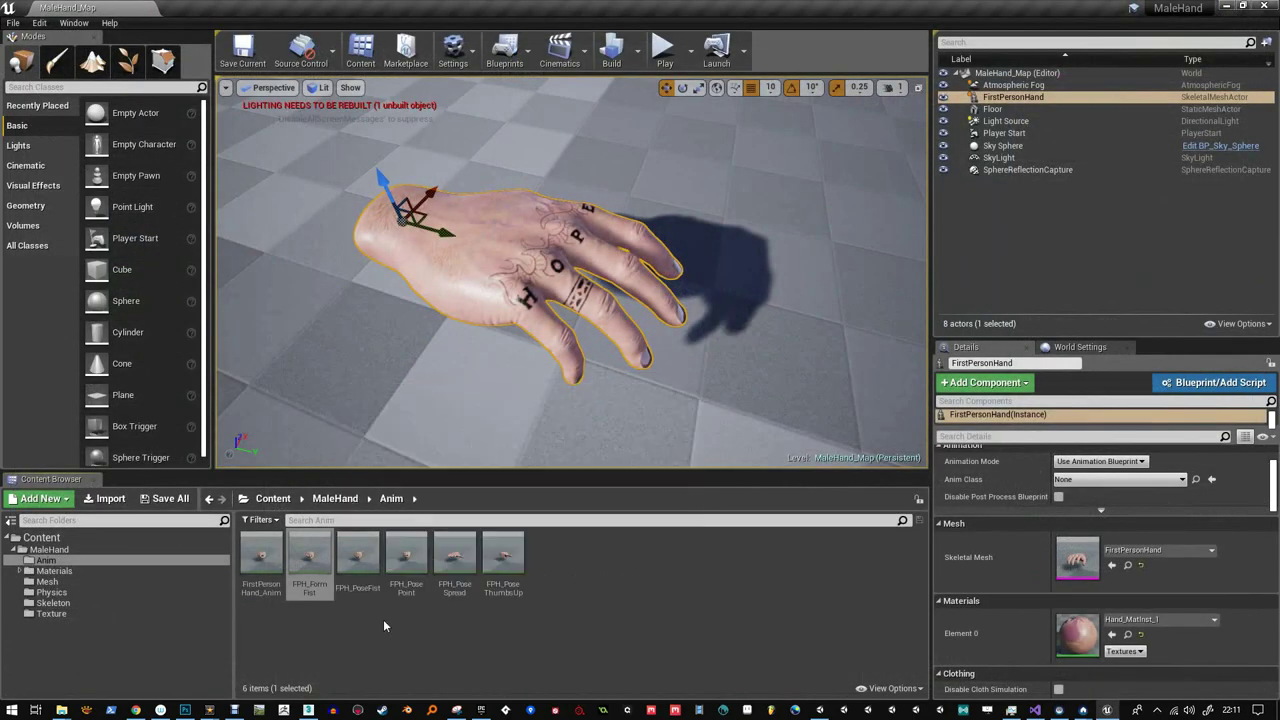
pyautogui.click(518, 572)
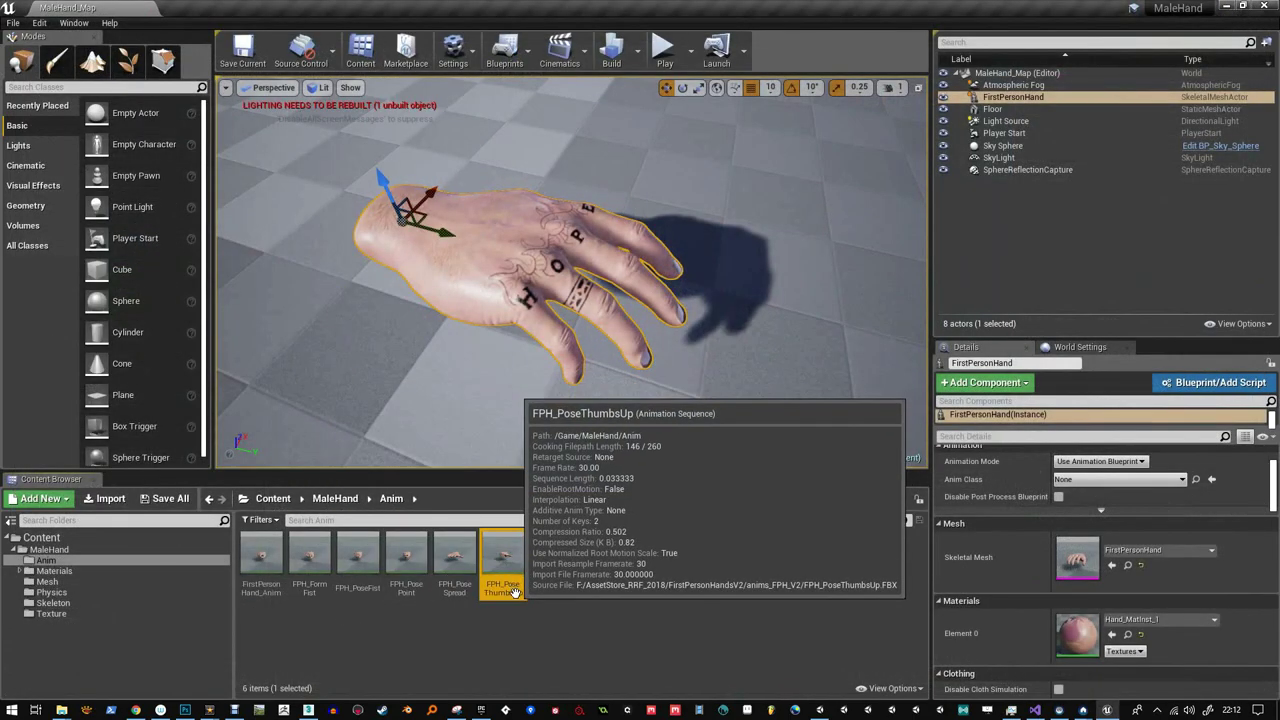
pyautogui.click(308, 710)
# - Set the 3ds Max animation range to Start 87 and End 88, the PoseRockOn frames
pyautogui.keyDown('alt'); pyautogui.moveTo(230, 390); pyautogui.dragTo(210, 358, button='middle'); pyautogui.keyUp('alt')
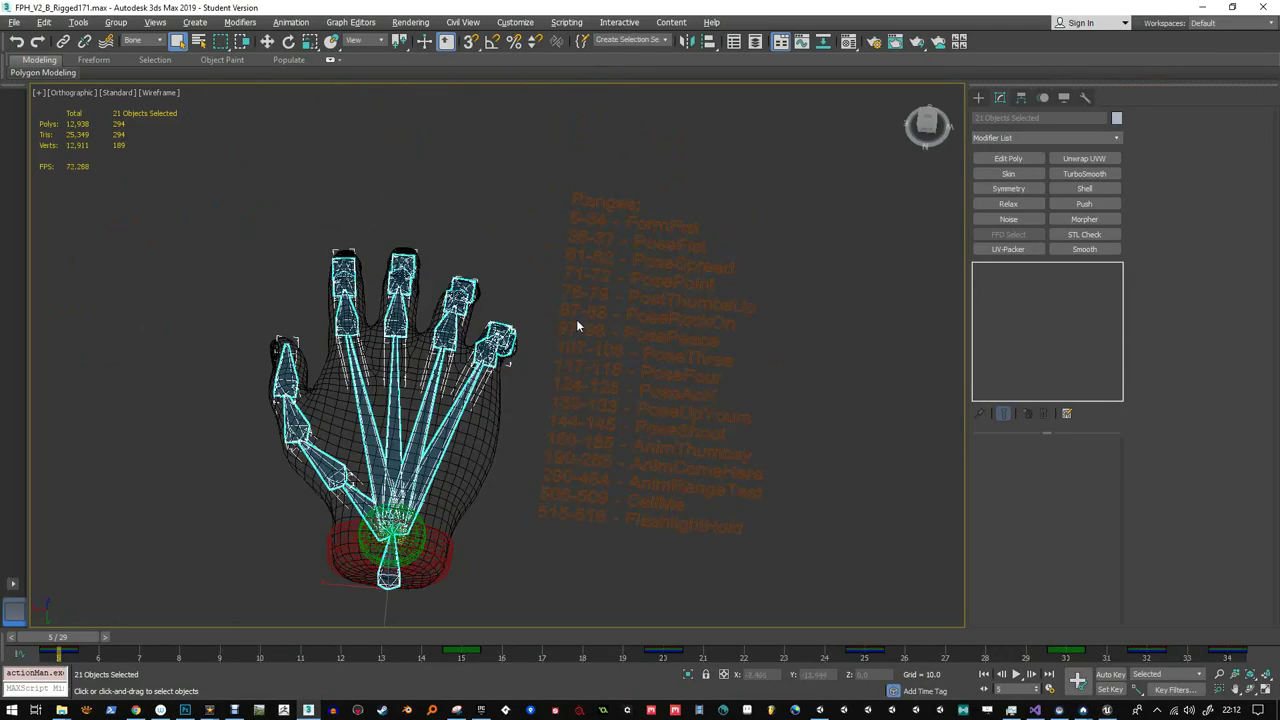
pyautogui.keyDown('alt'); pyautogui.moveTo(683, 325); pyautogui.dragTo(585, 355, button='middle'); pyautogui.keyUp('alt')
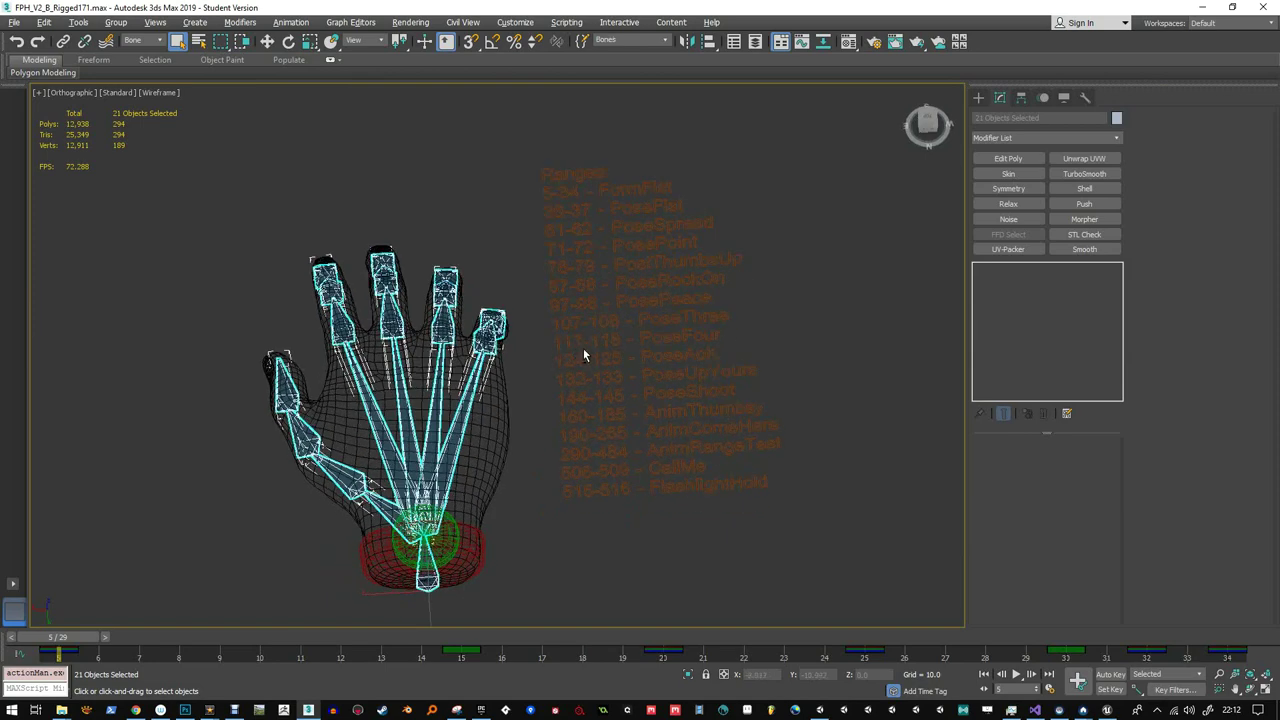
pyautogui.click(1049, 689)
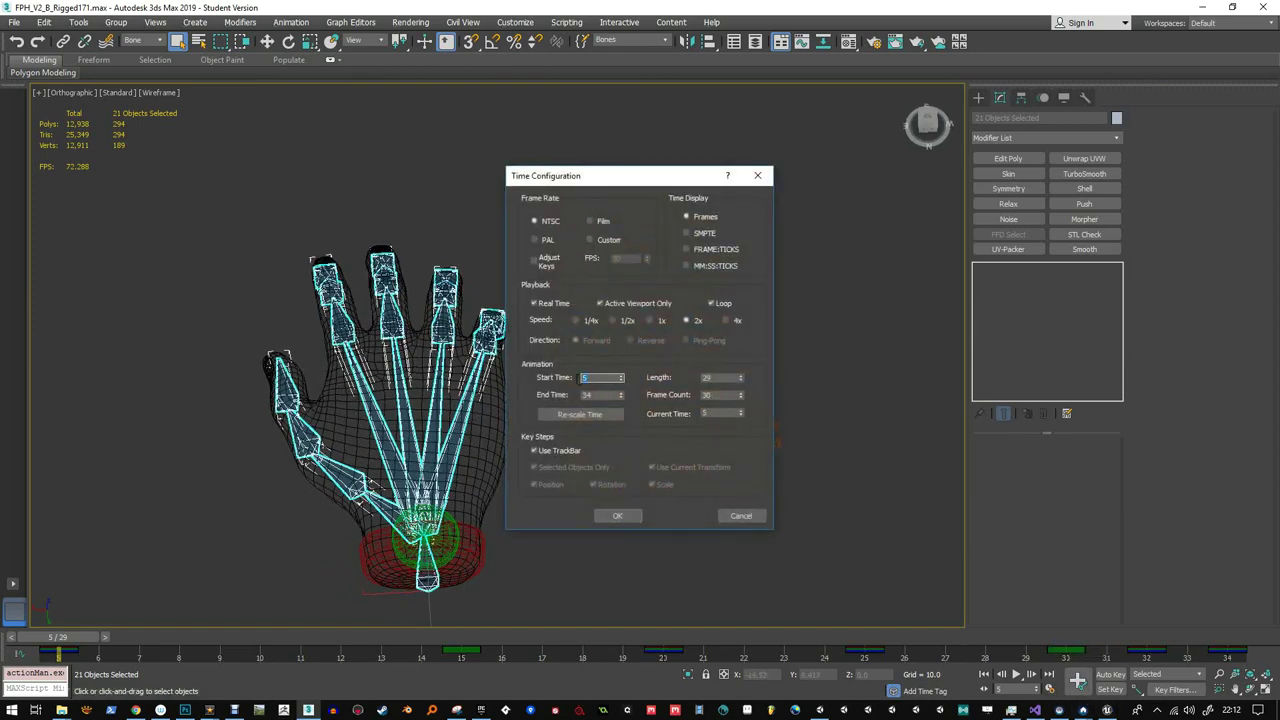
pyautogui.press('Tab')
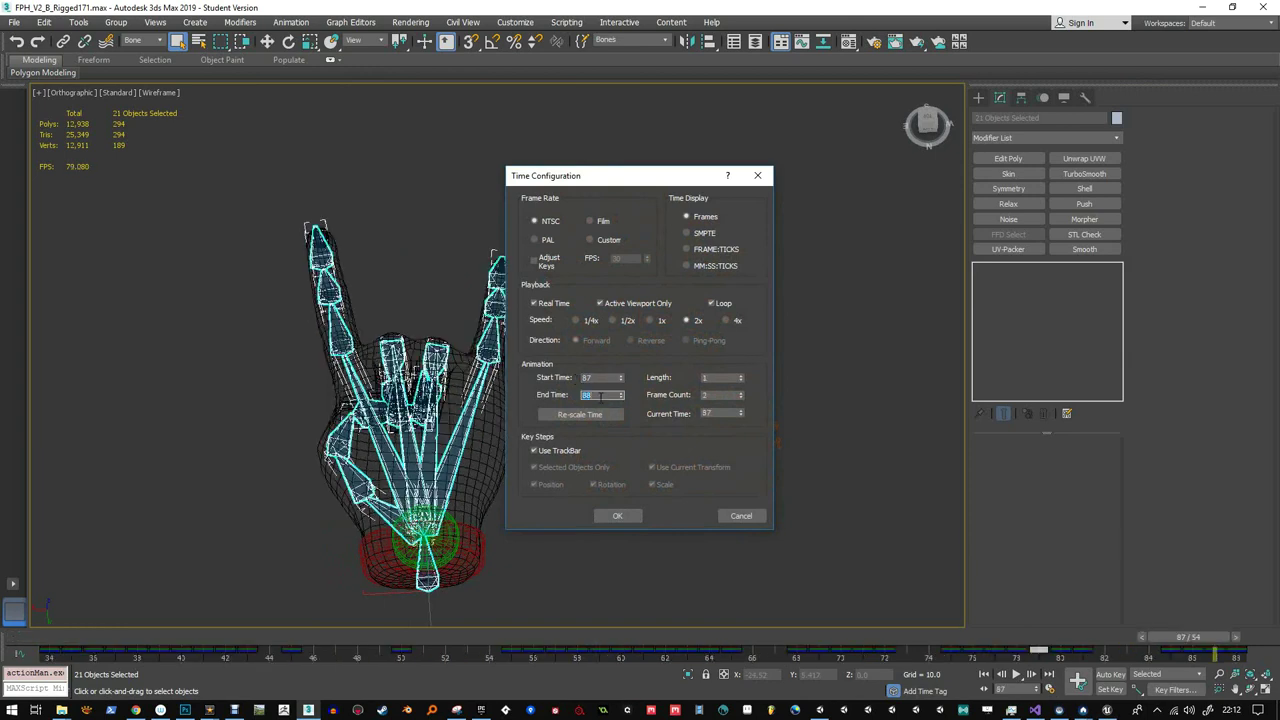
pyautogui.click(617, 515)
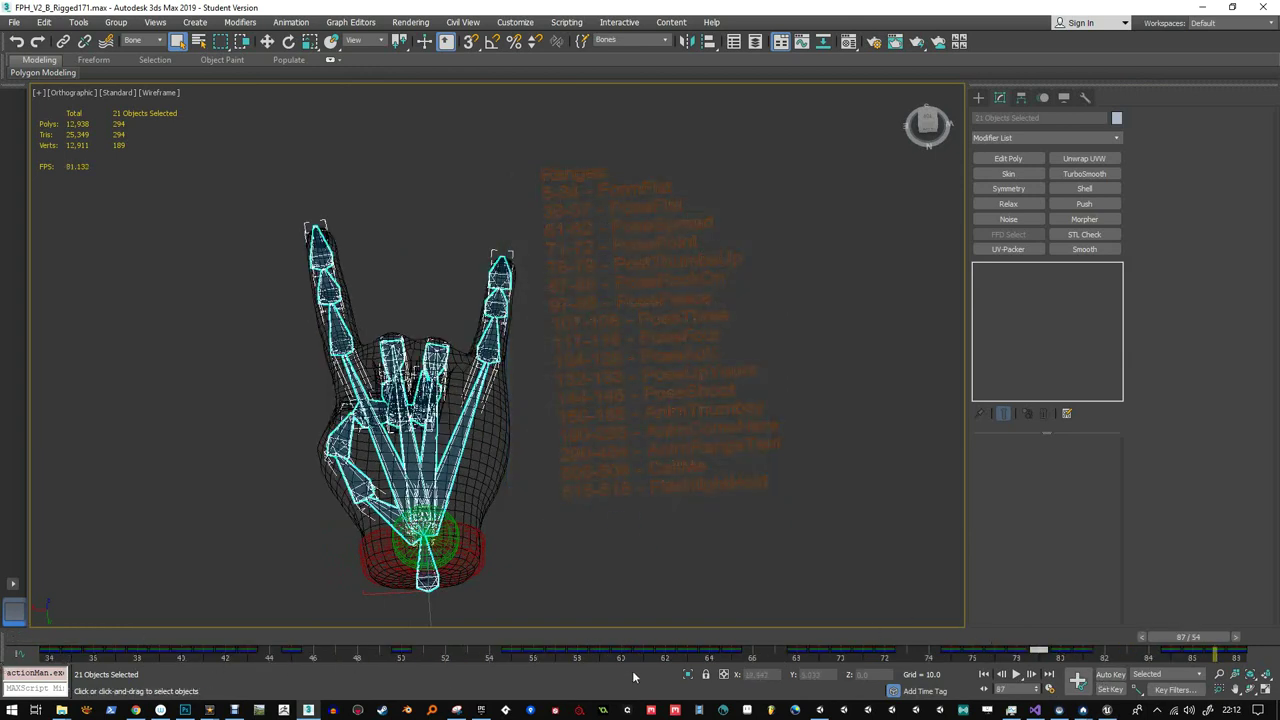
pyautogui.click(1049, 689)
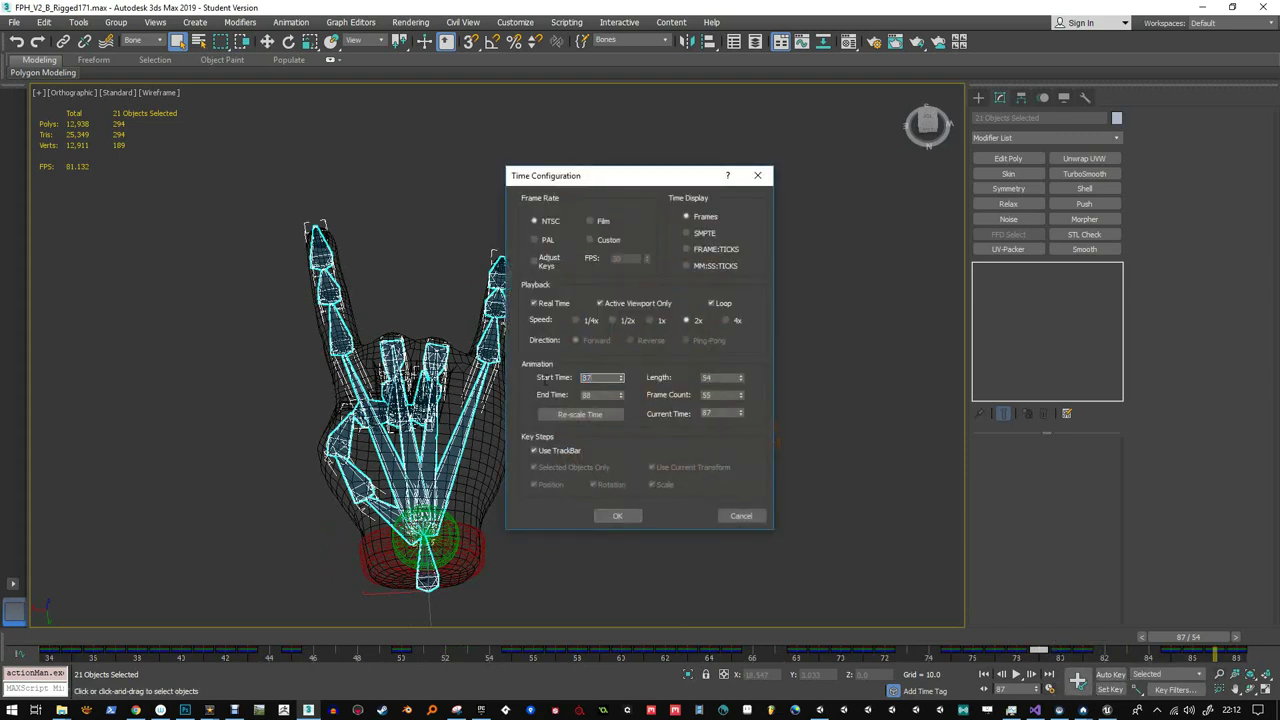
pyautogui.press('Tab')
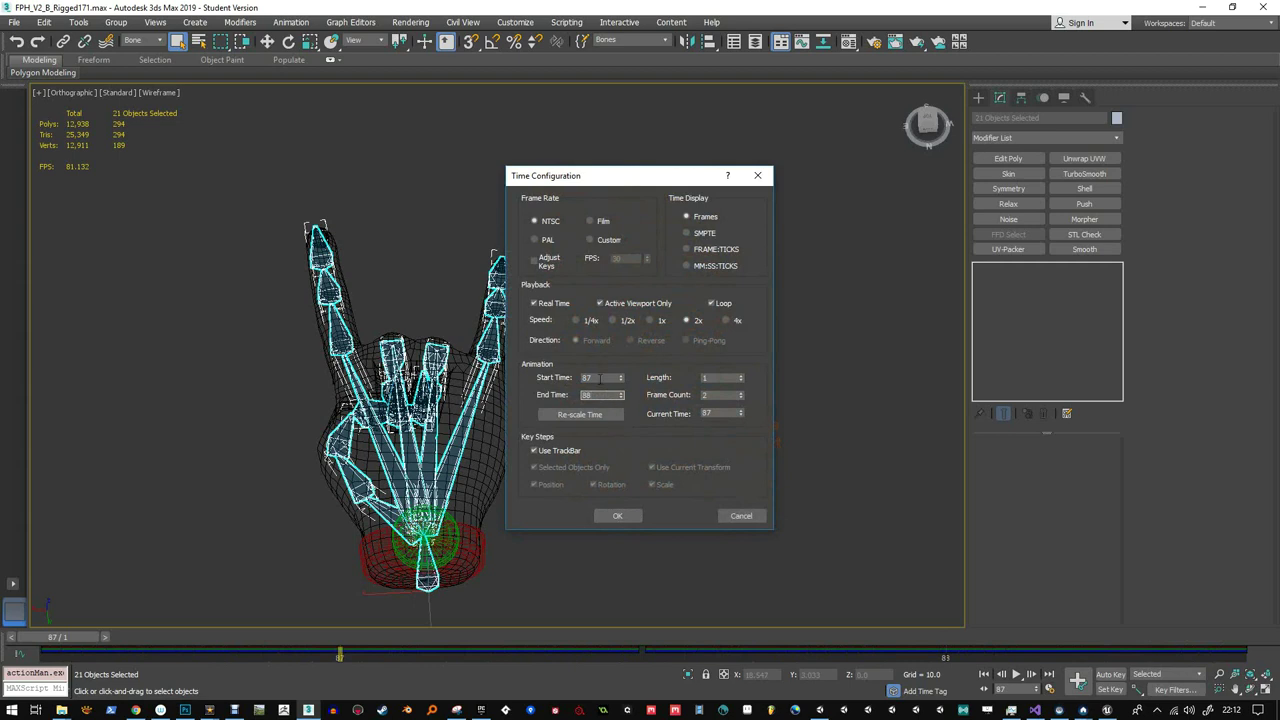
pyautogui.click(620, 516)
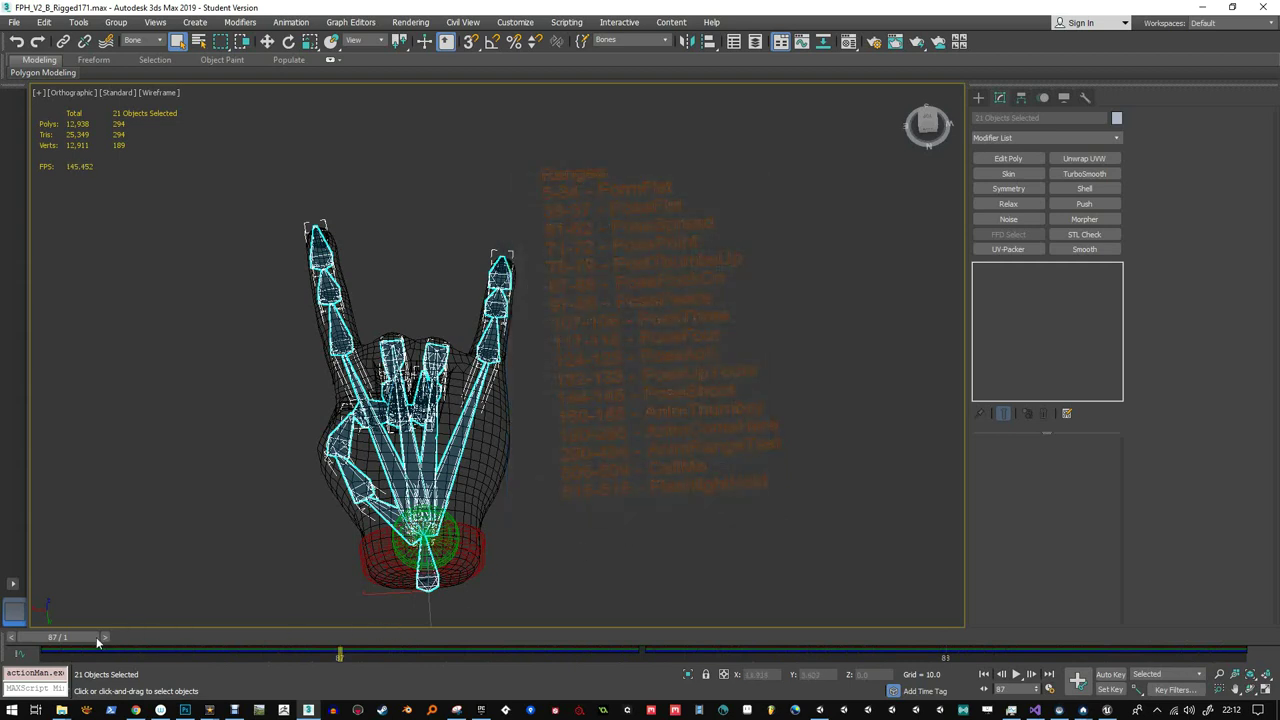
pyautogui.click(97, 640)
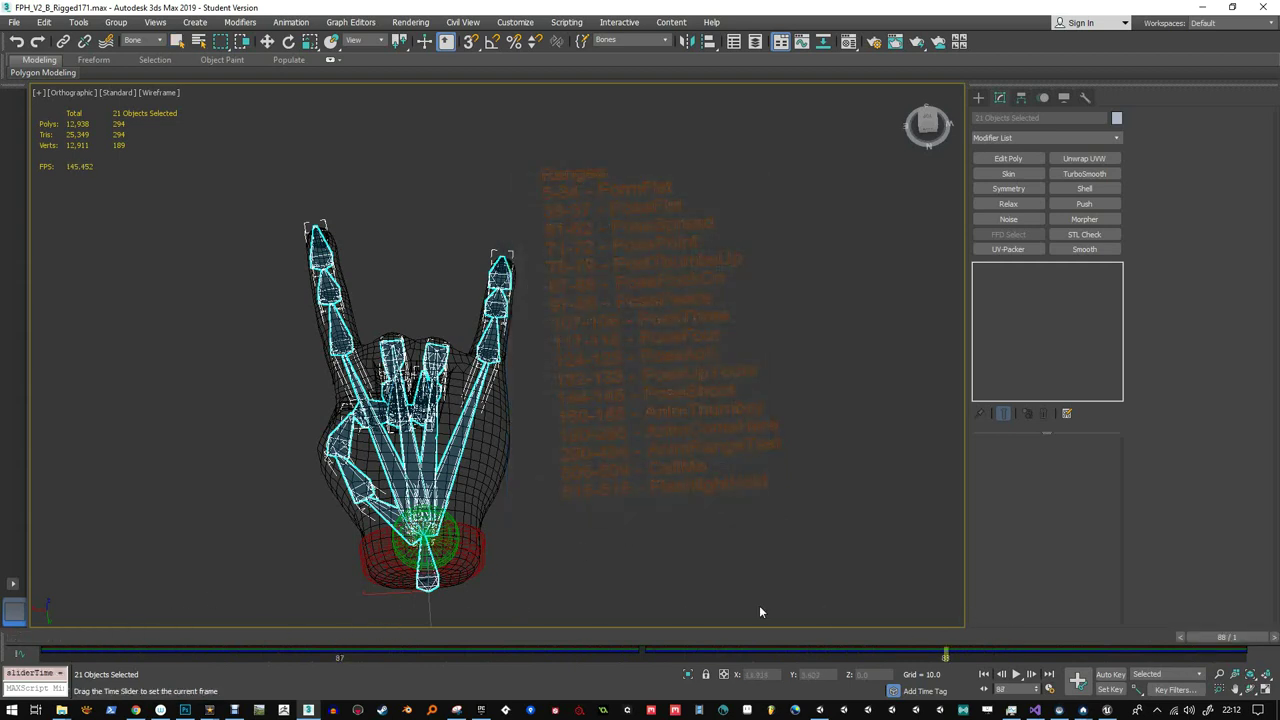
pyautogui.press('q')
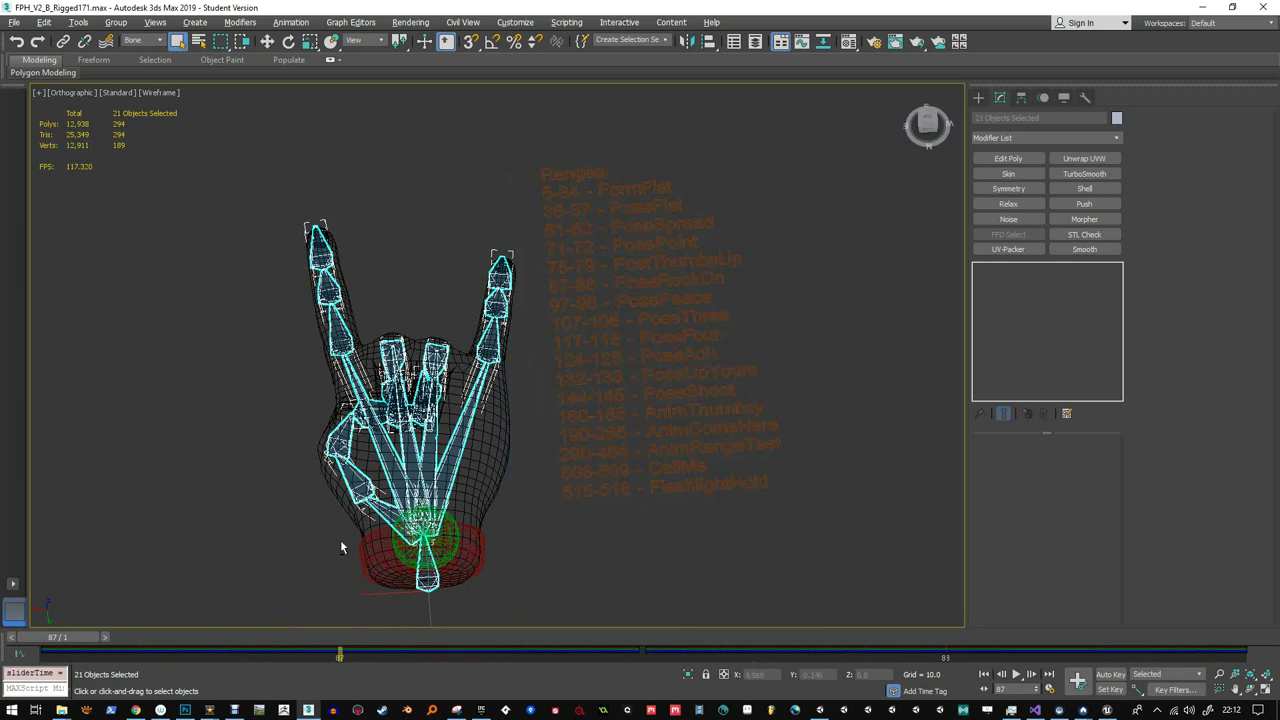
# - Set the selection filter to All, select the hand mesh, and scrub frames 87–88
pyautogui.click(141, 42)
pyautogui.click(140, 50)
pyautogui.keyDown('ctrl'); pyautogui.click(517, 466); pyautogui.keyUp('ctrl')
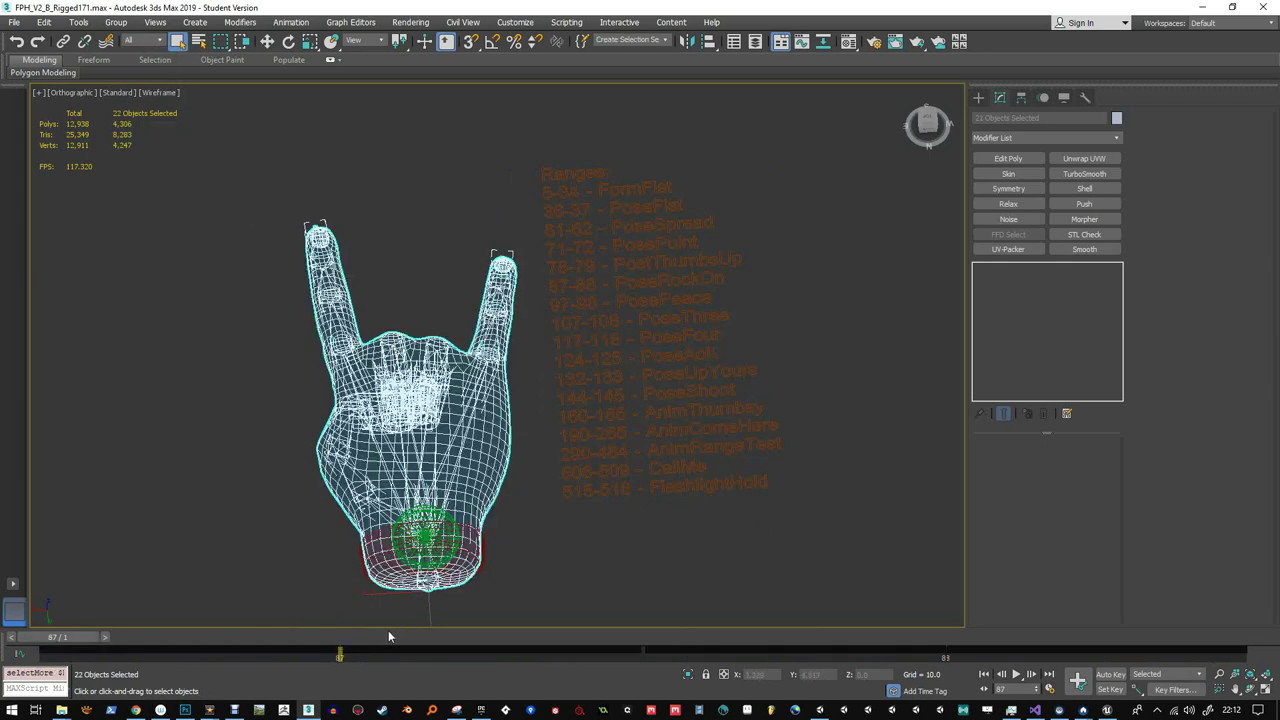
pyautogui.click(105, 637)
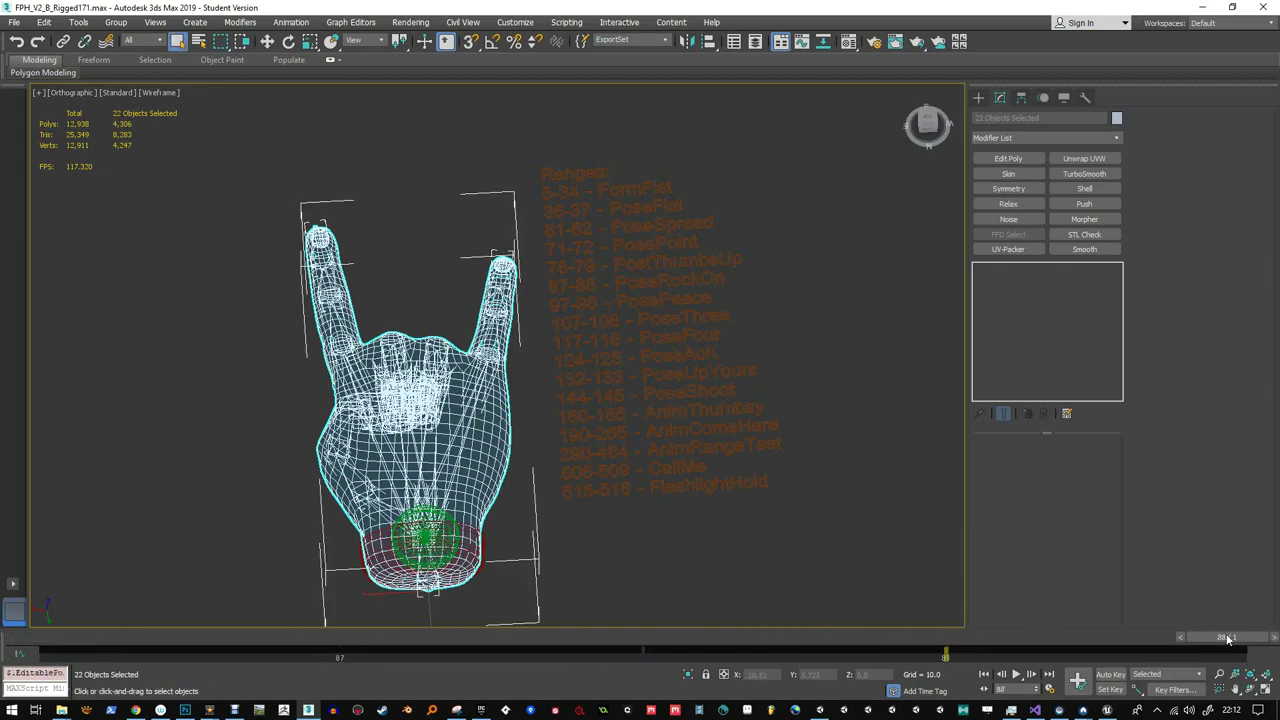
pyautogui.moveTo(1228, 640); pyautogui.dragTo(452, 625)
pyautogui.keyDown('alt'); pyautogui.moveTo(430, 600); pyautogui.dragTo(171, 307, button='middle'); pyautogui.keyUp('alt')
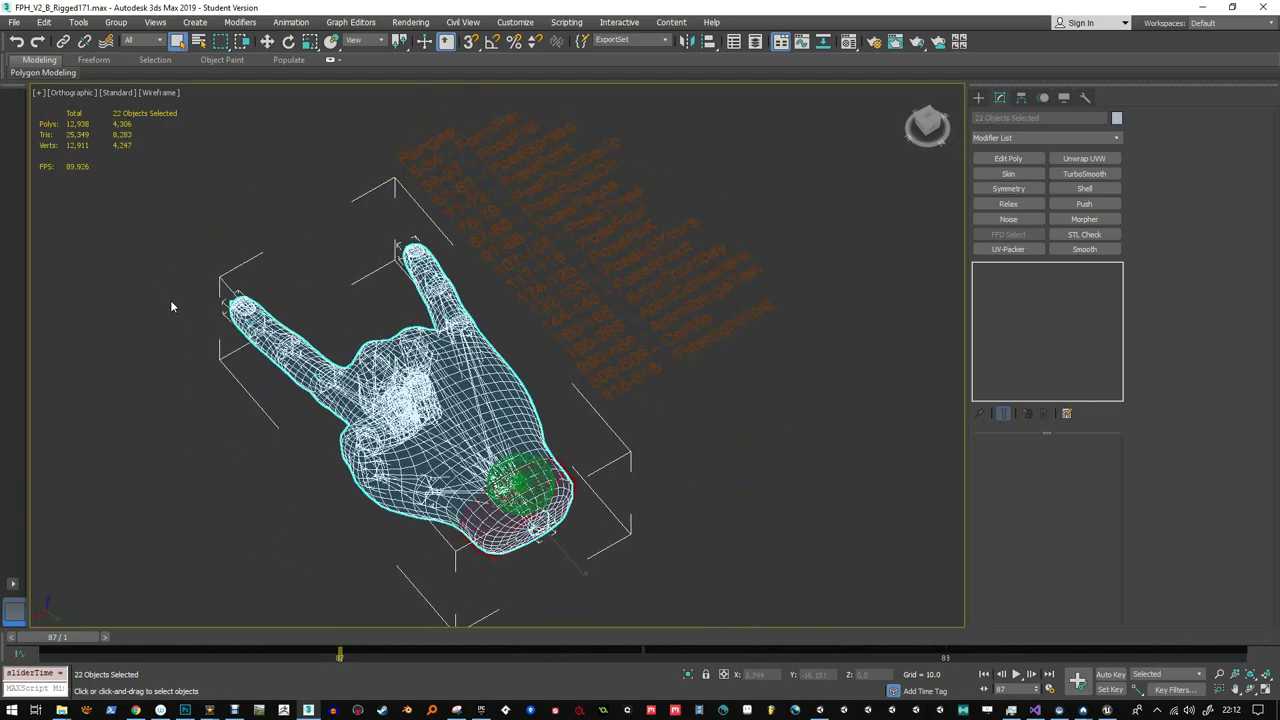
# - Choose the Bones named selection set so the 21 hand bones are selected
pyautogui.click(14, 22)
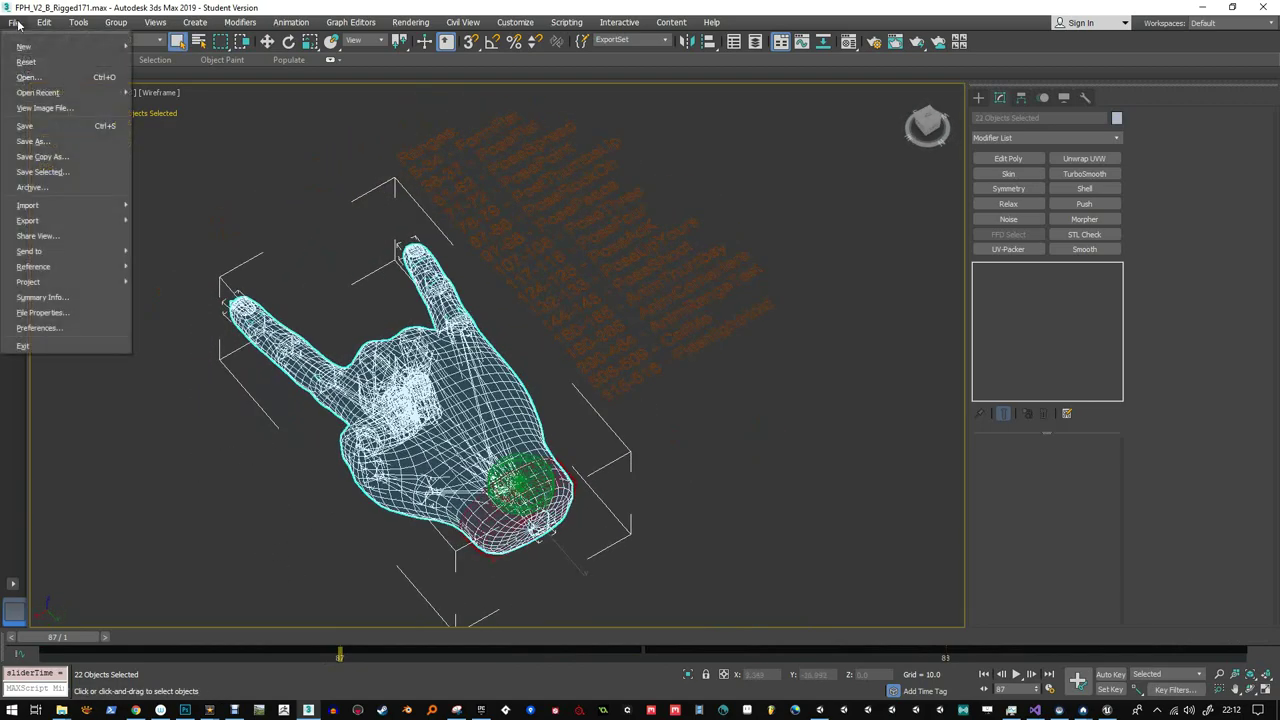
pyautogui.click(16, 22)
pyautogui.click(662, 42)
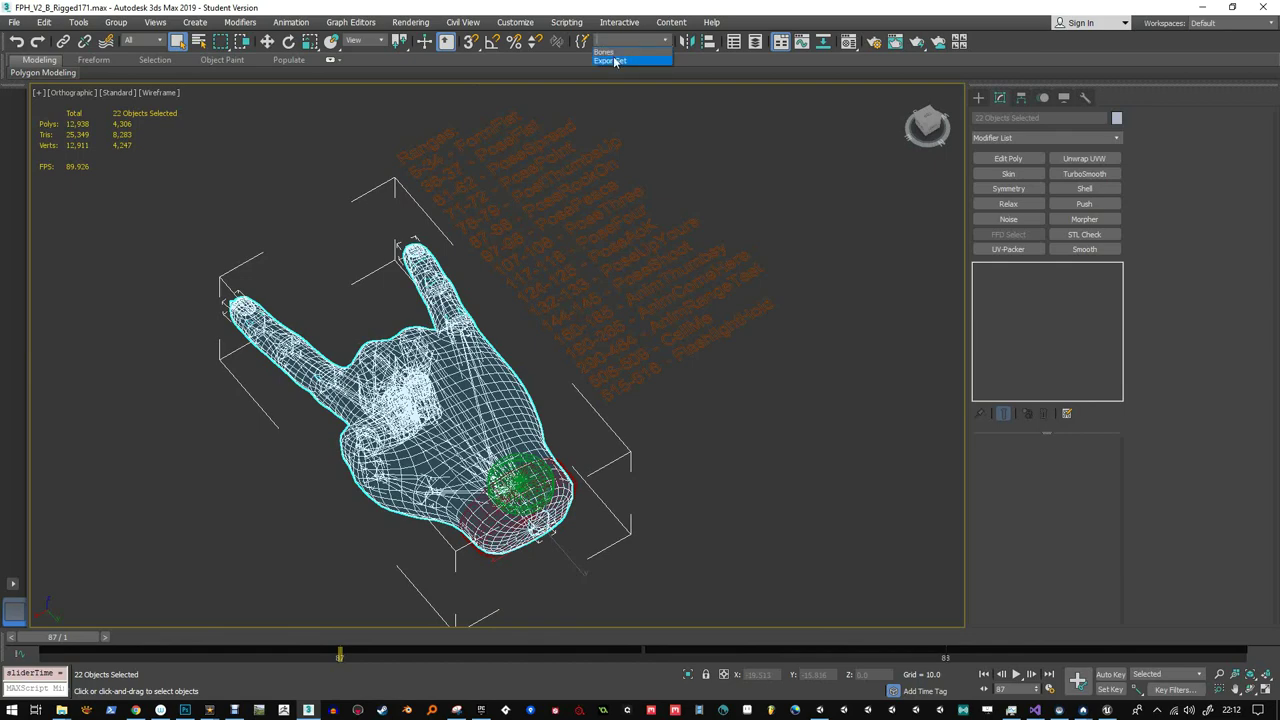
pyautogui.click(614, 51)
pyautogui.click(14, 22)
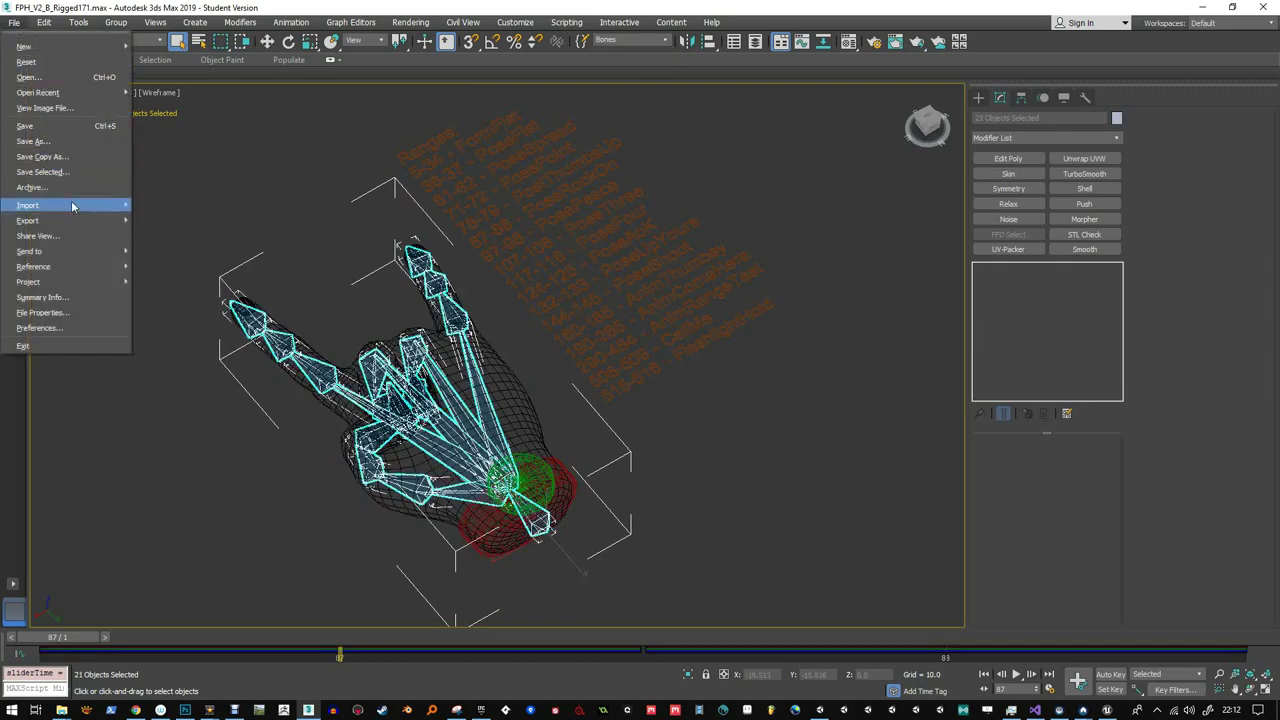
# - Export the selected bones as FPH_PoseRockOn.FBX with Bake Animation over frames 87–88
pyautogui.moveTo(82, 218)
pyautogui.click(172, 246)
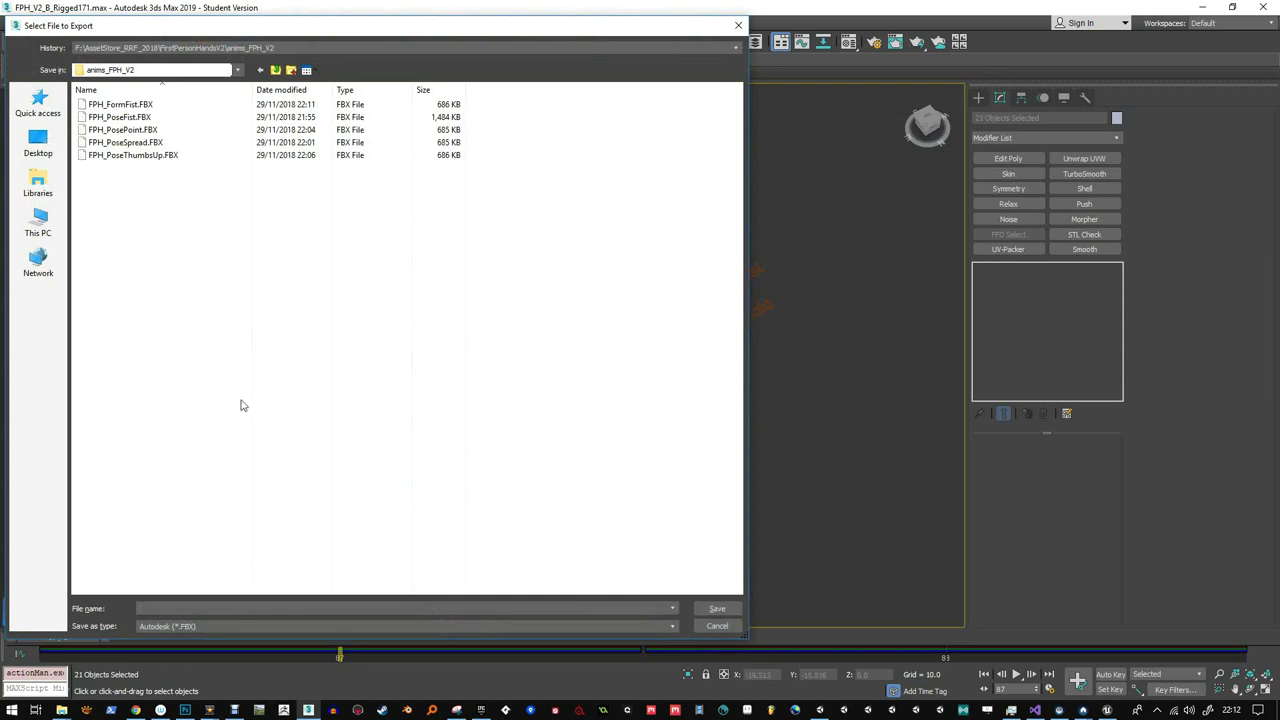
pyautogui.write('FPH')
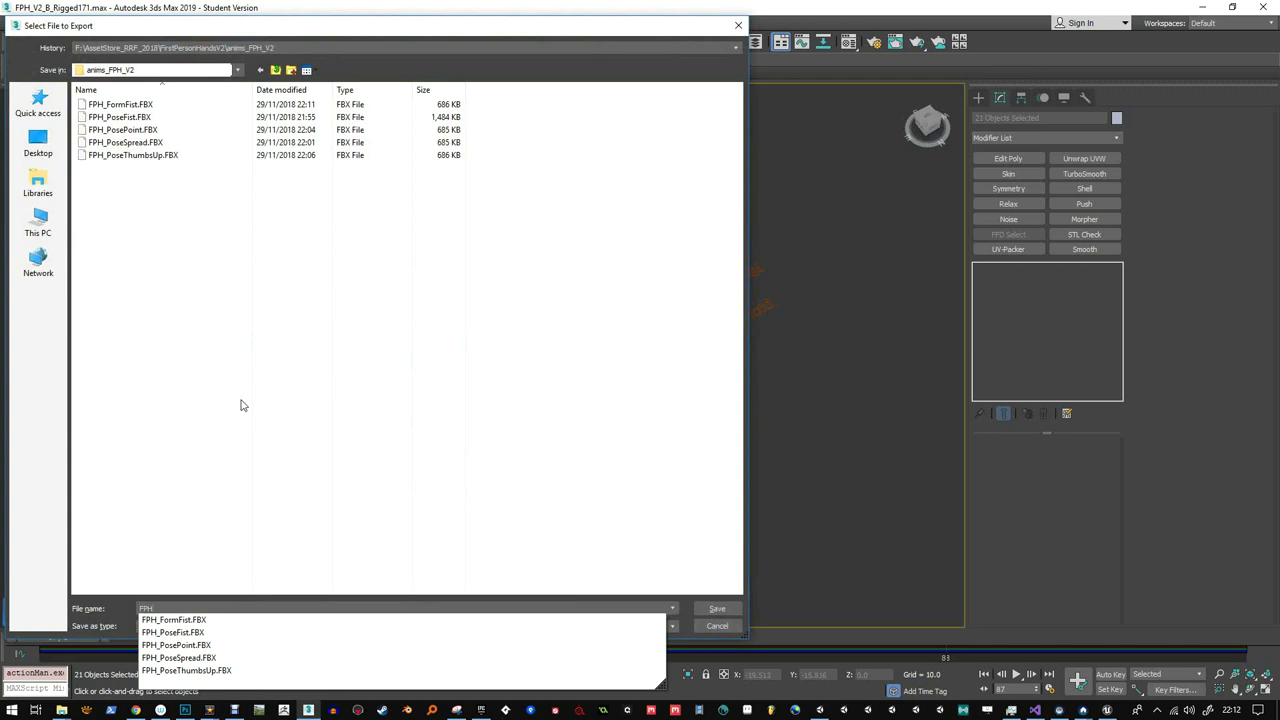
pyautogui.write('_Pos')
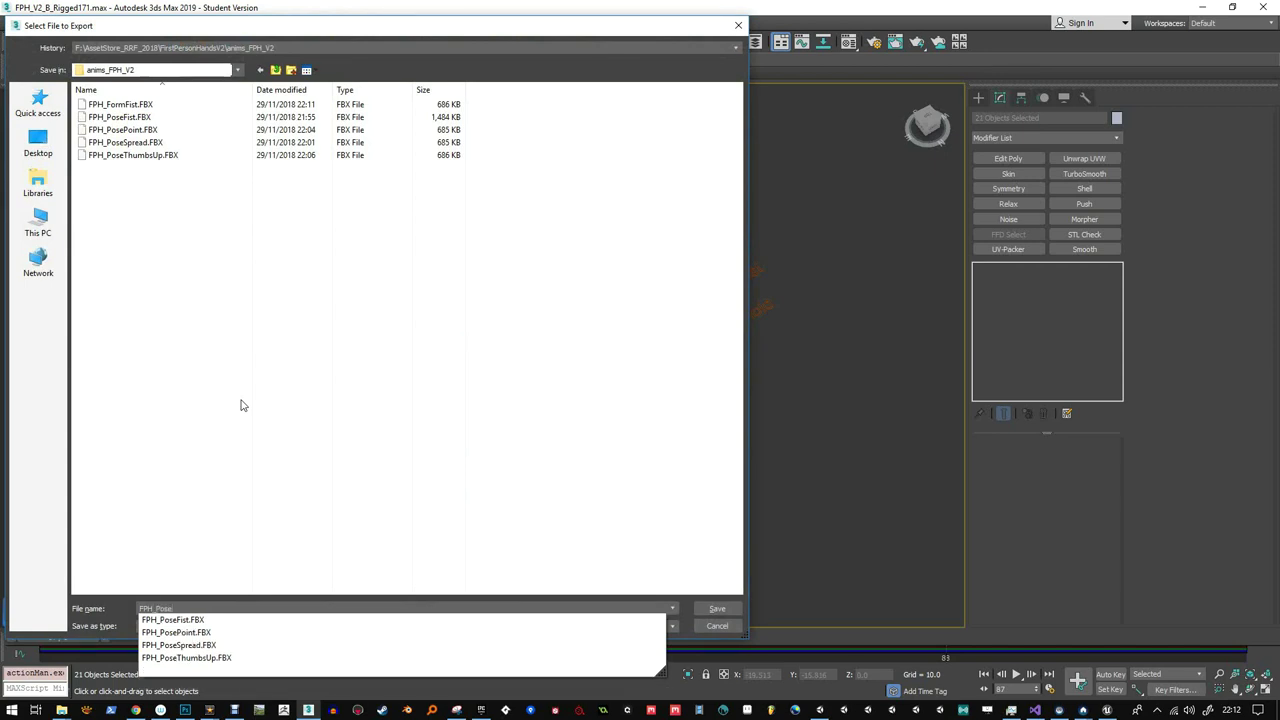
pyautogui.write('eRockOn')
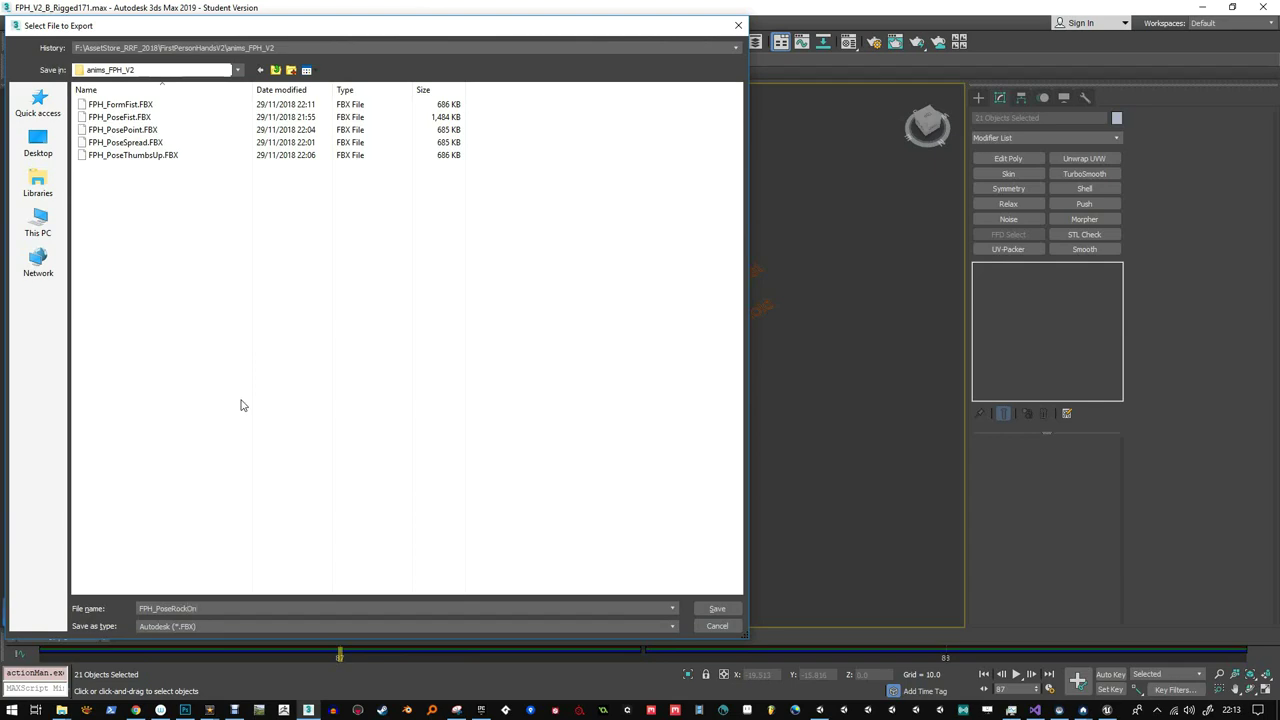
pyautogui.click(720, 609)
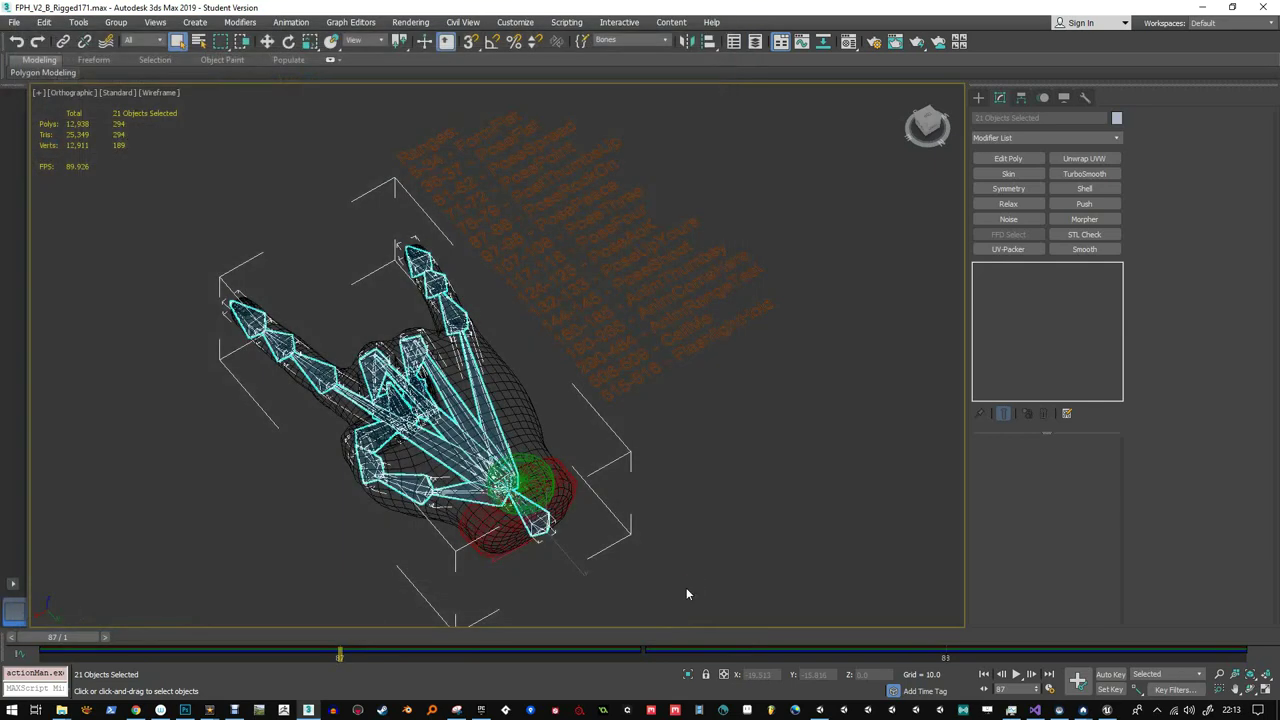
pyautogui.scroll(-2, 676, 305)
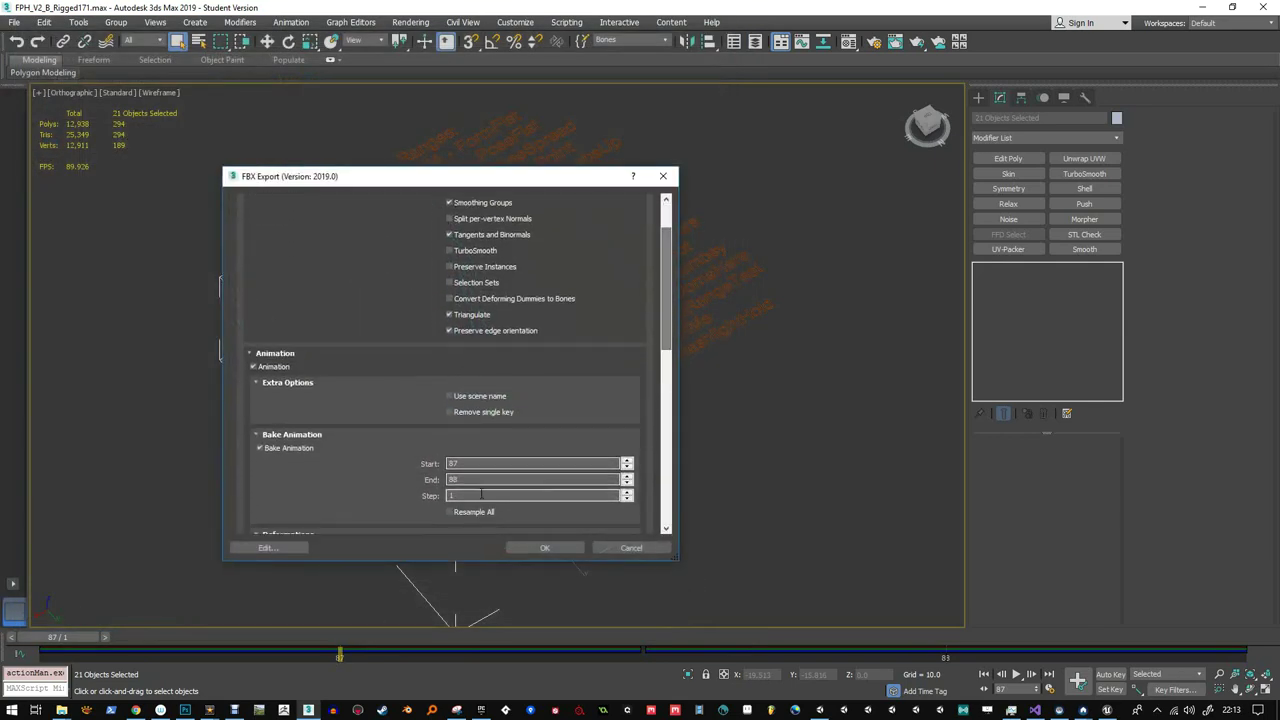
pyautogui.click(544, 547)
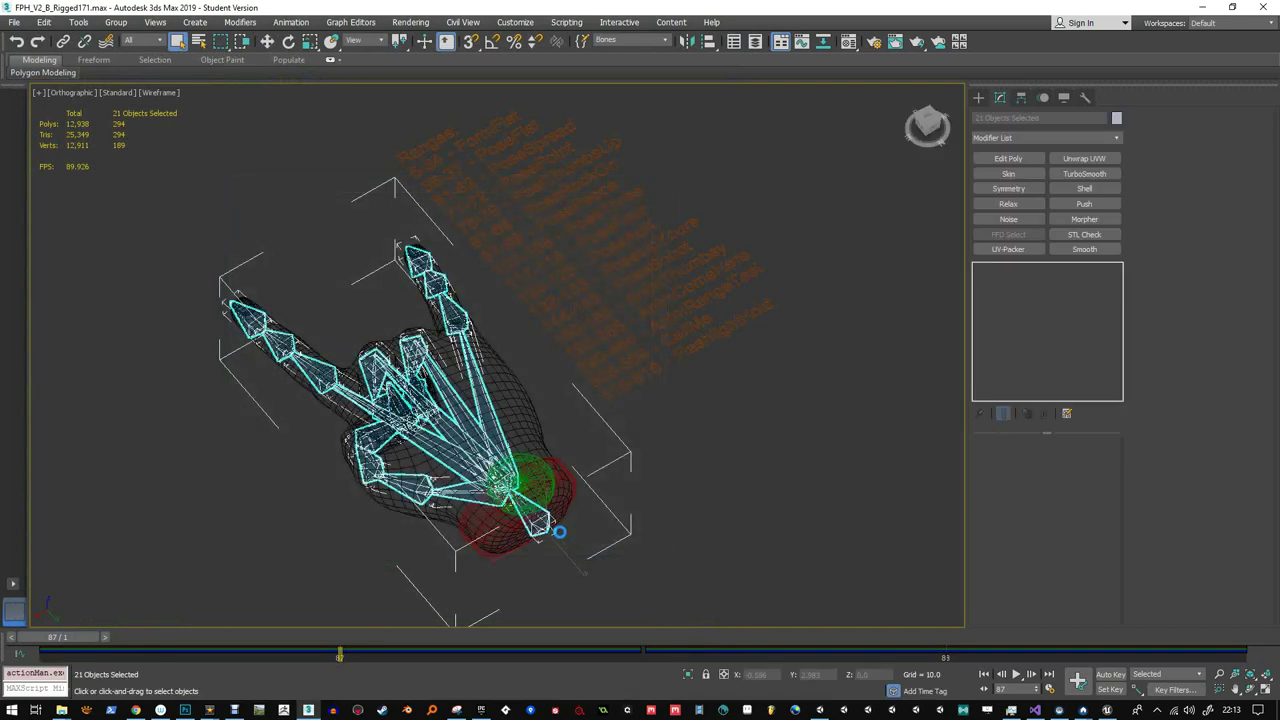
pyautogui.click(1106, 710)
# - Import FPH_PoseRockOn.FBX into /Game/MaleHand/Anim using FirstPersonHand_Skeleton
pyautogui.rightClick(583, 544)
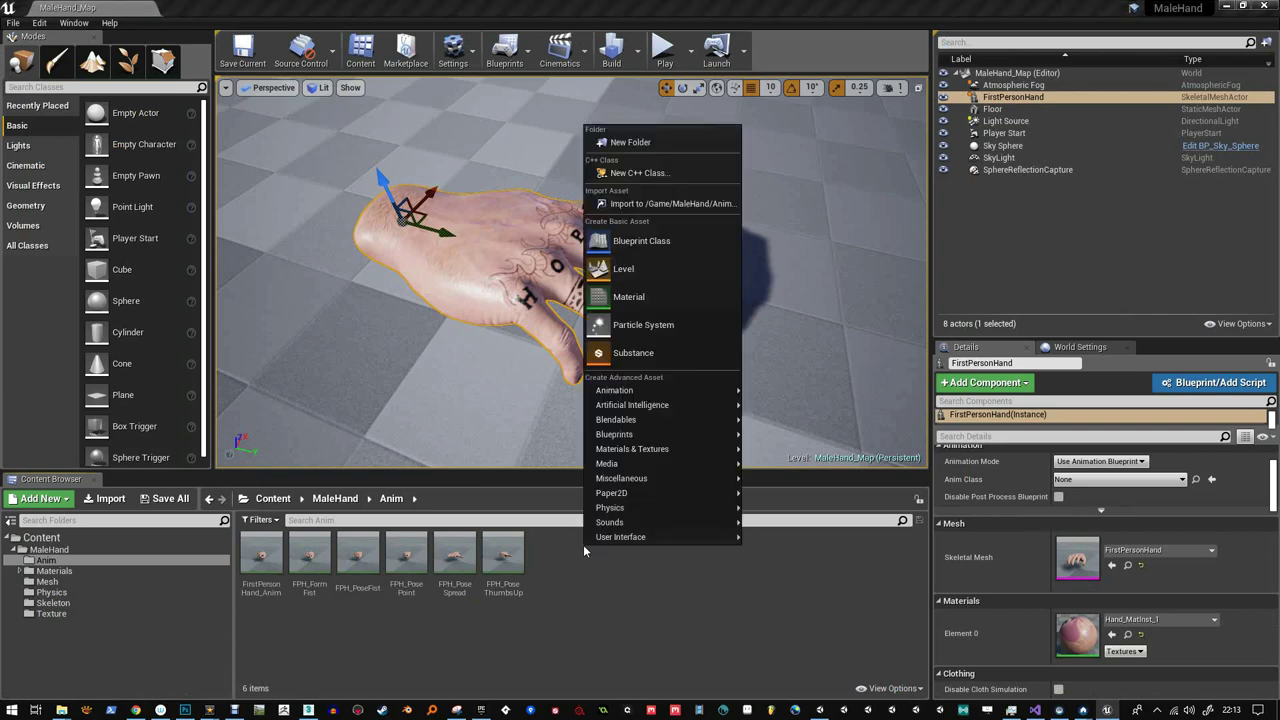
pyautogui.click(646, 204)
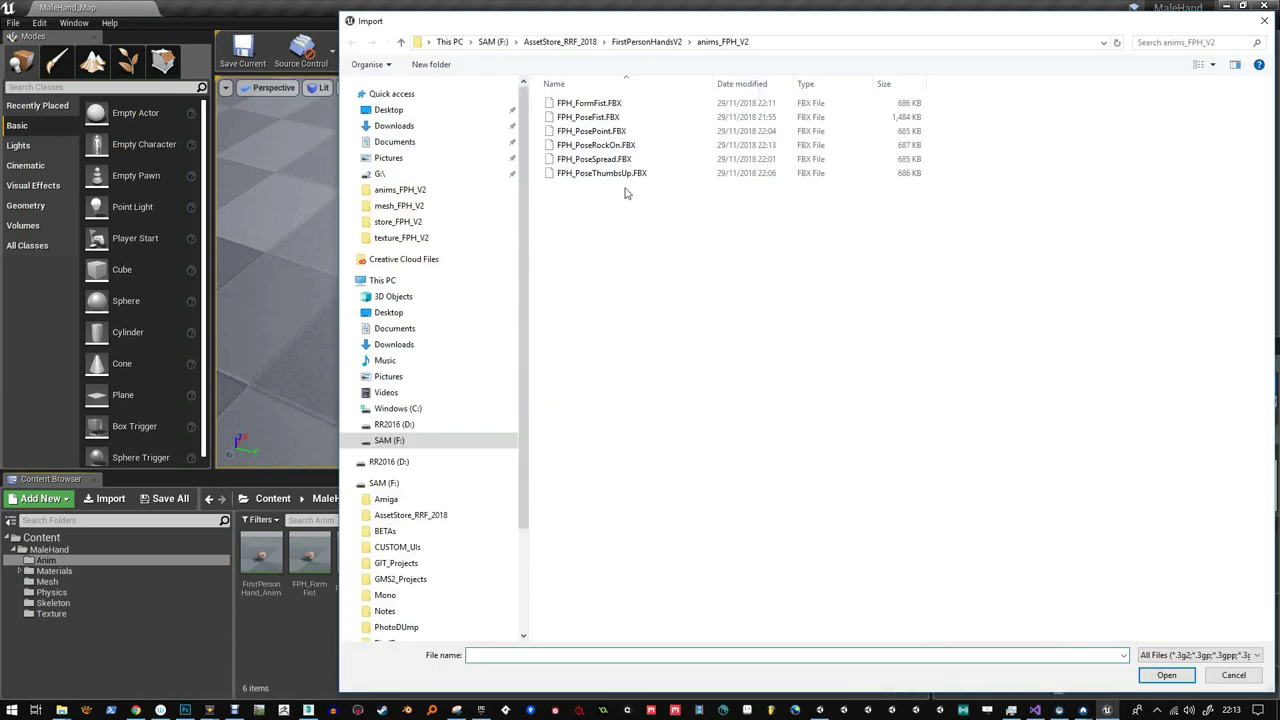
pyautogui.doubleClick(612, 145)
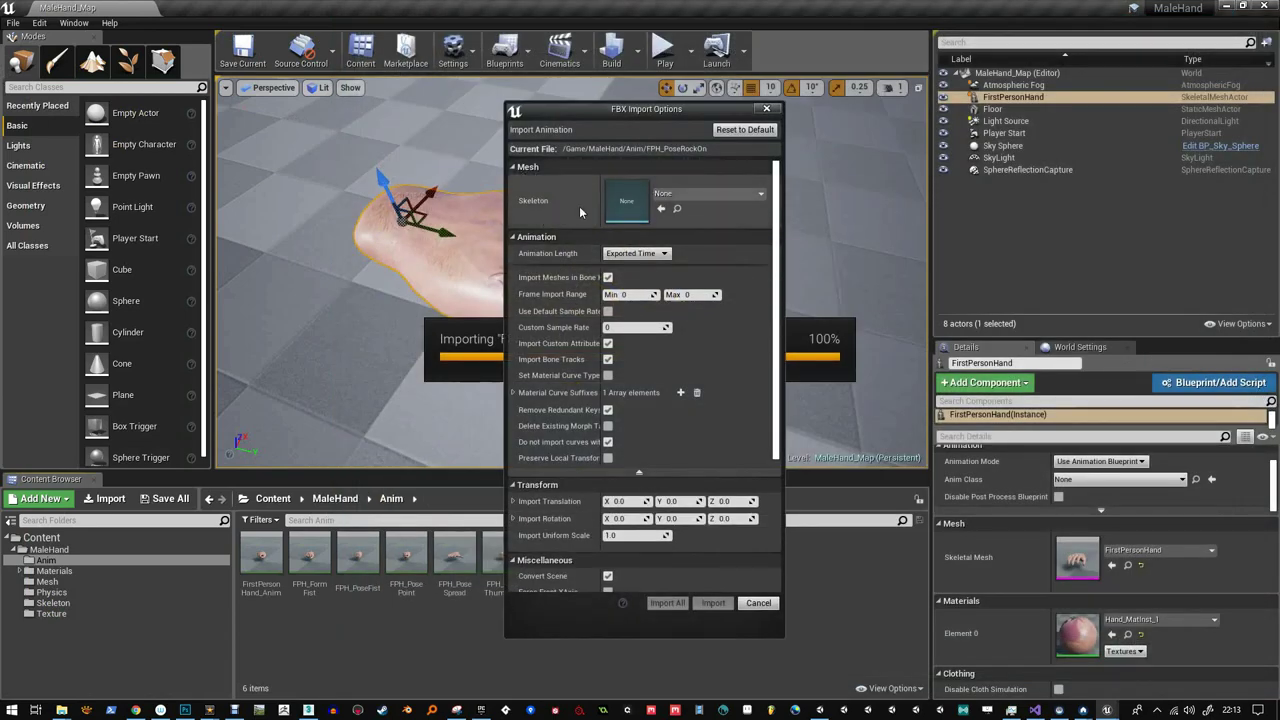
pyautogui.click(708, 193)
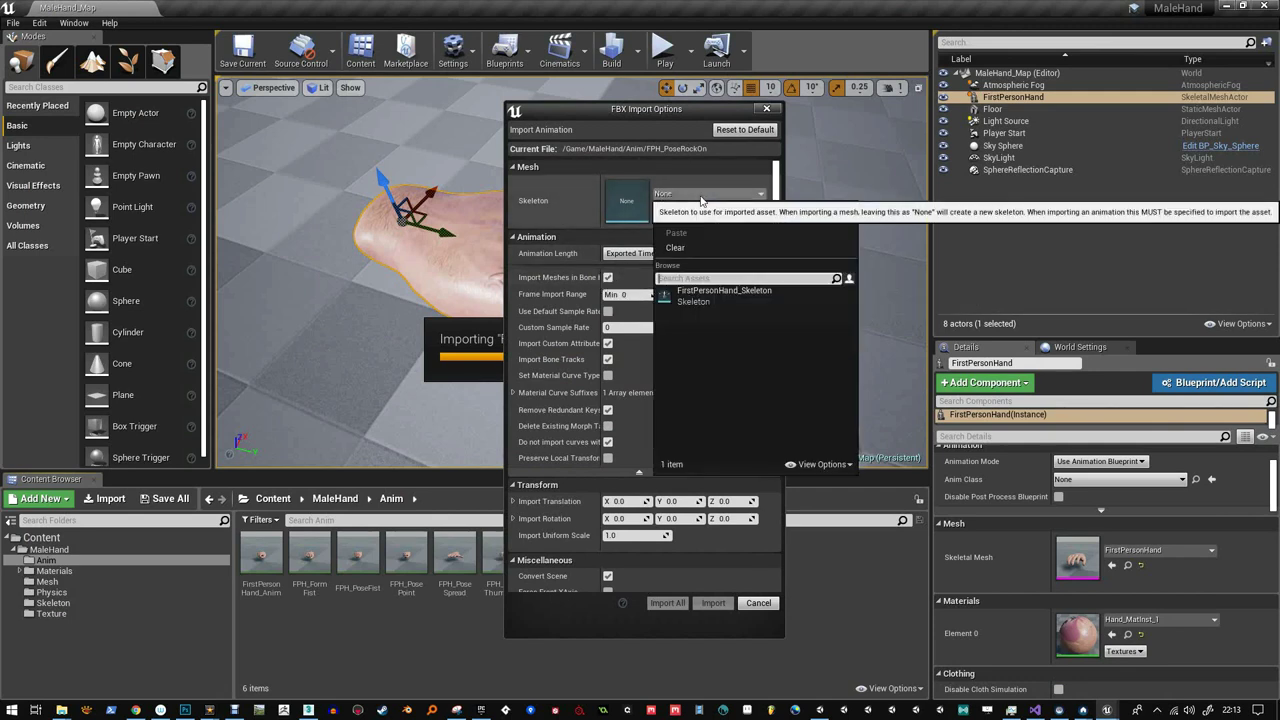
pyautogui.click(688, 287)
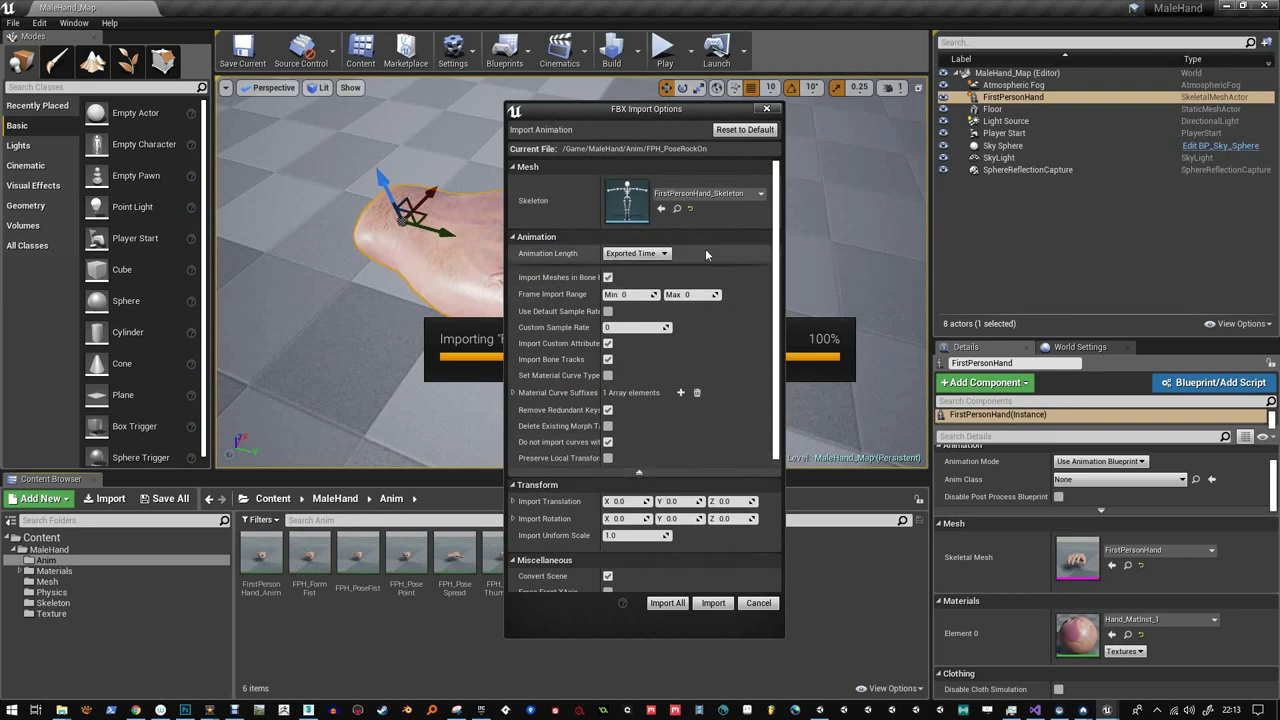
pyautogui.click(713, 603)
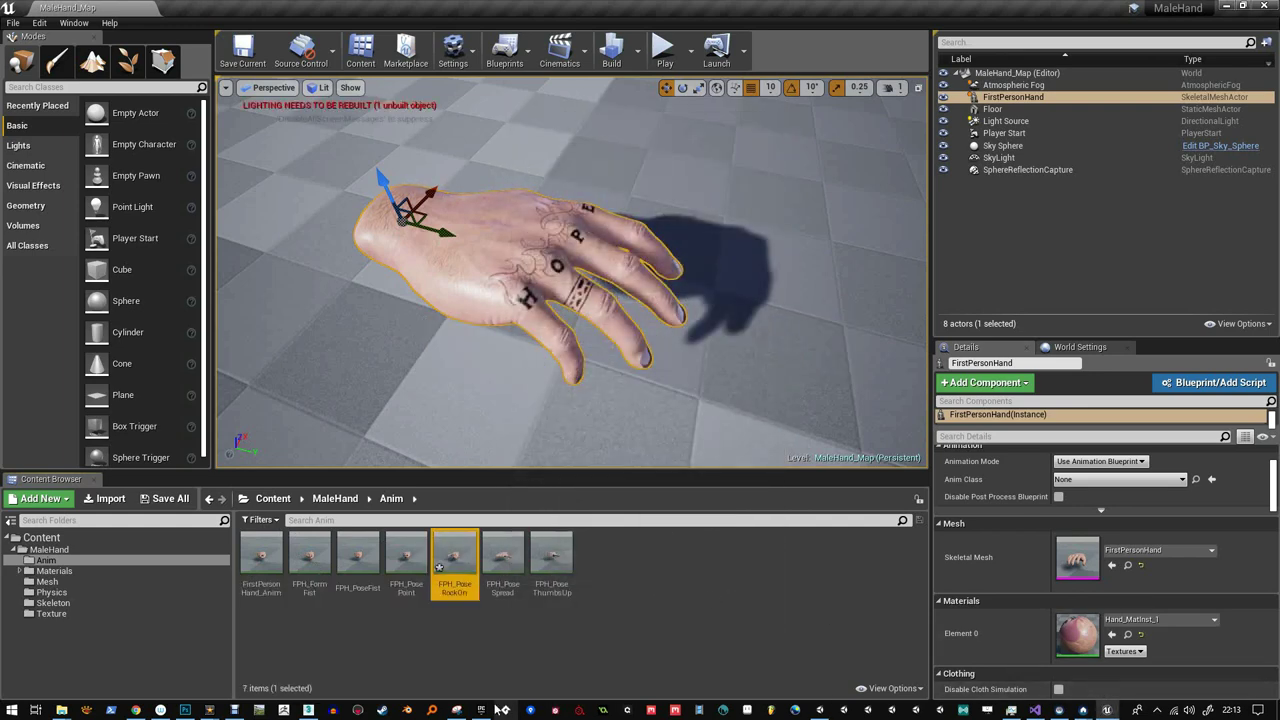
# - Return to 3ds Max, orbit to face the hand, and select the Ranges text object
pyautogui.click(483, 711)
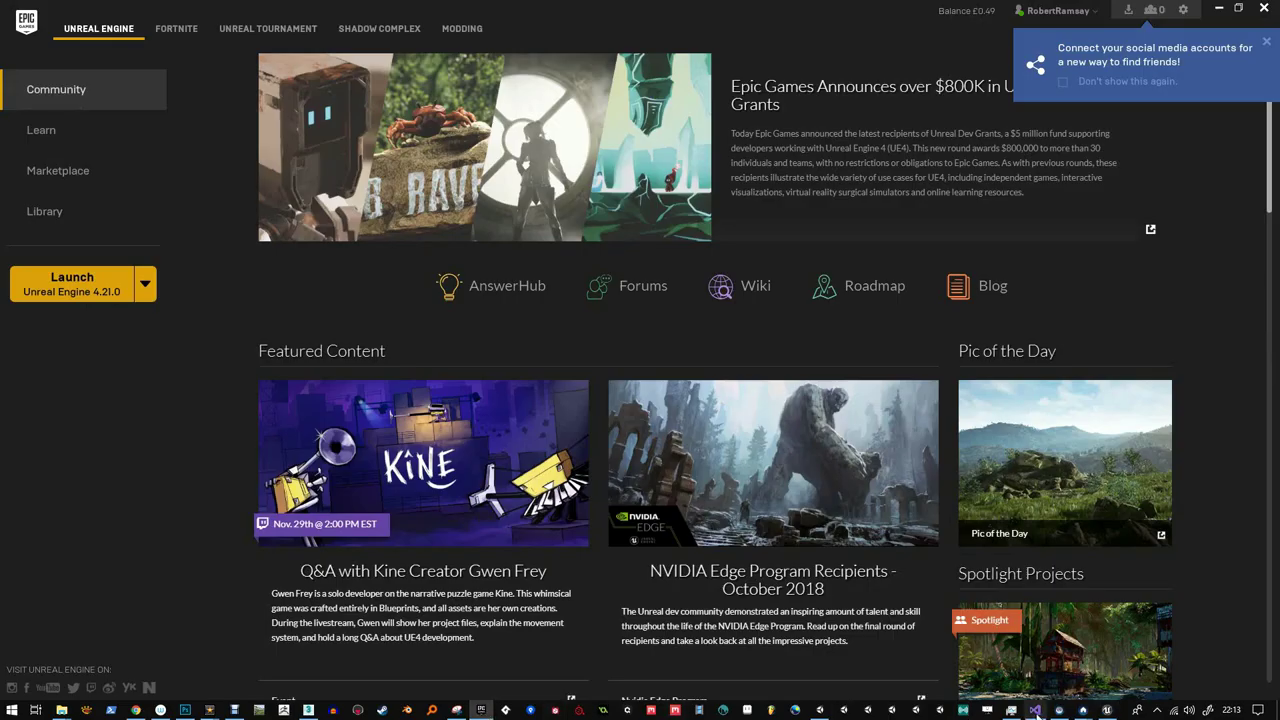
pyautogui.click(308, 710)
pyautogui.keyDown('alt'); pyautogui.moveTo(600, 300); pyautogui.dragTo(658, 350, button='middle'); pyautogui.keyUp('alt')
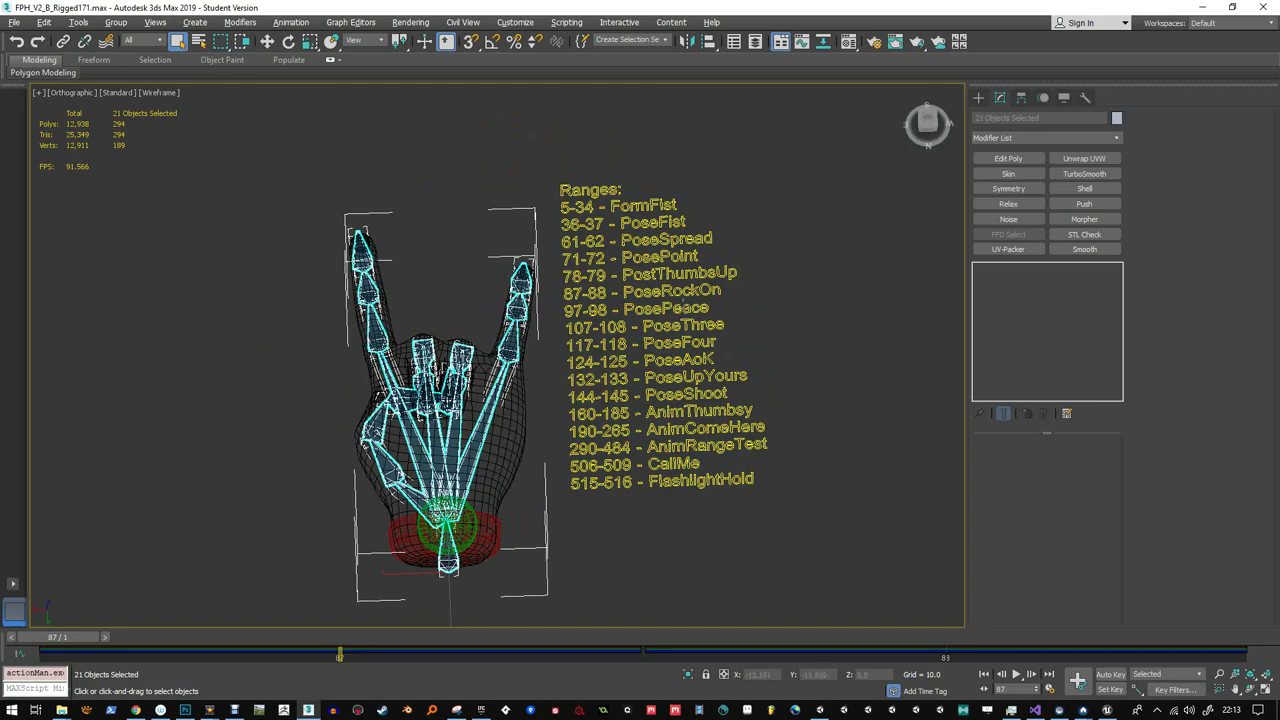
pyautogui.click(680, 310)
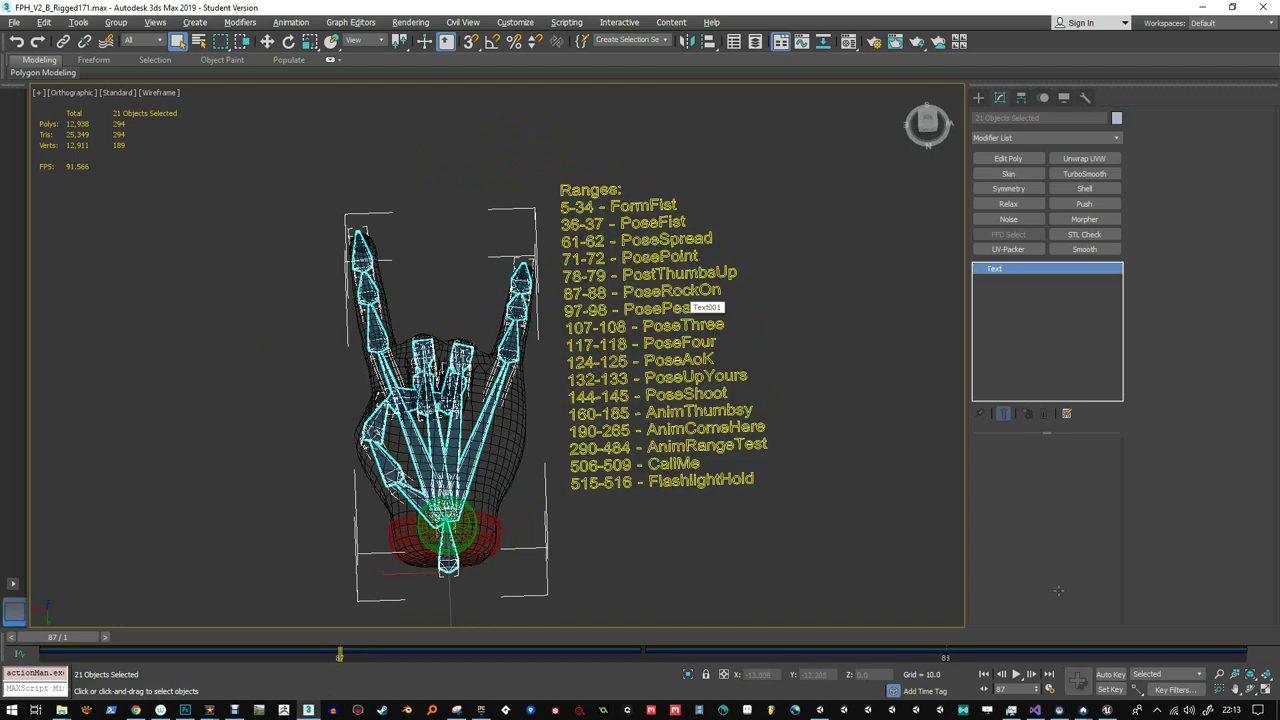
# - Set the animation range to Start Time 97 and End Time 98 for PosePeace
pyautogui.click(1050, 689)
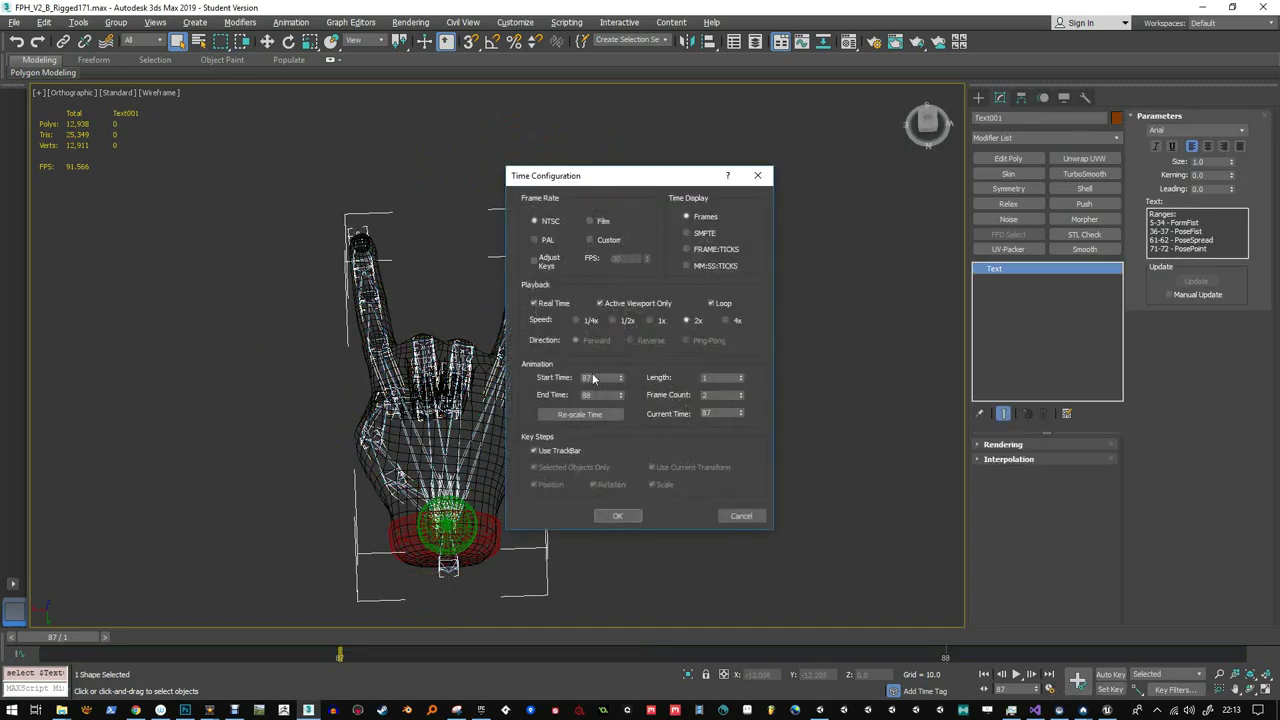
pyautogui.write('97')
pyautogui.press('Tab')
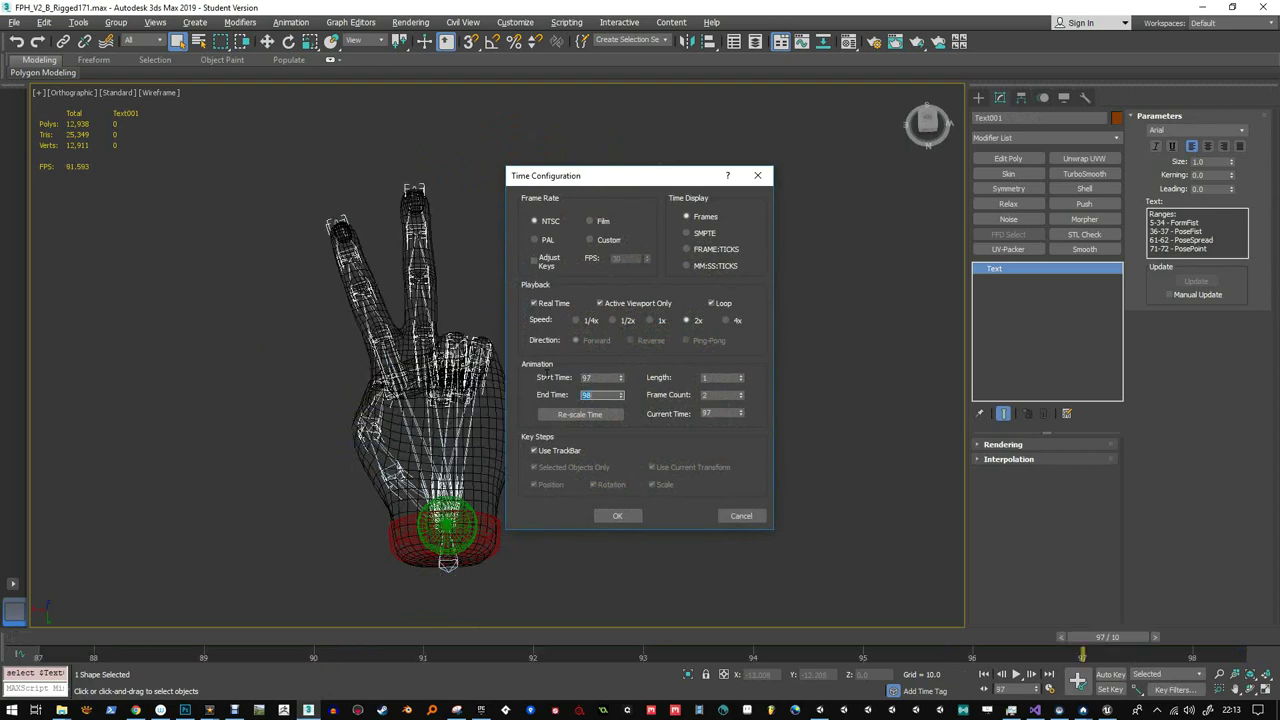
pyautogui.click(619, 515)
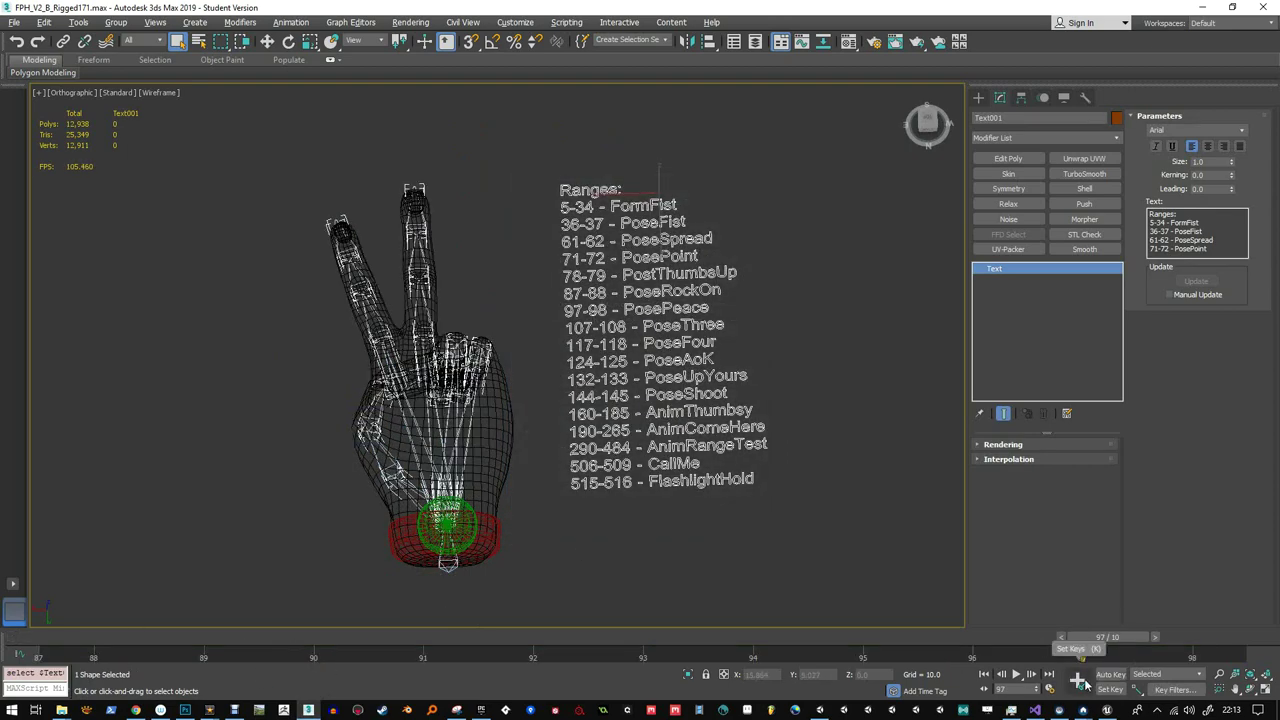
pyautogui.click(1050, 689)
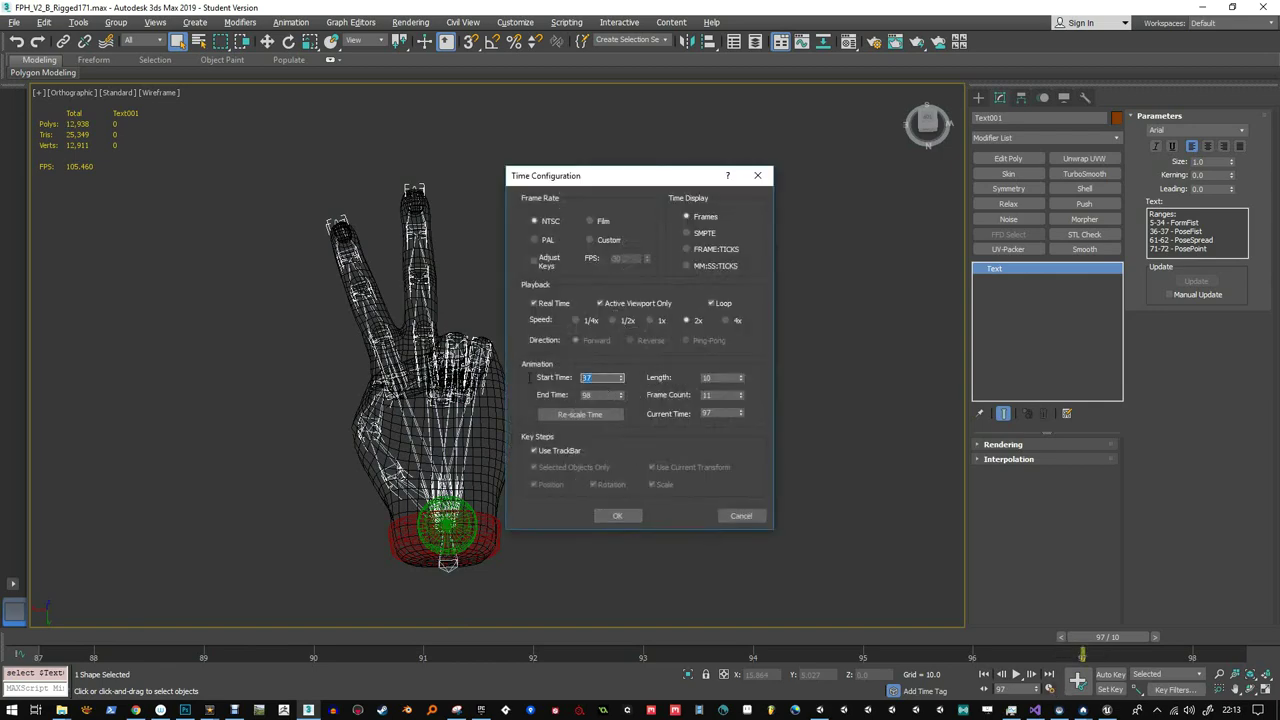
pyautogui.press('Return')
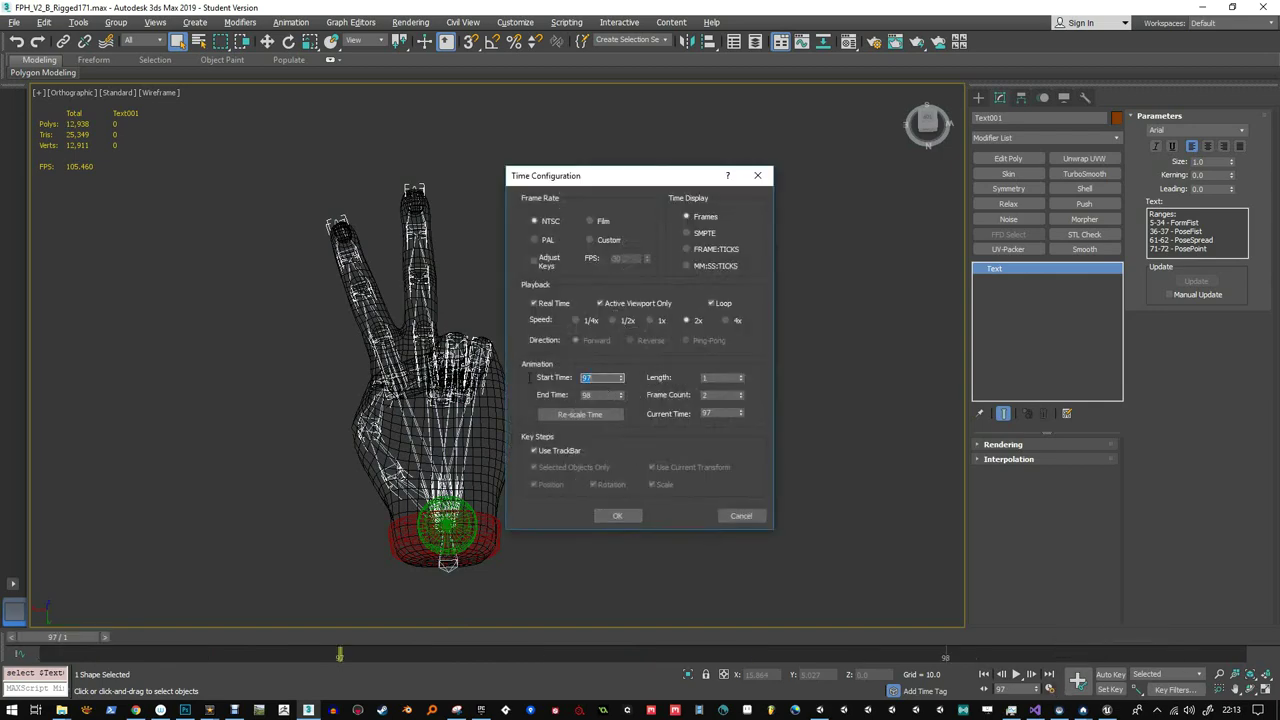
pyautogui.click(618, 516)
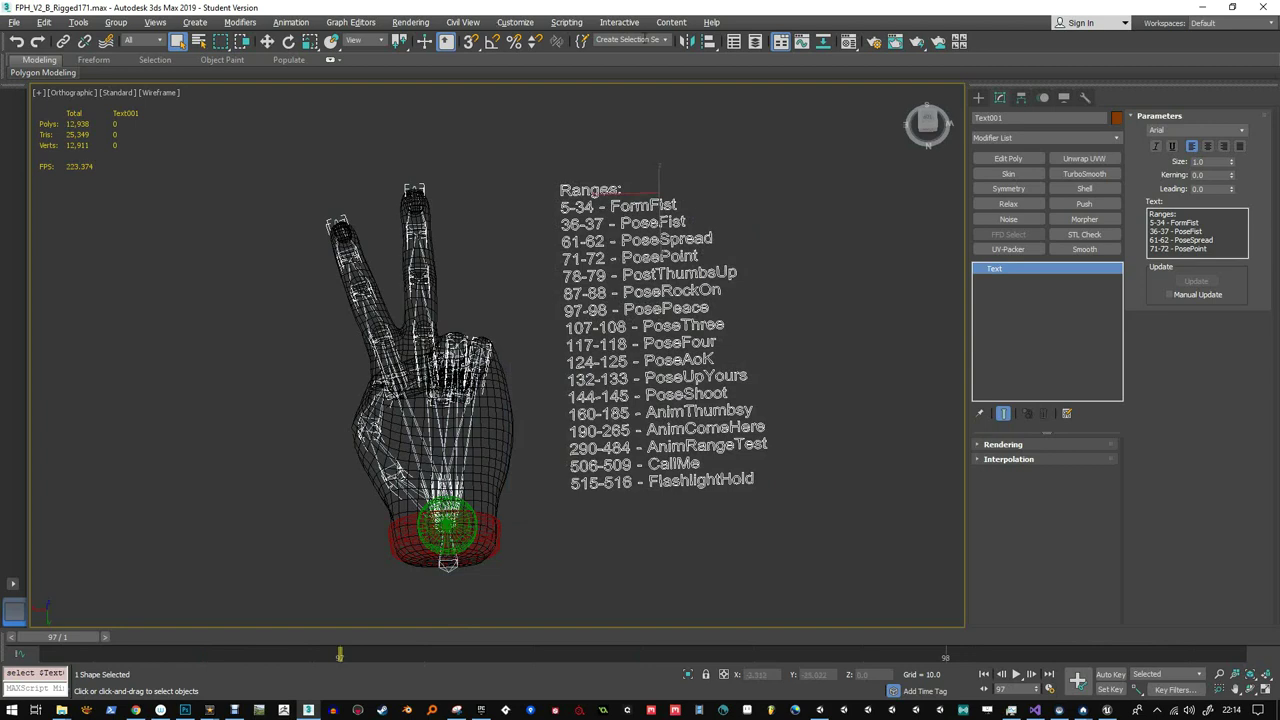
# - Select the 21 bones plus the hand mesh and move the time slider to frame 98
pyautogui.click(664, 41)
pyautogui.click(612, 57)
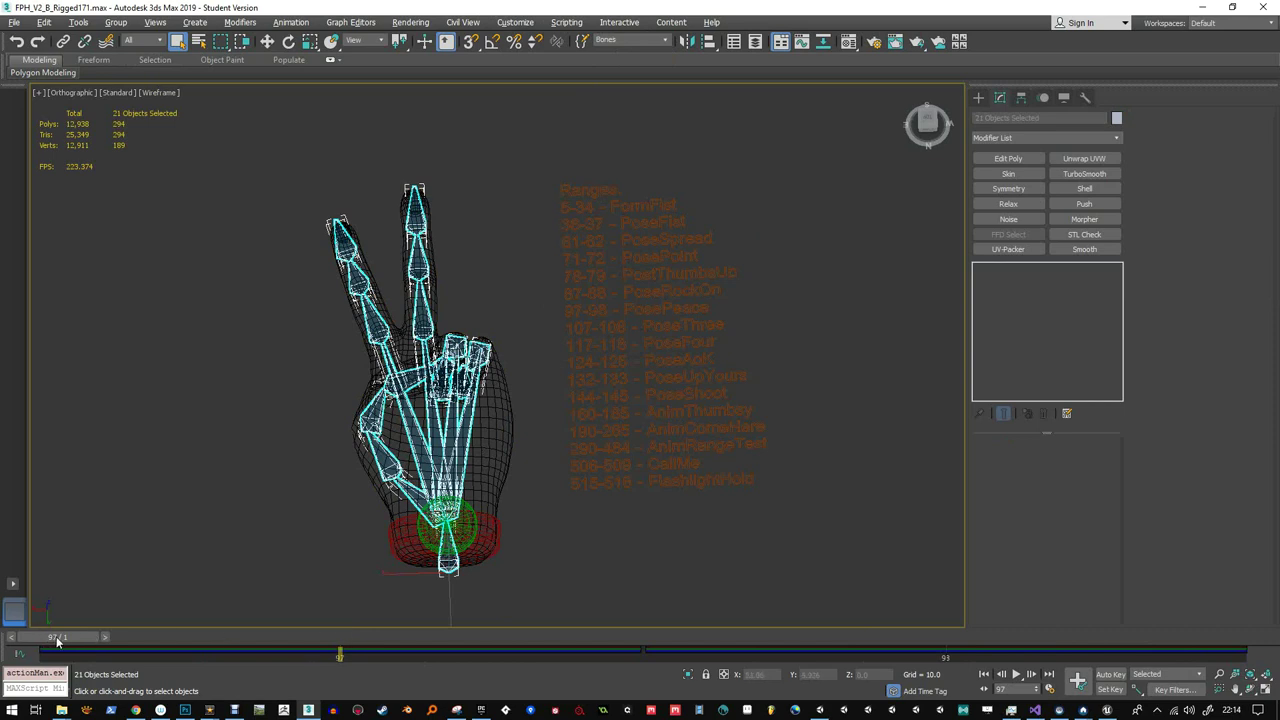
pyautogui.moveTo(57, 637); pyautogui.dragTo(818, 633)
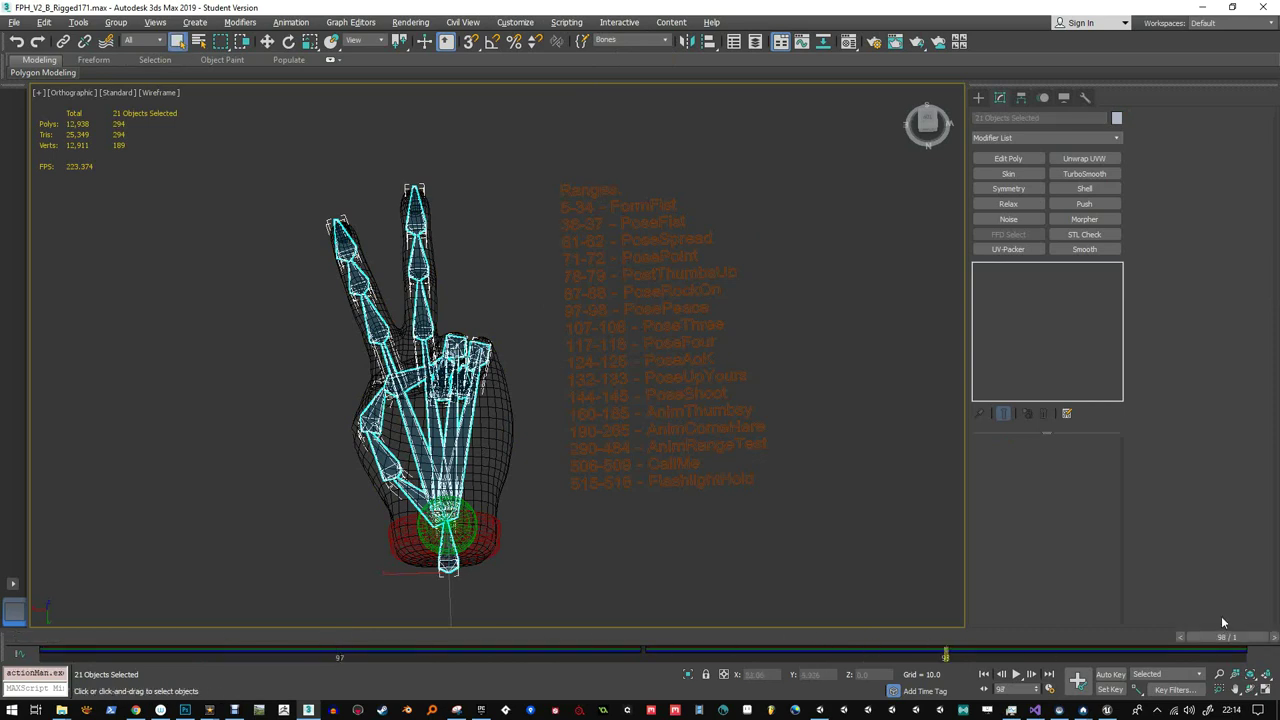
pyautogui.moveTo(1225, 636); pyautogui.dragTo(330, 657)
pyautogui.press('q')
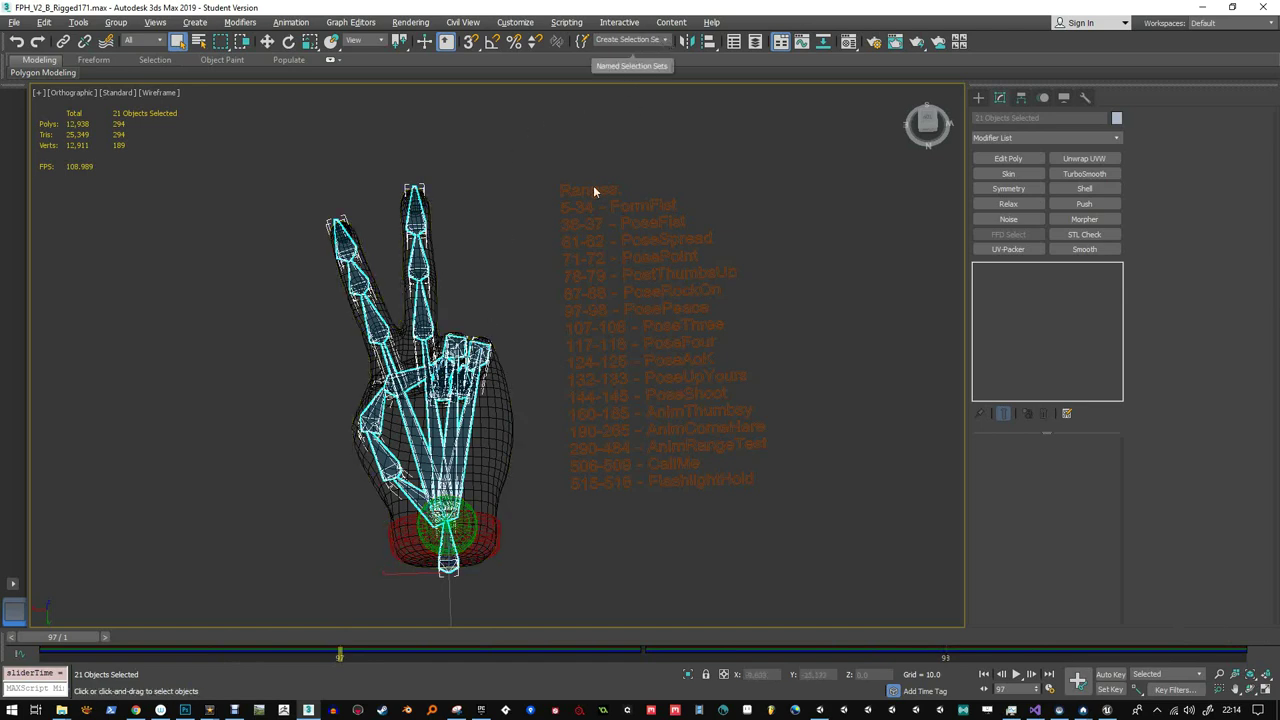
pyautogui.keyDown('ctrl'); pyautogui.click(498, 468); pyautogui.keyUp('ctrl')
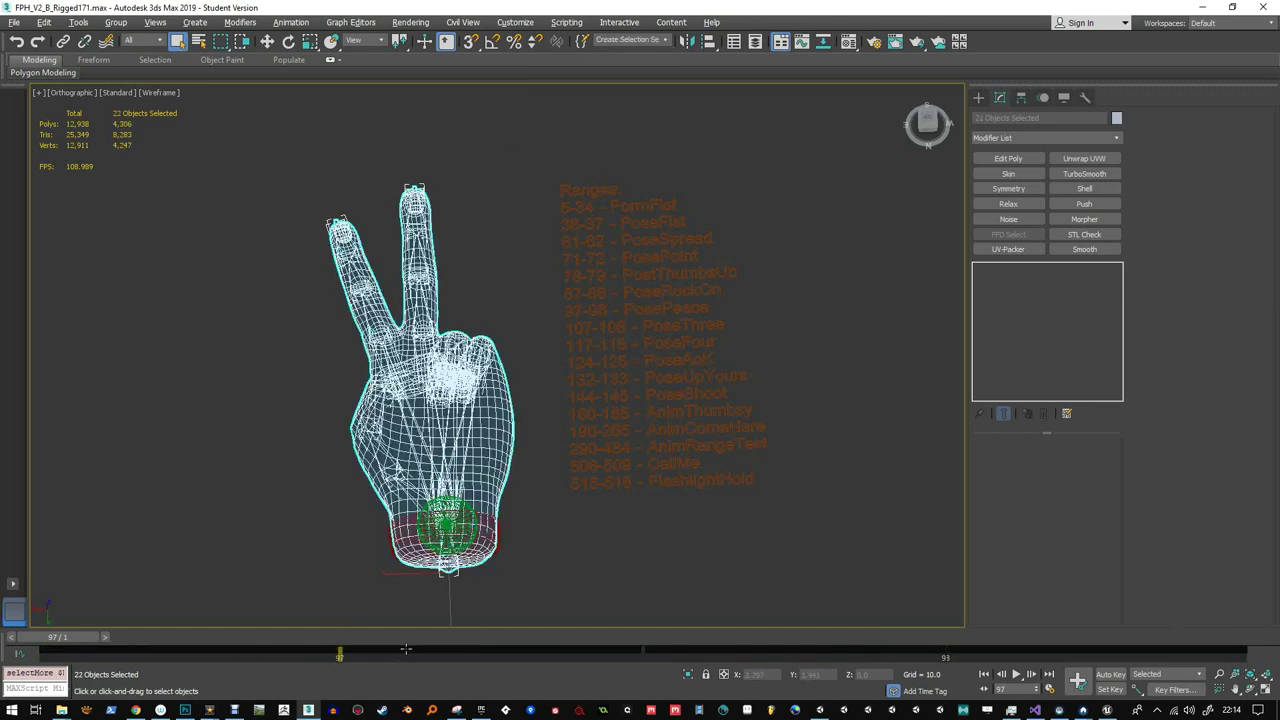
pyautogui.click(896, 638)
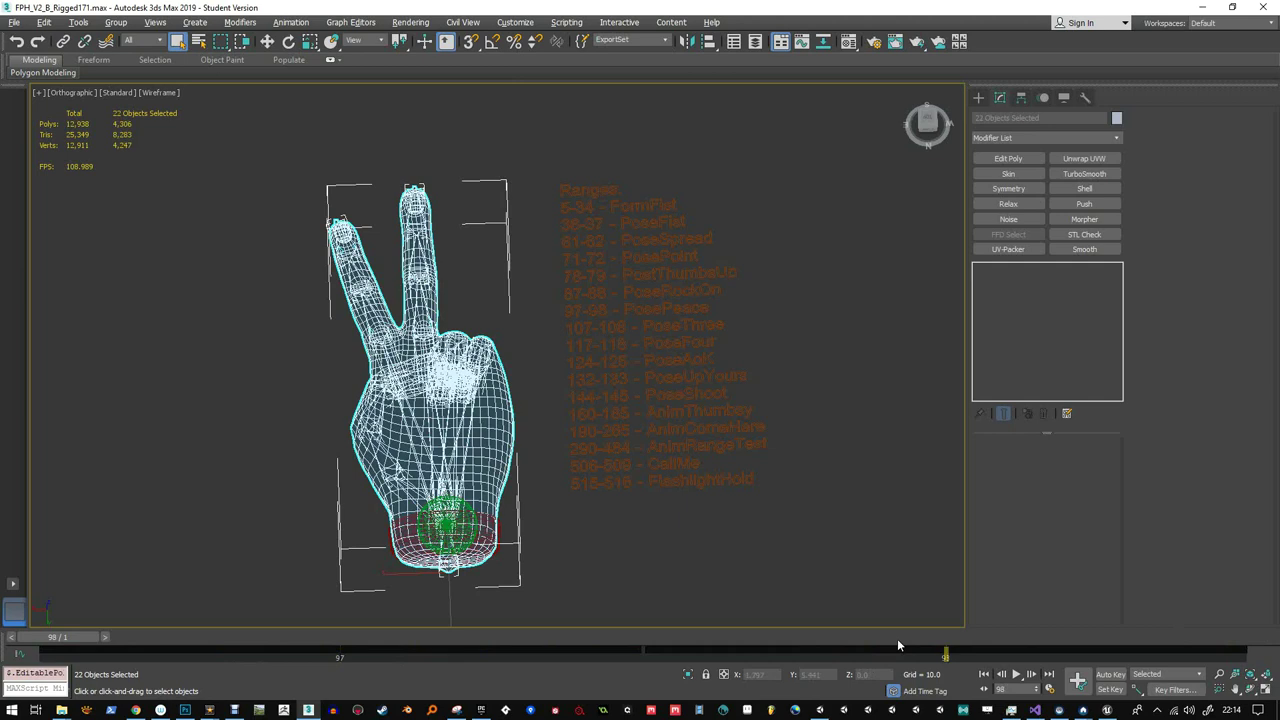
# - Replace the selection with the ExportSet named set, the 22 hand and bone objects
pyautogui.click(222, 572)
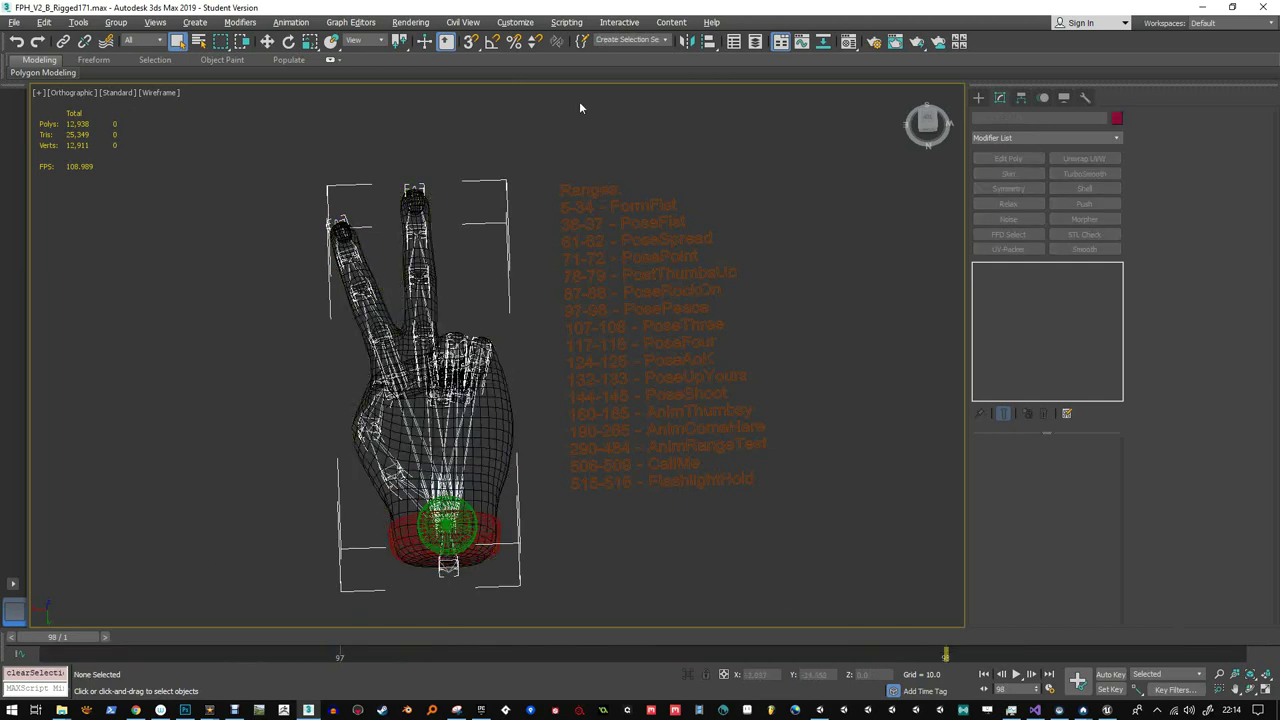
pyautogui.click(662, 40)
pyautogui.click(630, 53)
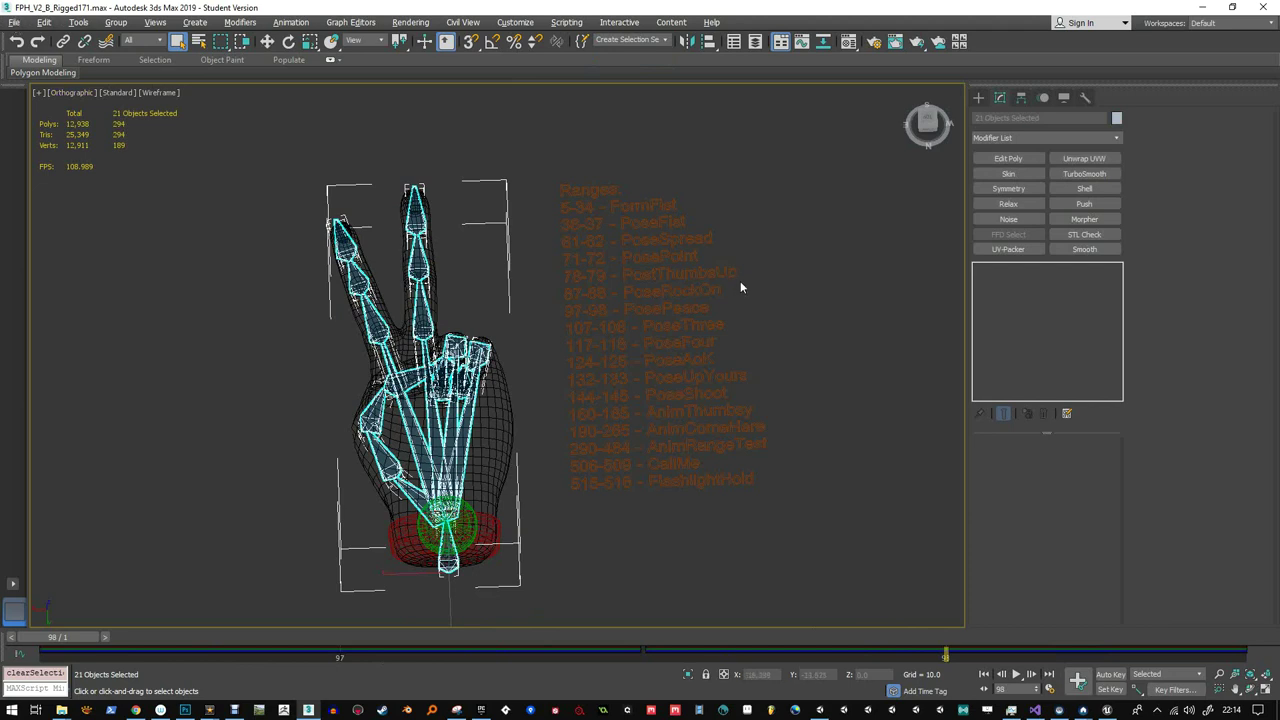
pyautogui.click(562, 178)
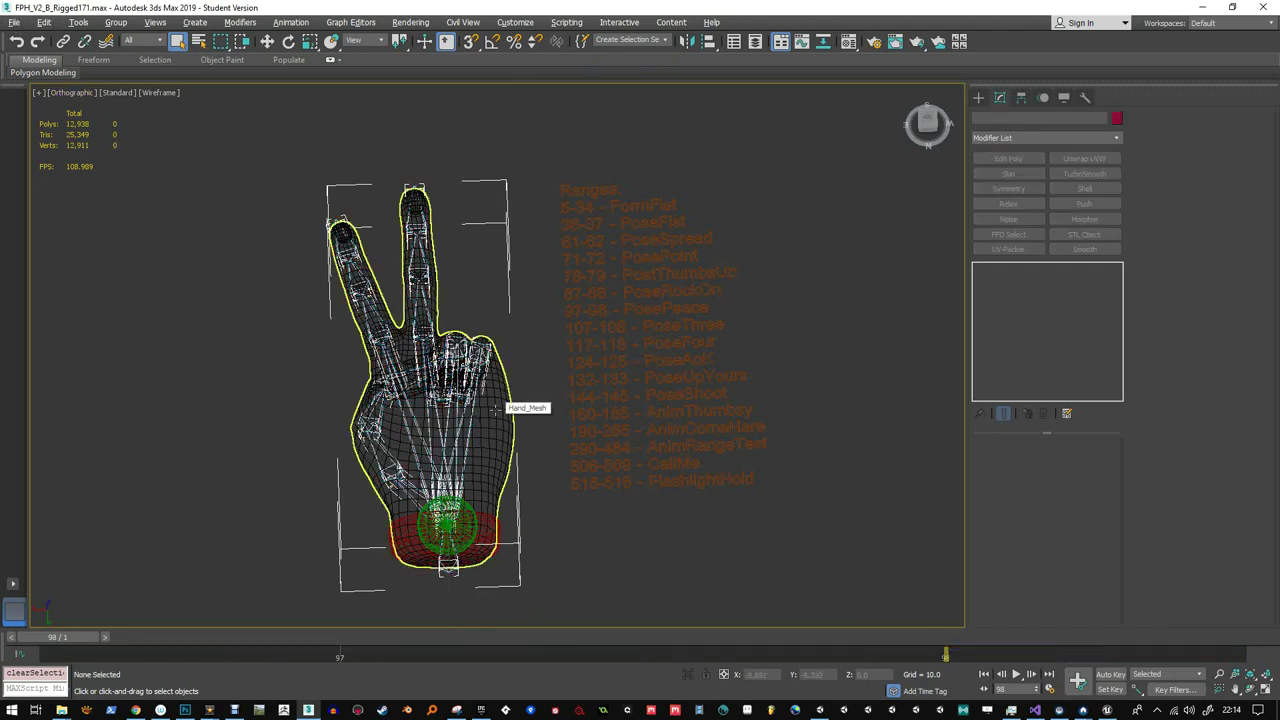
pyautogui.click(665, 41)
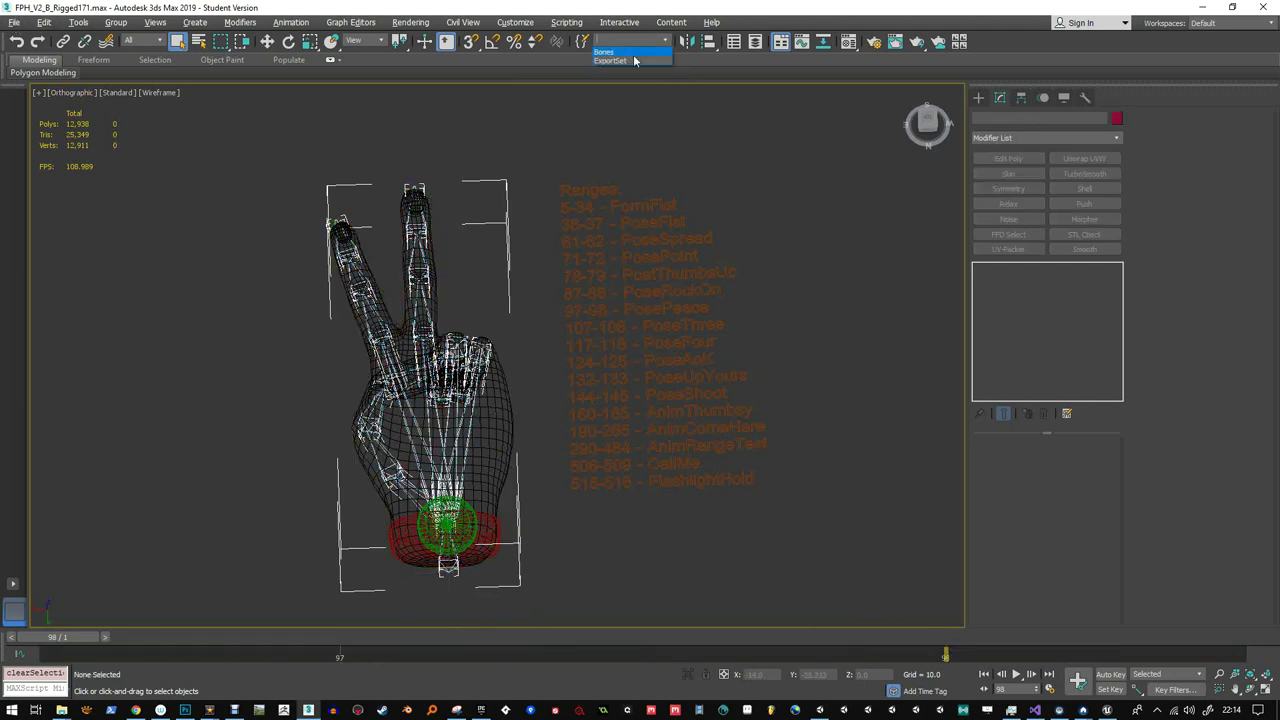
pyautogui.click(633, 57)
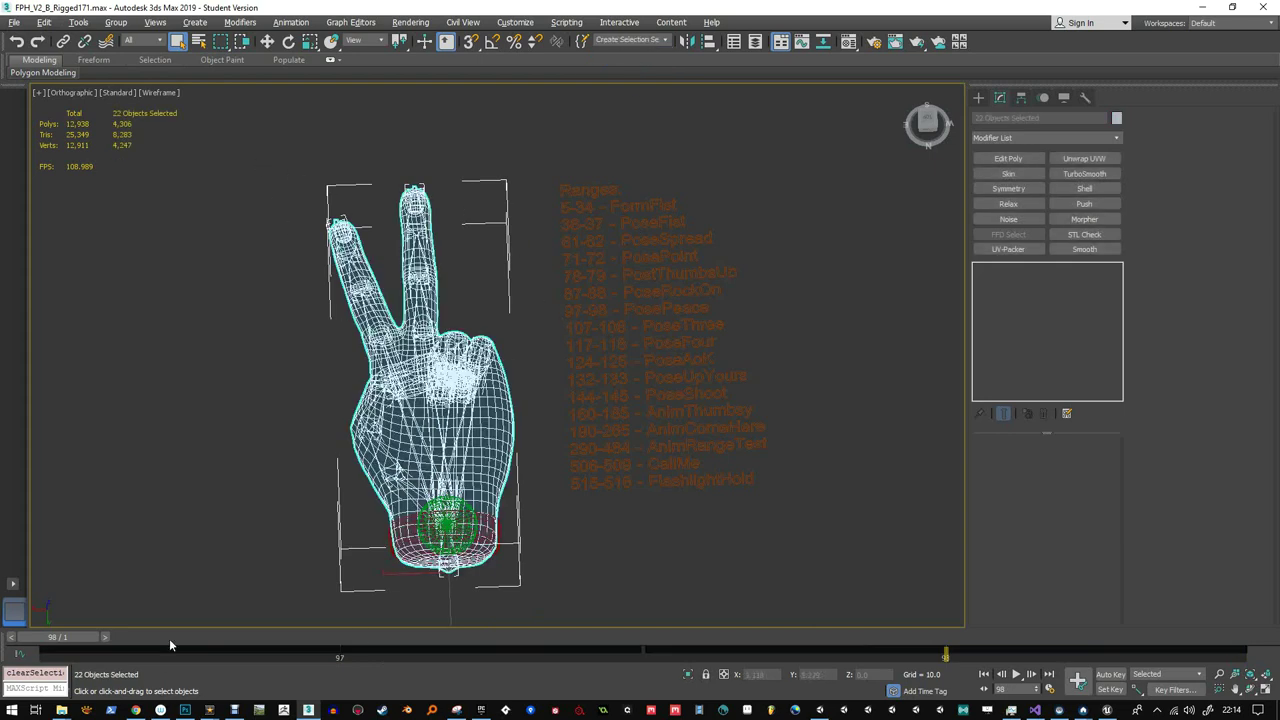
pyautogui.click(14, 22)
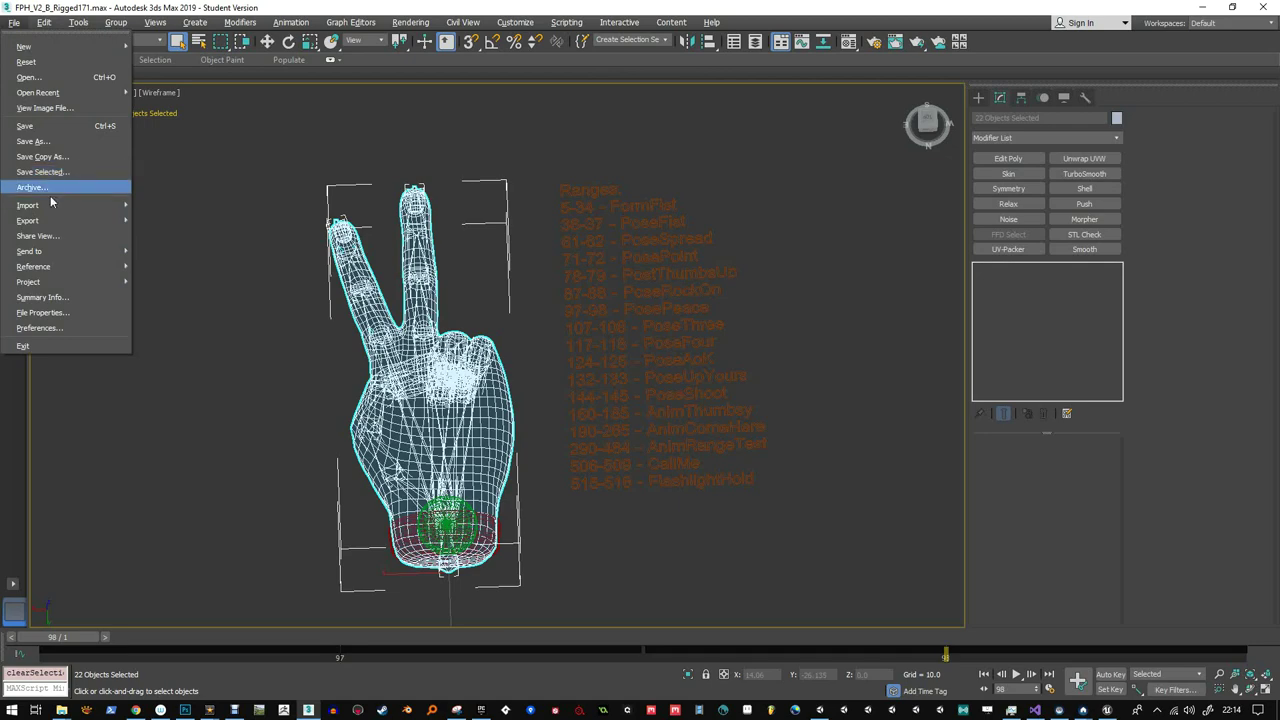
# - Export the selected objects as FPH_PosePeaceSign.FBX into anims_FPH_V2 with the FBX export settings
pyautogui.moveTo(57, 220)
pyautogui.click(218, 246)
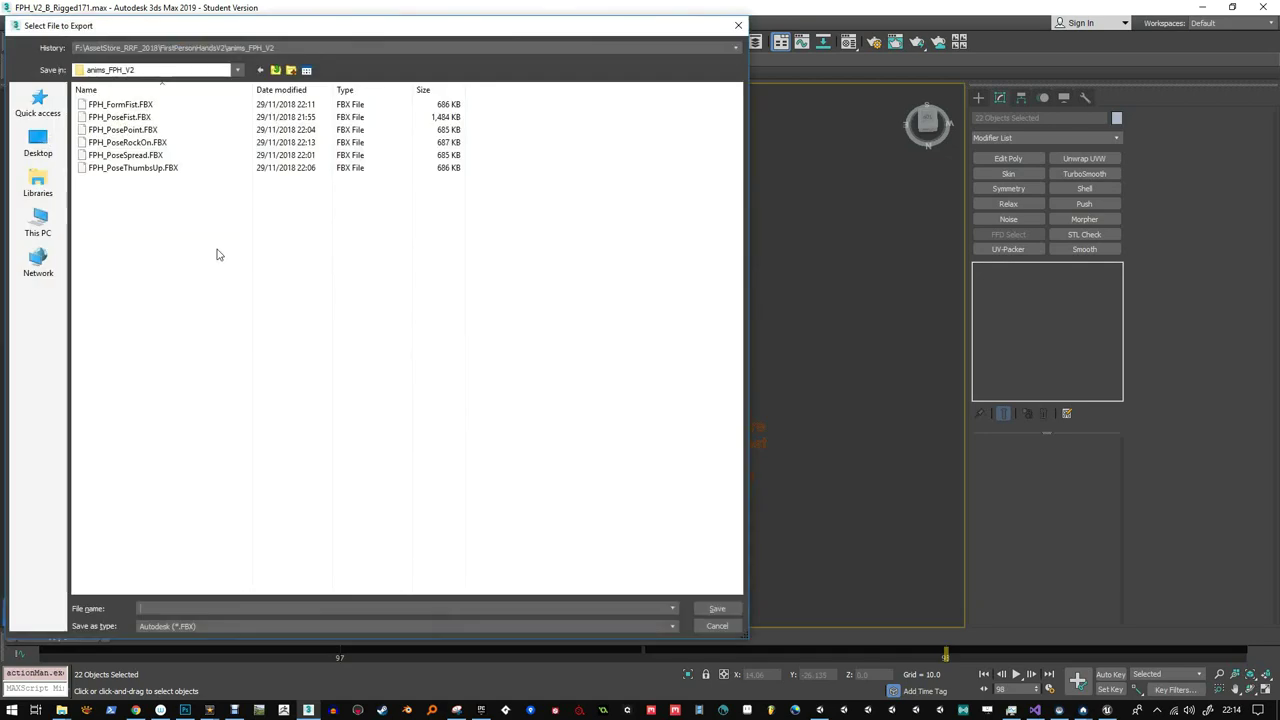
pyautogui.click(127, 172)
pyautogui.click(190, 608)
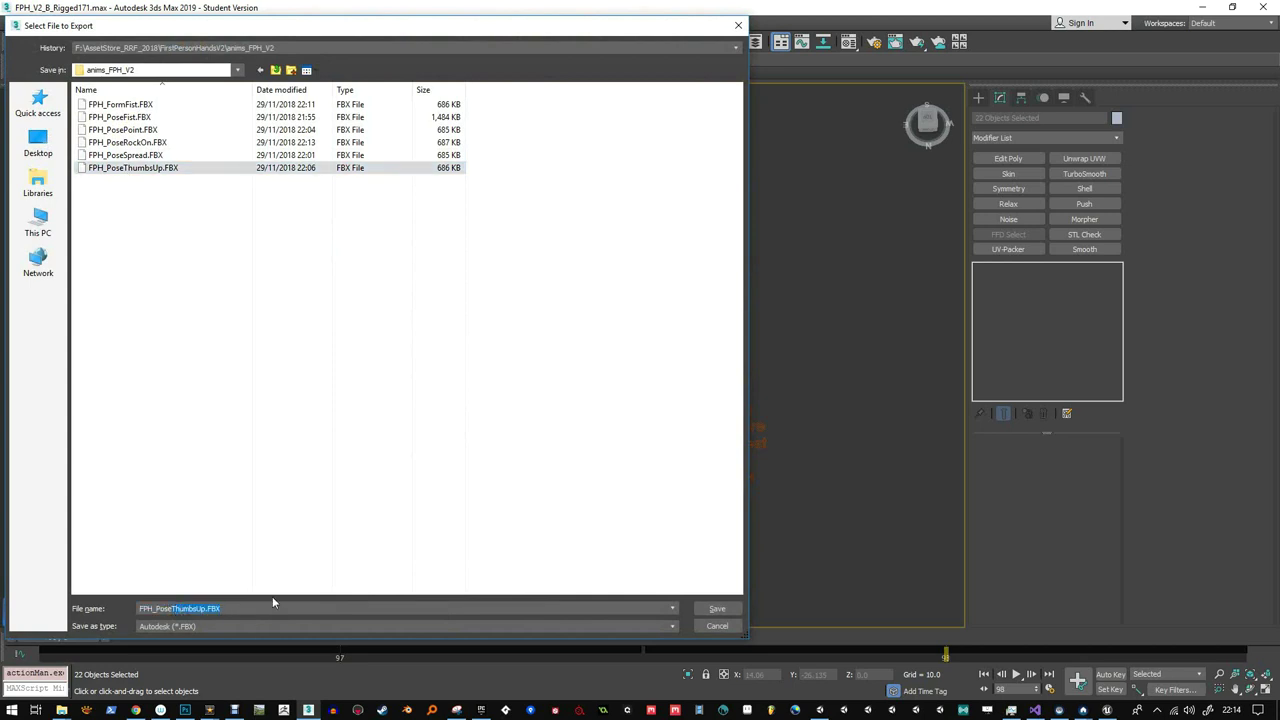
pyautogui.write('PeaceSign')
pyautogui.click(719, 609)
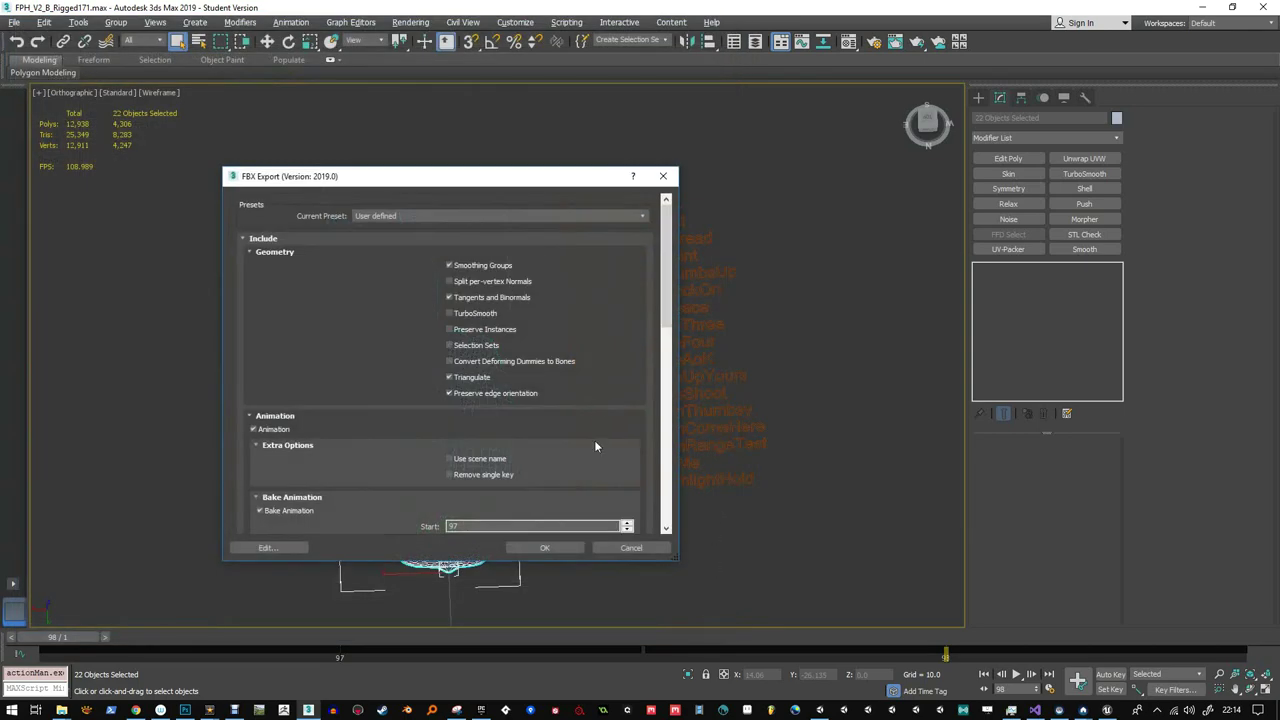
pyautogui.click(544, 547)
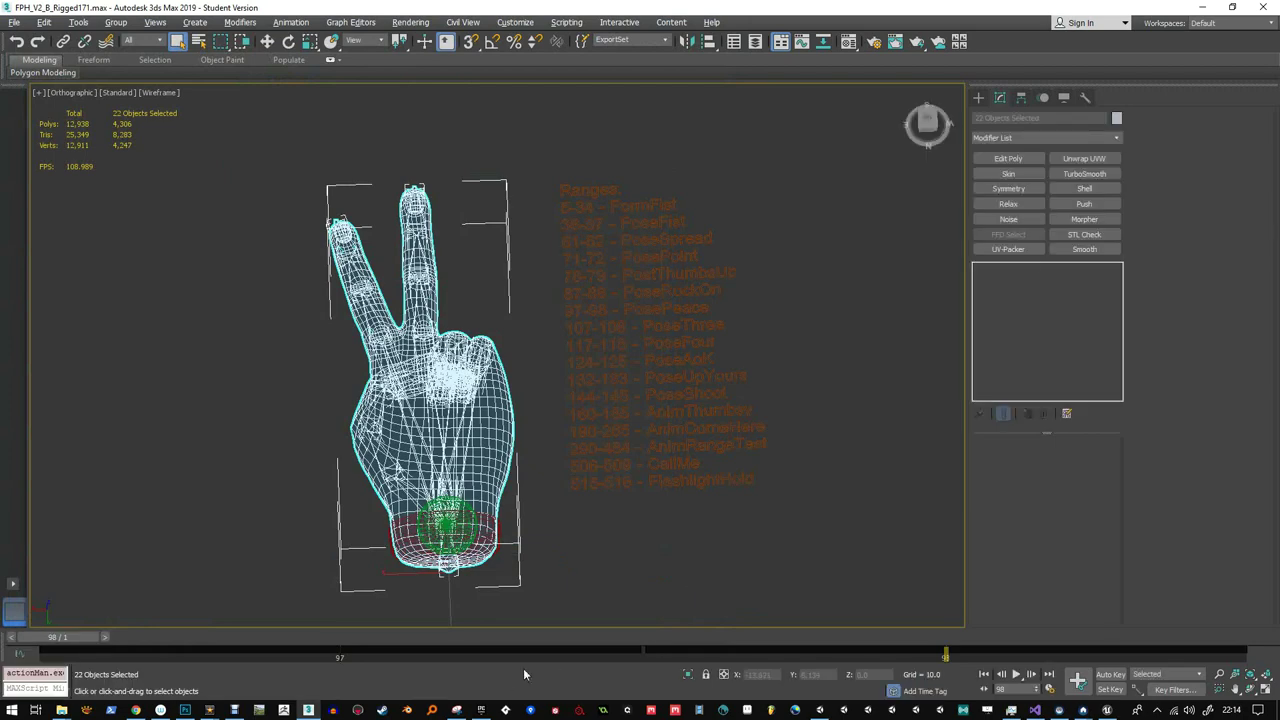
# - In Unreal, import FPH_PosePeaceSign.FBX into /Game/MaleHand/Anim, retrying after cancelling the first attempt
pyautogui.click(1106, 710)
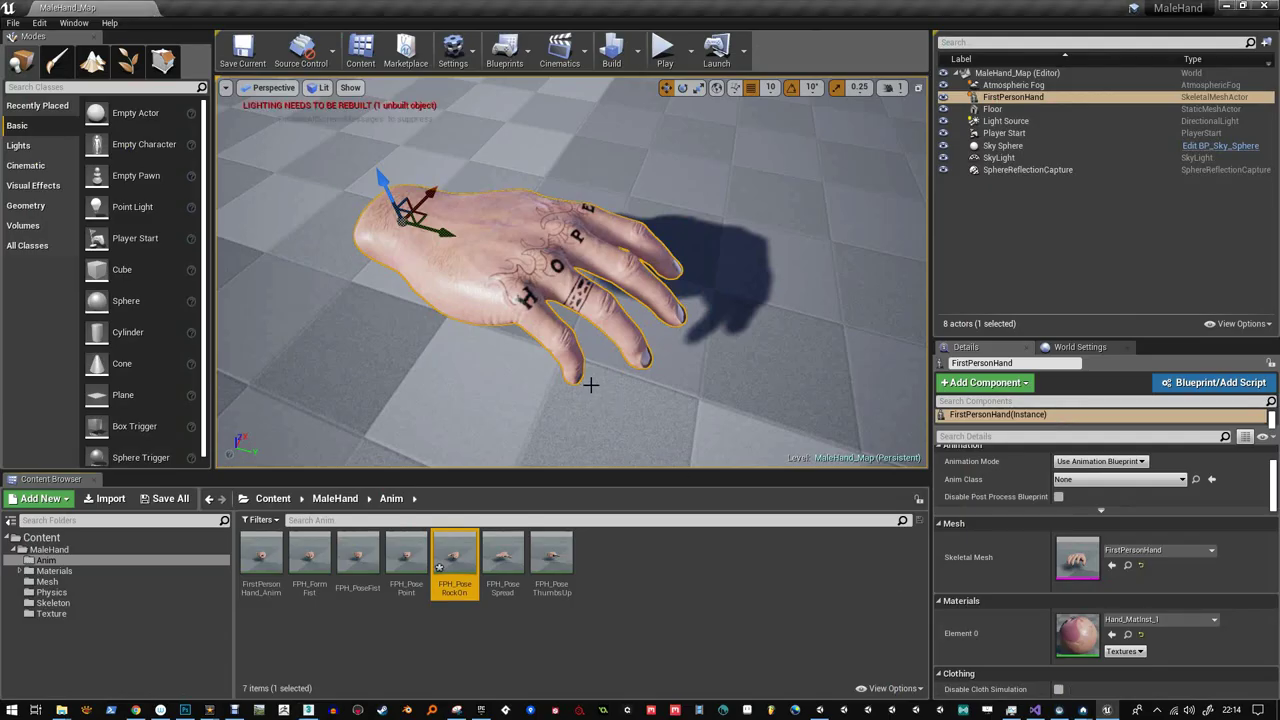
pyautogui.rightClick(622, 540)
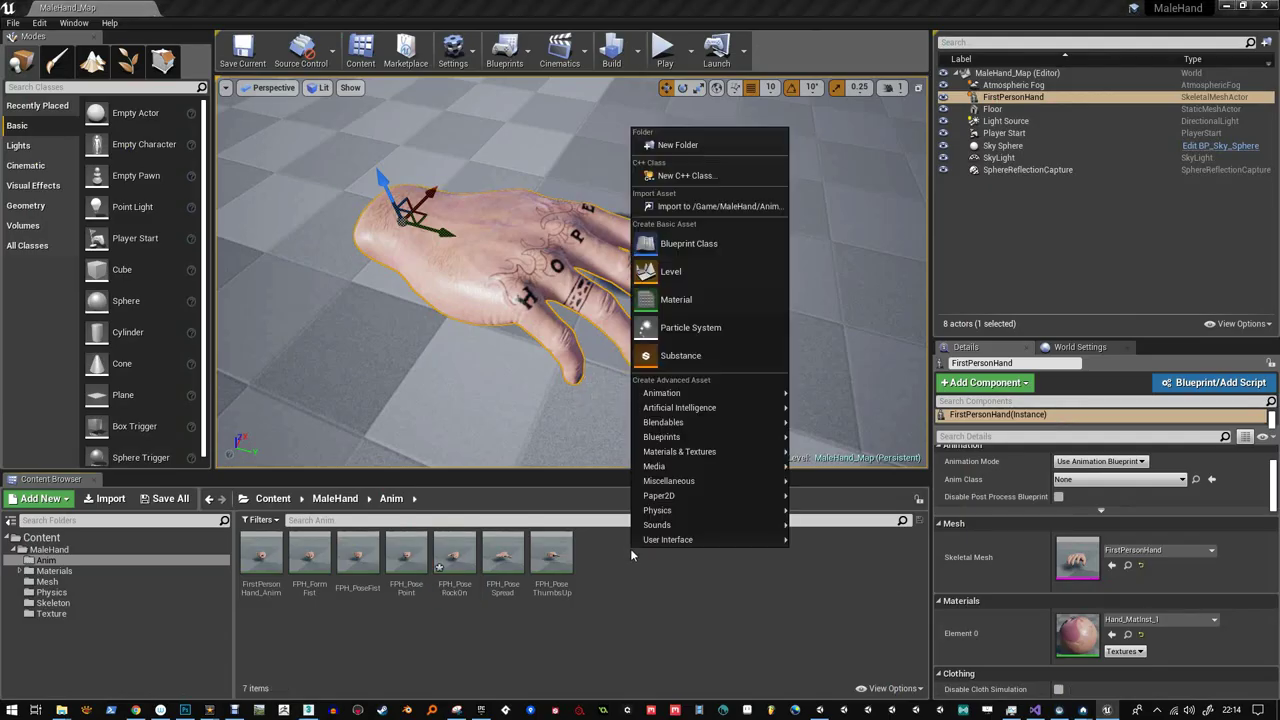
pyautogui.click(739, 216)
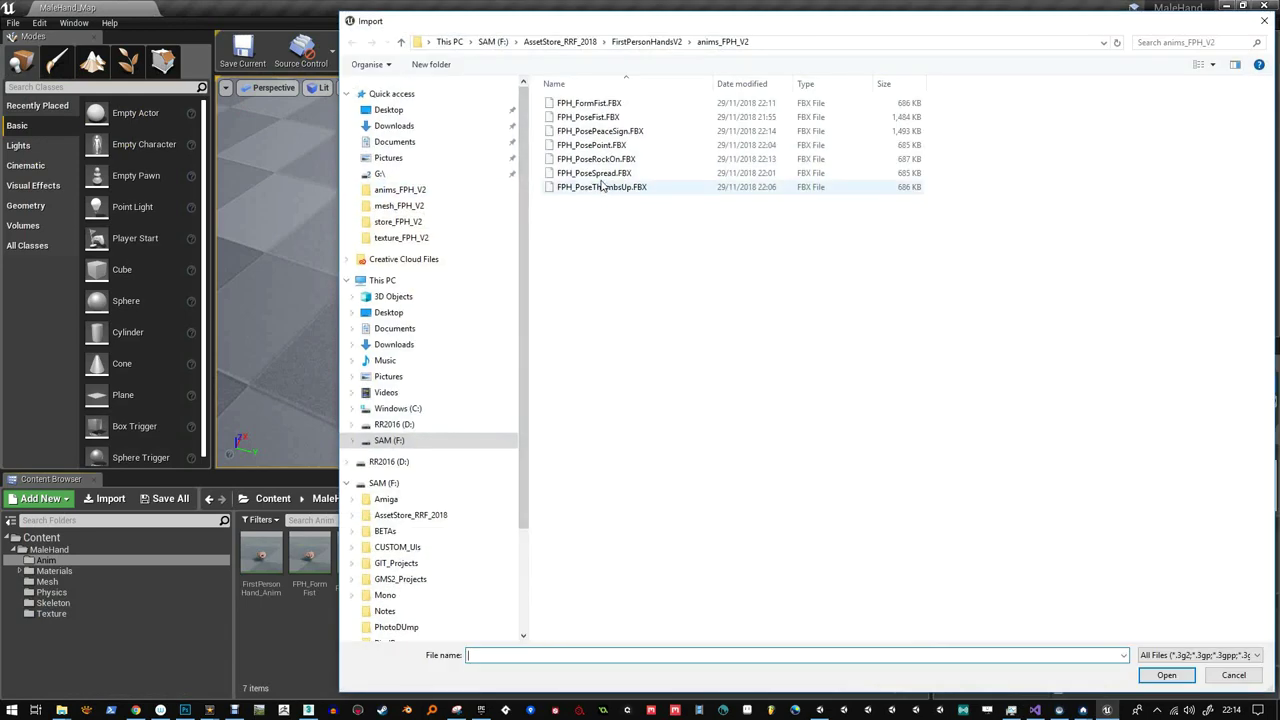
pyautogui.doubleClick(603, 133)
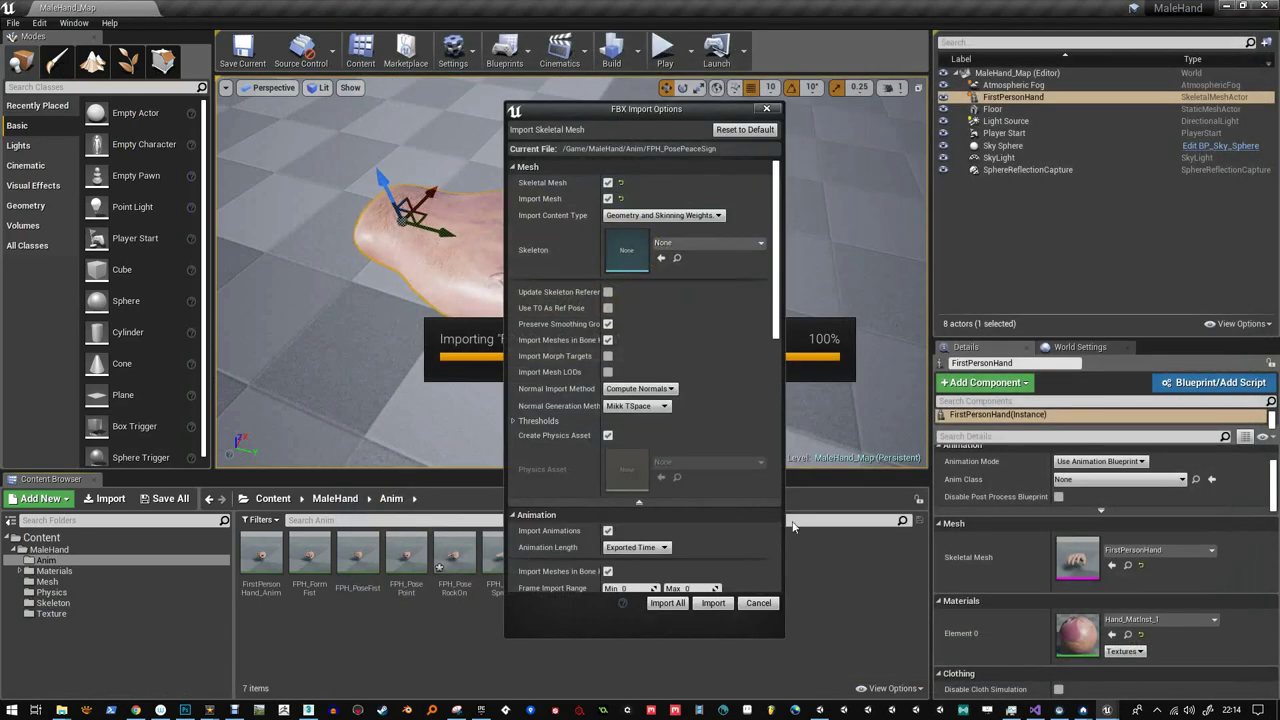
pyautogui.click(758, 603)
pyautogui.rightClick(674, 554)
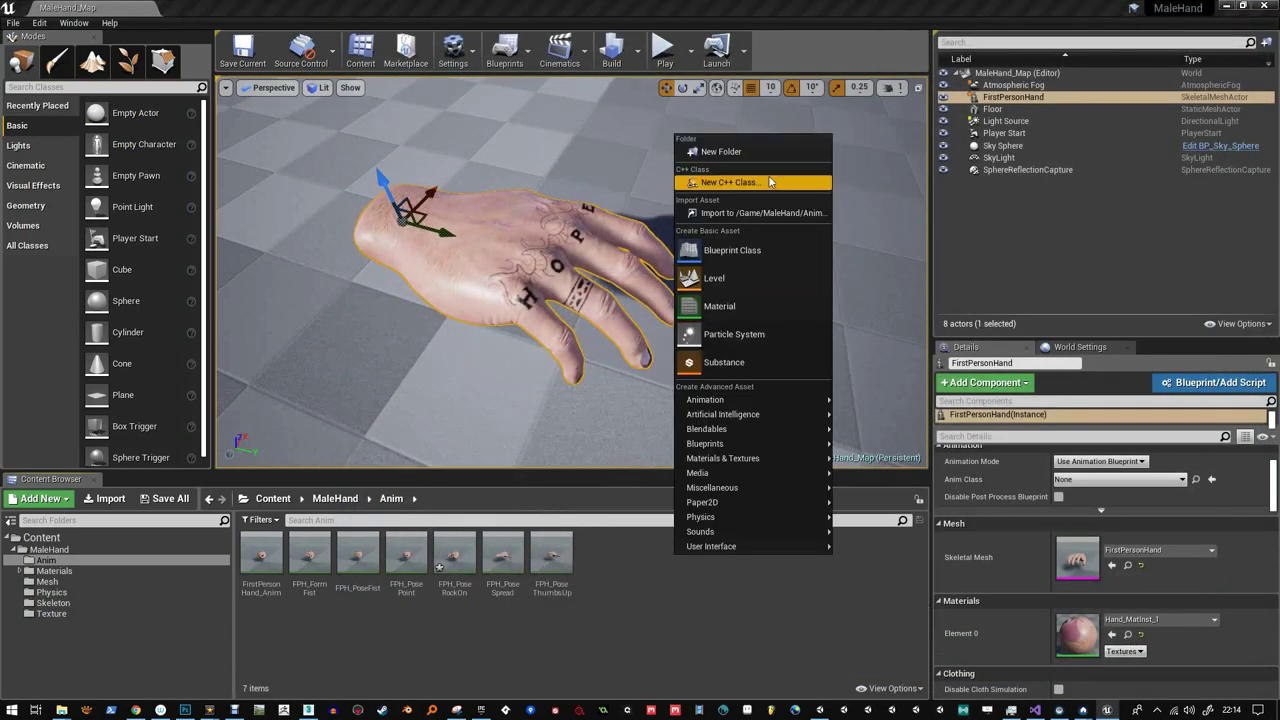
pyautogui.click(730, 213)
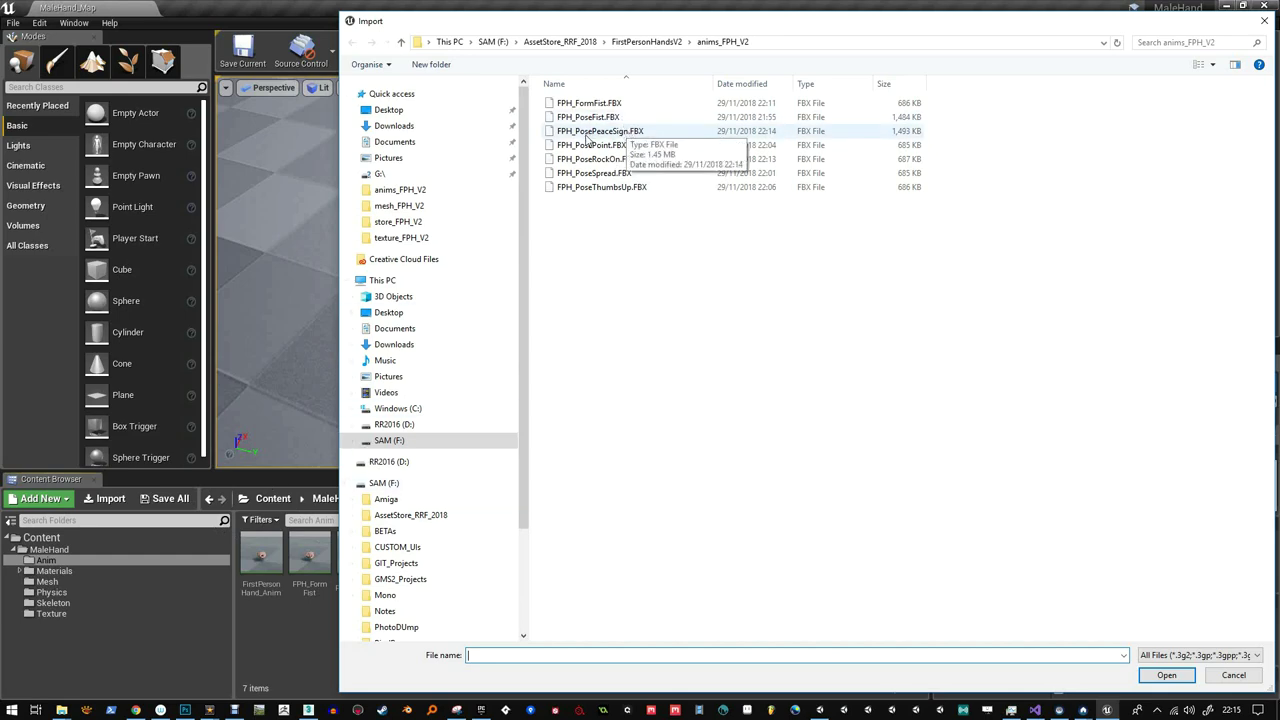
pyautogui.doubleClick(627, 133)
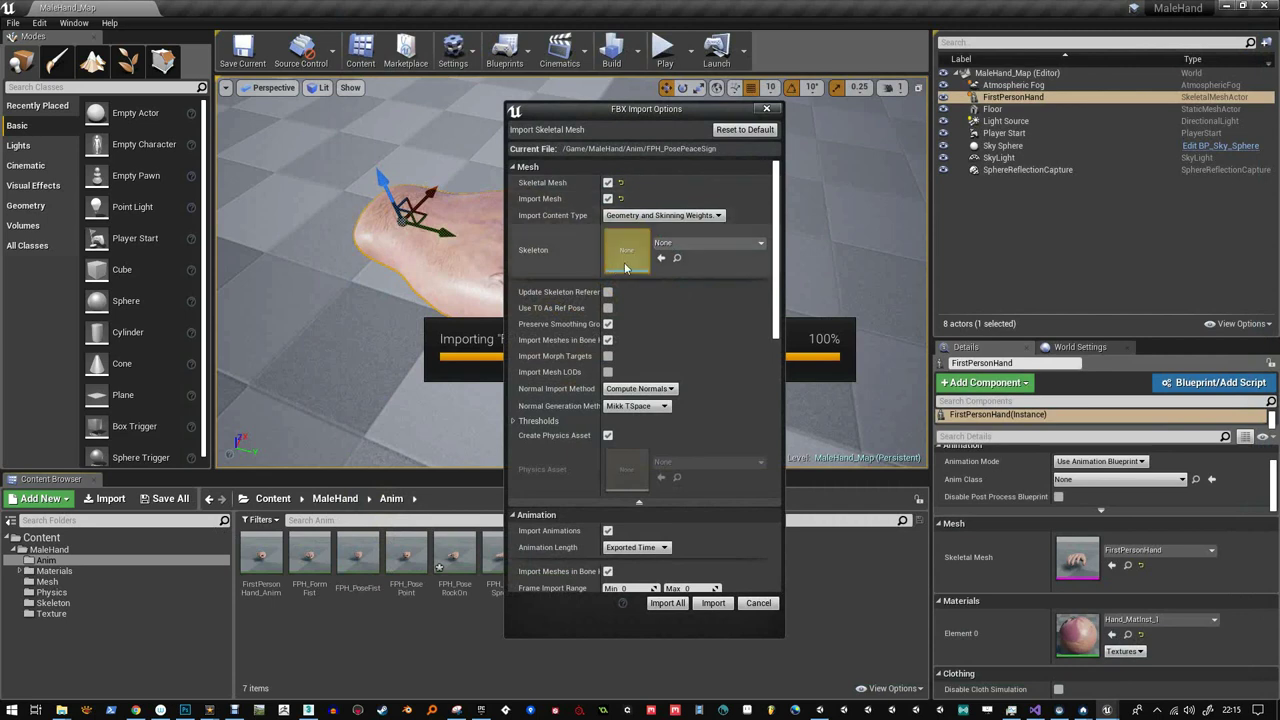
# - Uncheck Import Mesh, set Skeleton to FirstPersonHand_Skeleton, and import FPH_PosePeaceSign
pyautogui.click(607, 198)
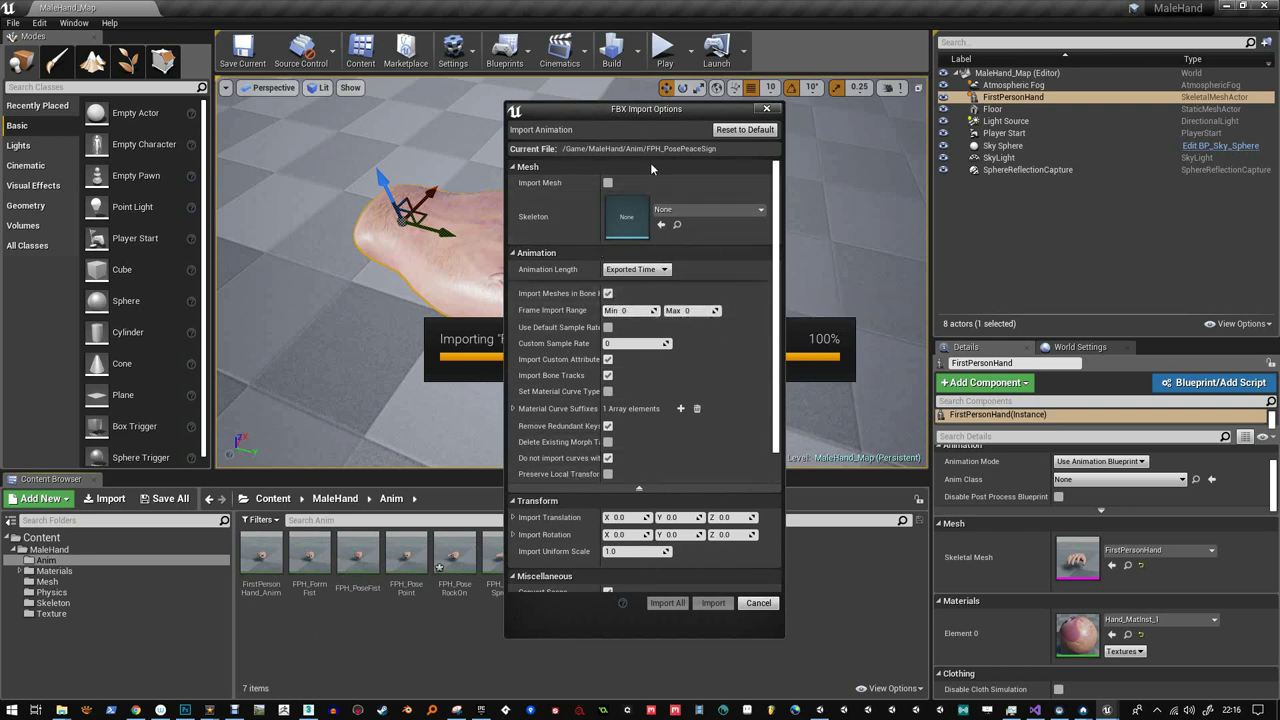
pyautogui.click(705, 209)
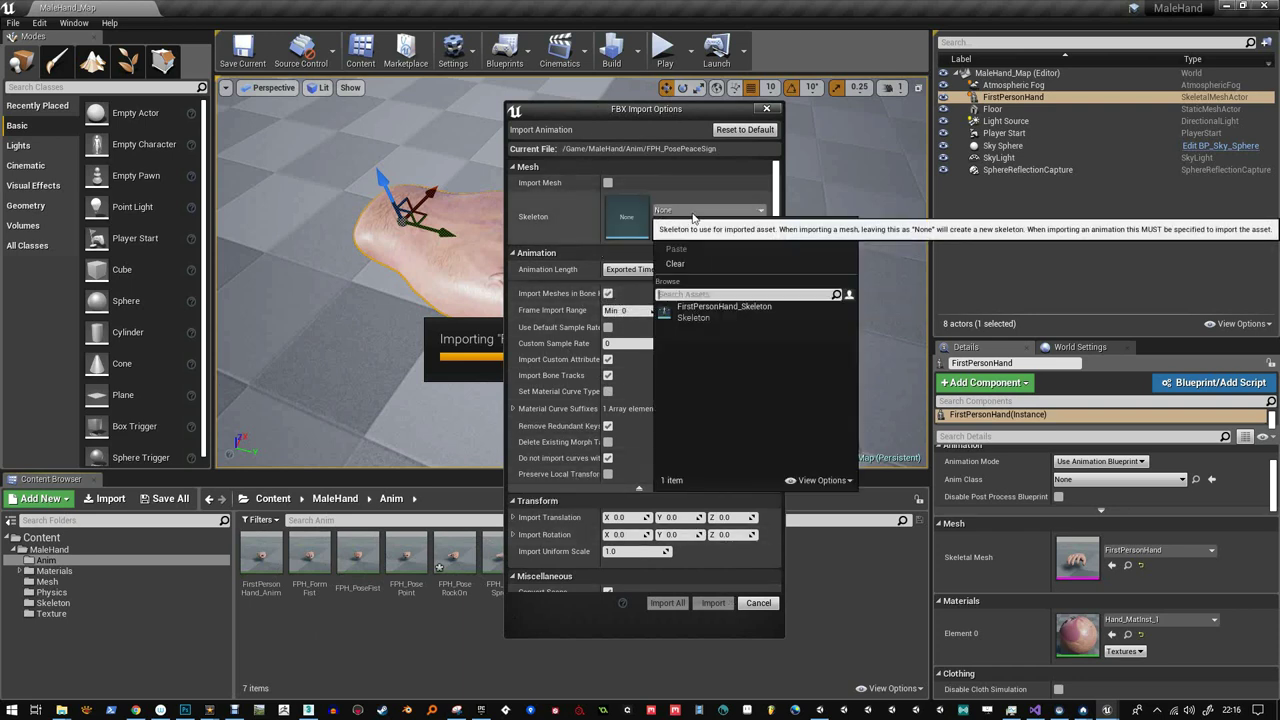
pyautogui.click(725, 320)
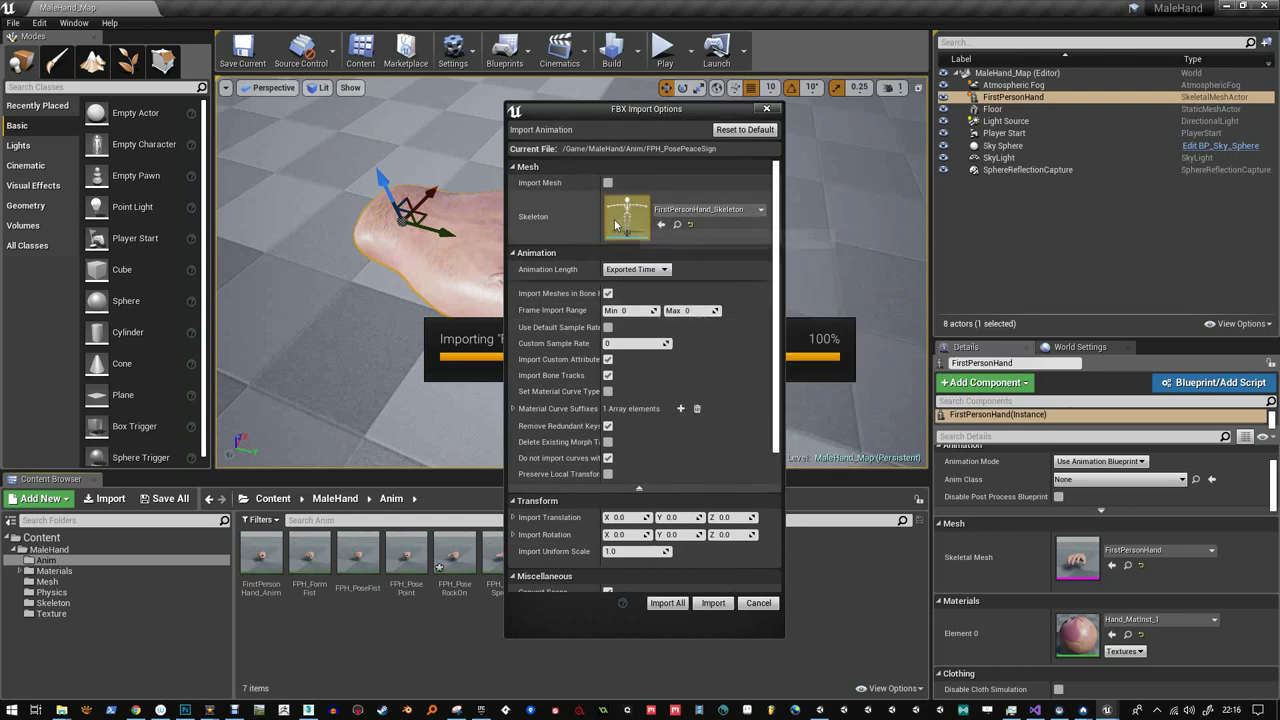
pyautogui.click(713, 602)
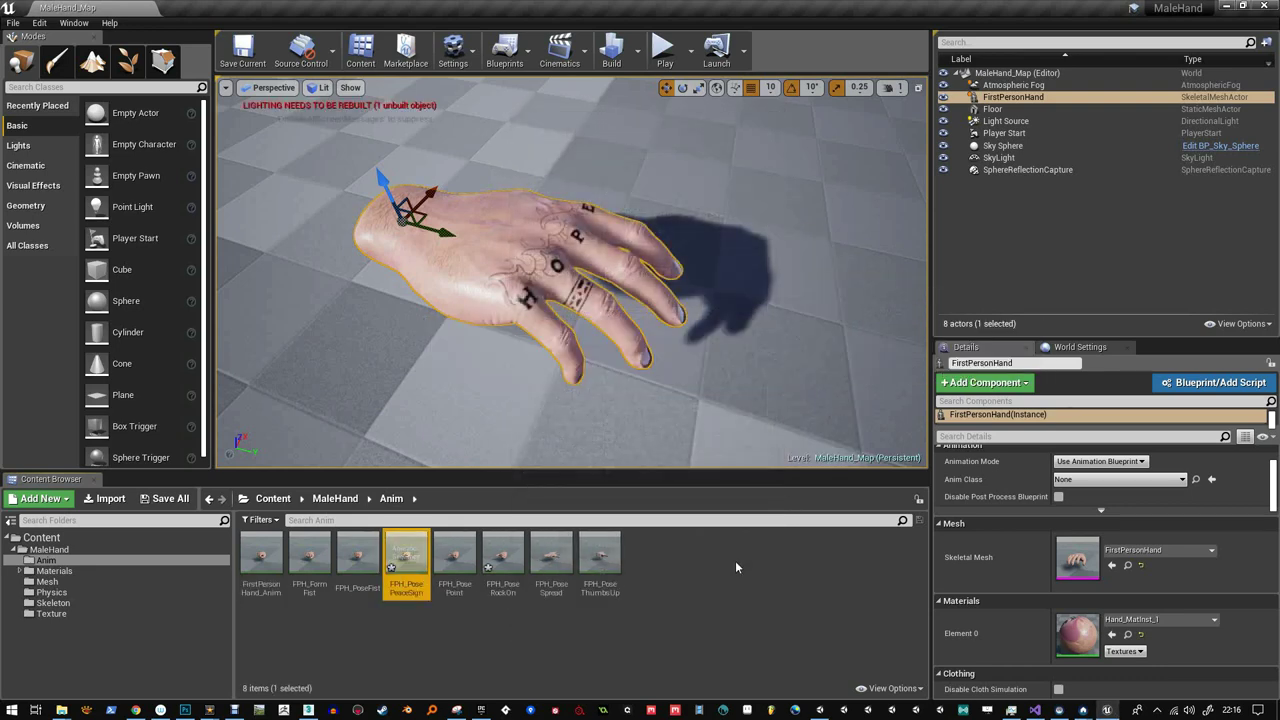
# - Open FPH_PosePeaceSign in the Animation editor and orbit the preview to show the peace sign
pyautogui.doubleClick(406, 560)
pyautogui.moveTo(630, 309); pyautogui.dragTo(645, 245)
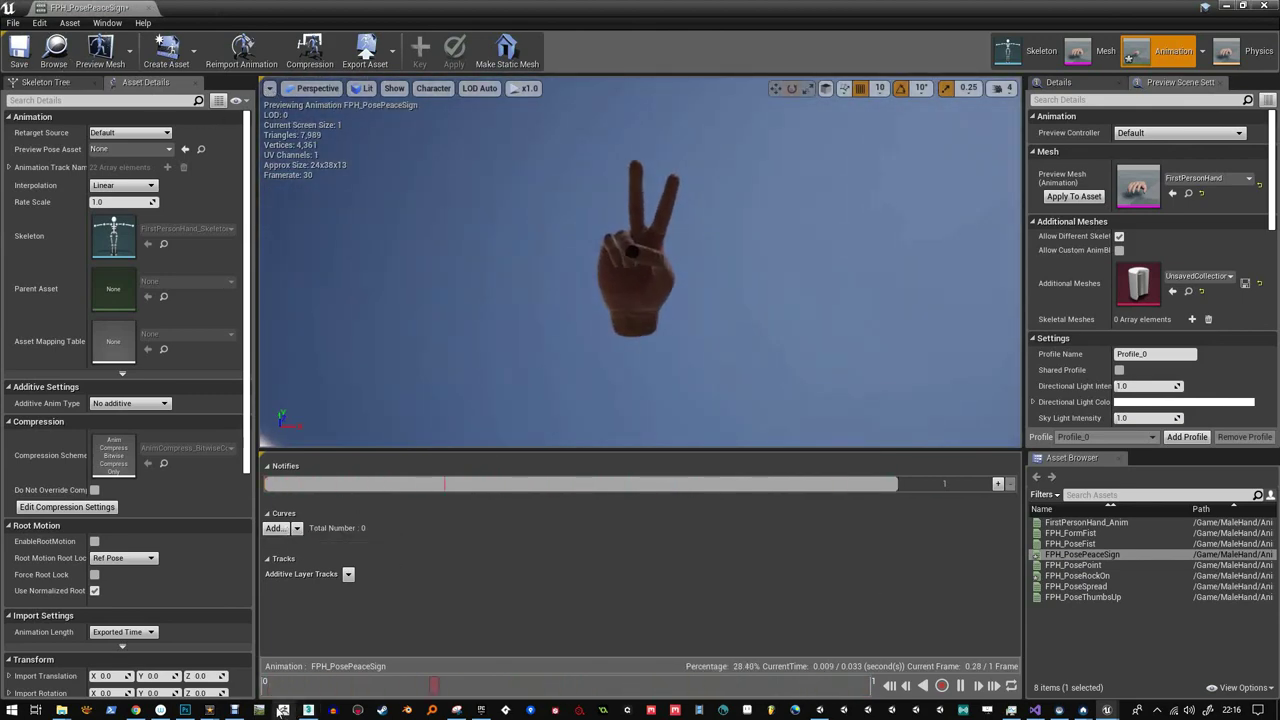
pyautogui.click(234, 710)
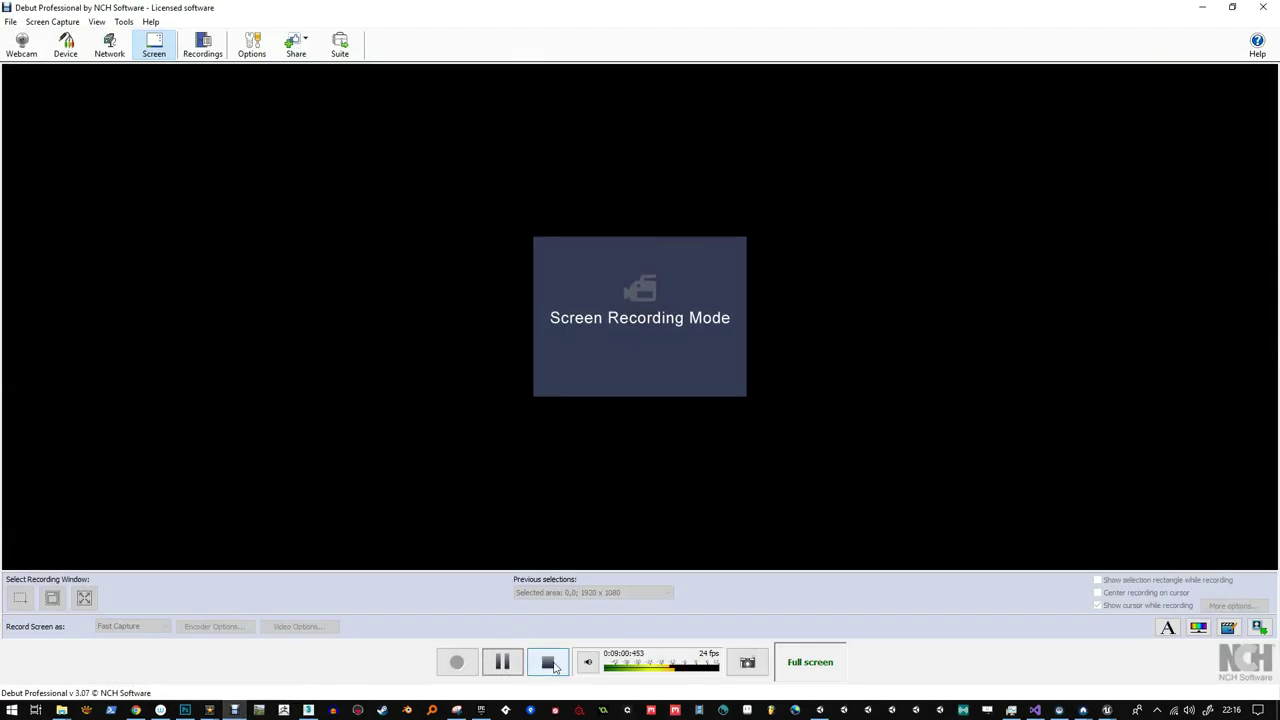